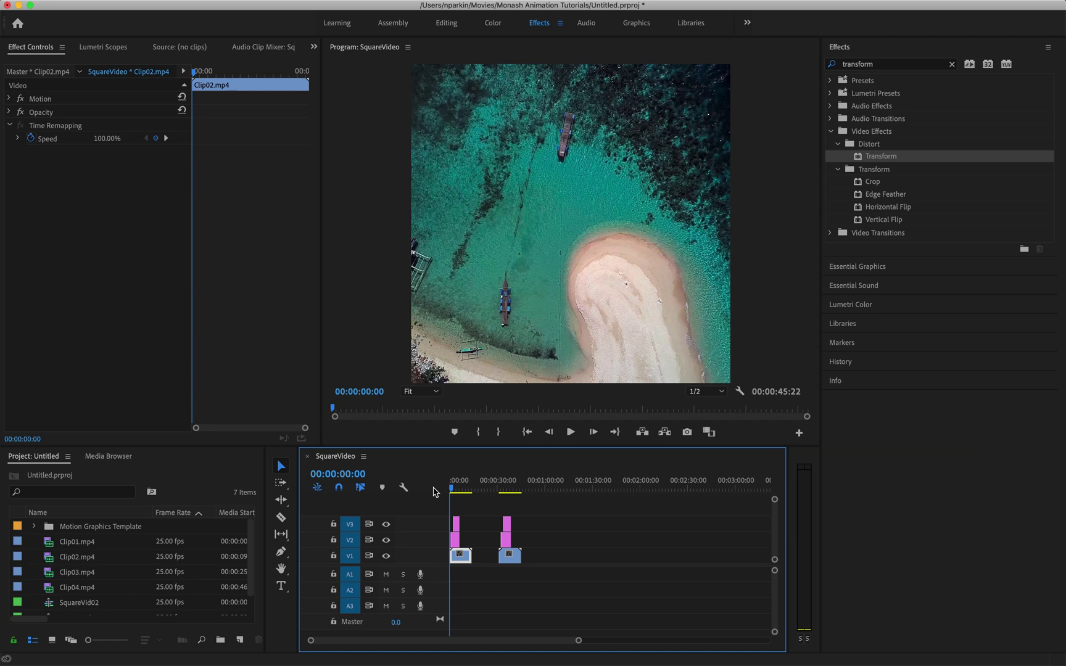
- Zoom the timeline in and play the first titles from the start of the sequence
{"action": "key", "text": "equal"}
{"action": "key", "text": "equal"}
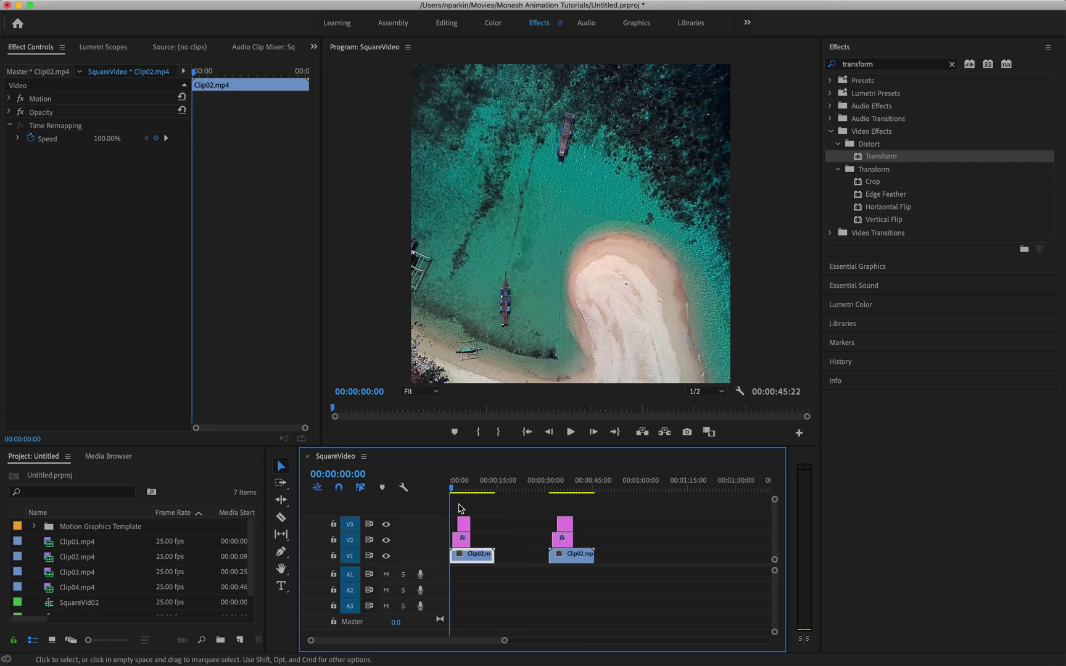
{"action": "left_click", "coordinate": [454, 489]}
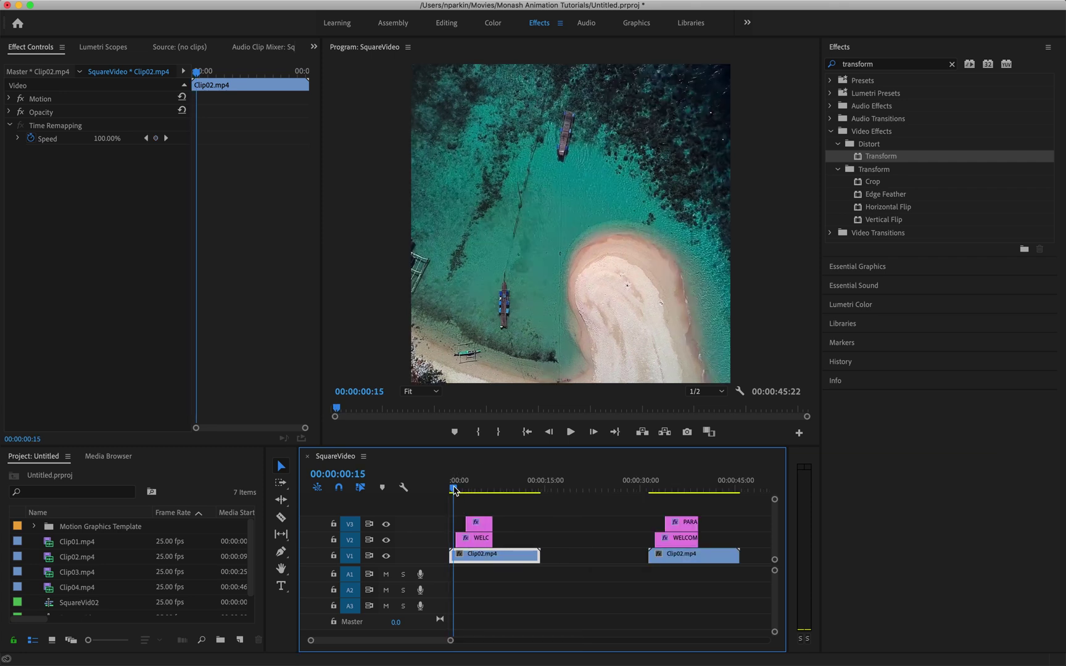
{"action": "key", "text": "space"}
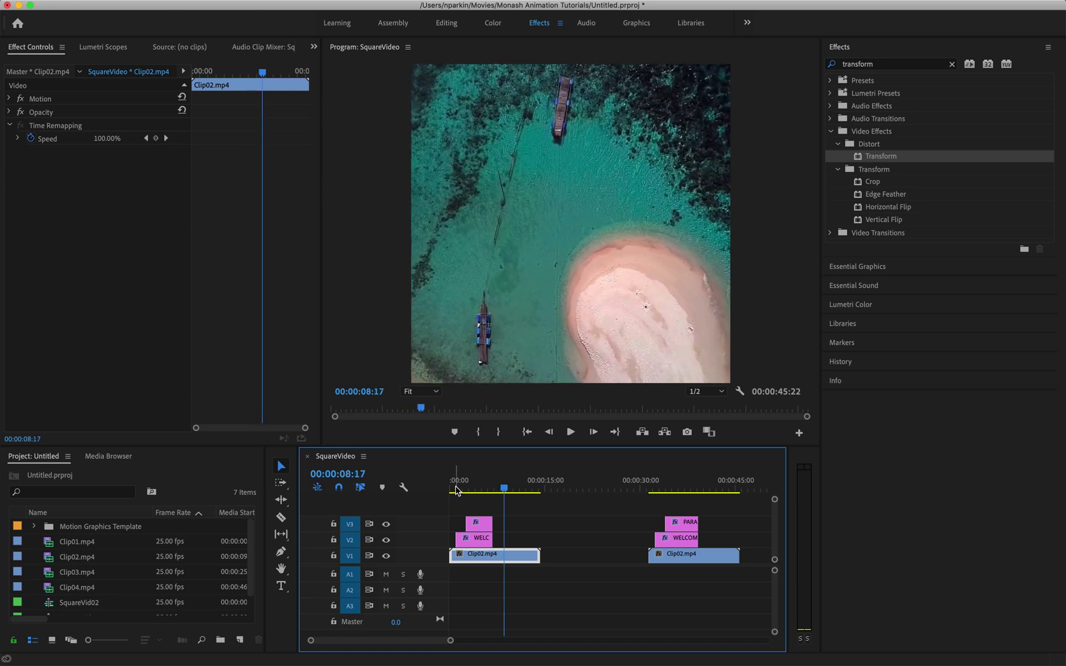
{"action": "left_click", "coordinate": [457, 490]}
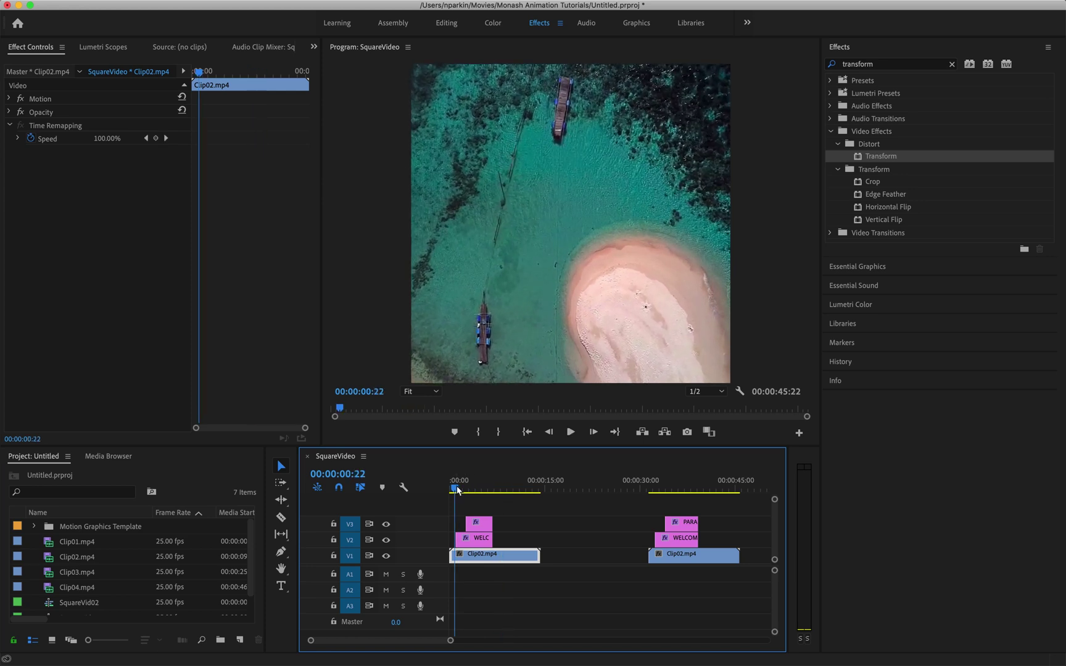
{"action": "left_click_drag", "start_coordinate": [458, 490], "coordinate": [460, 491]}
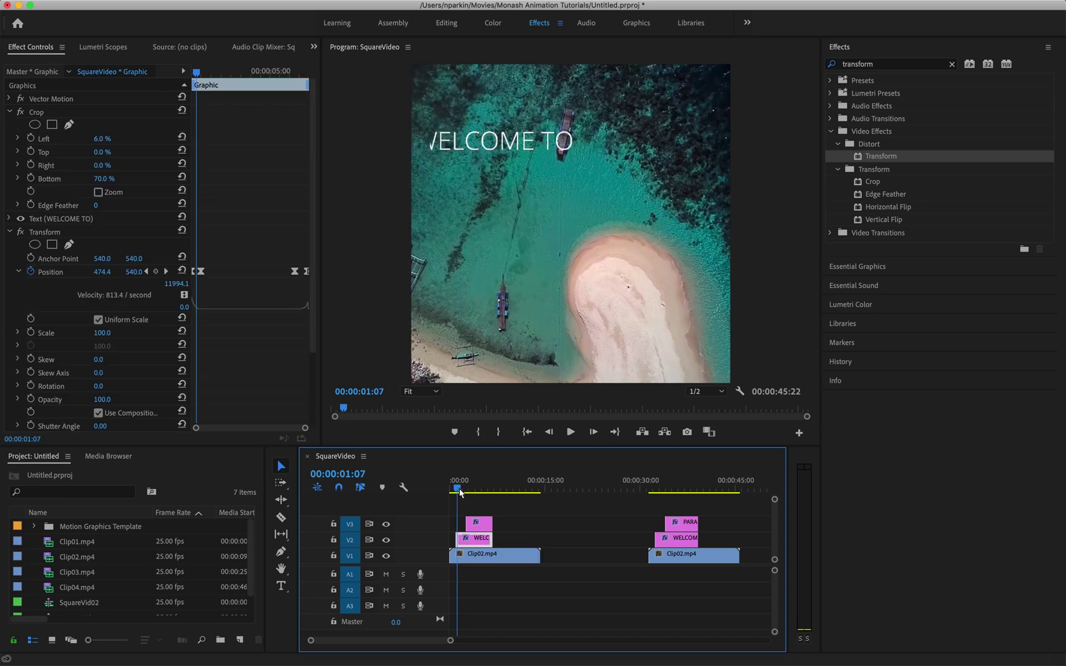
{"action": "left_click", "coordinate": [484, 524]}
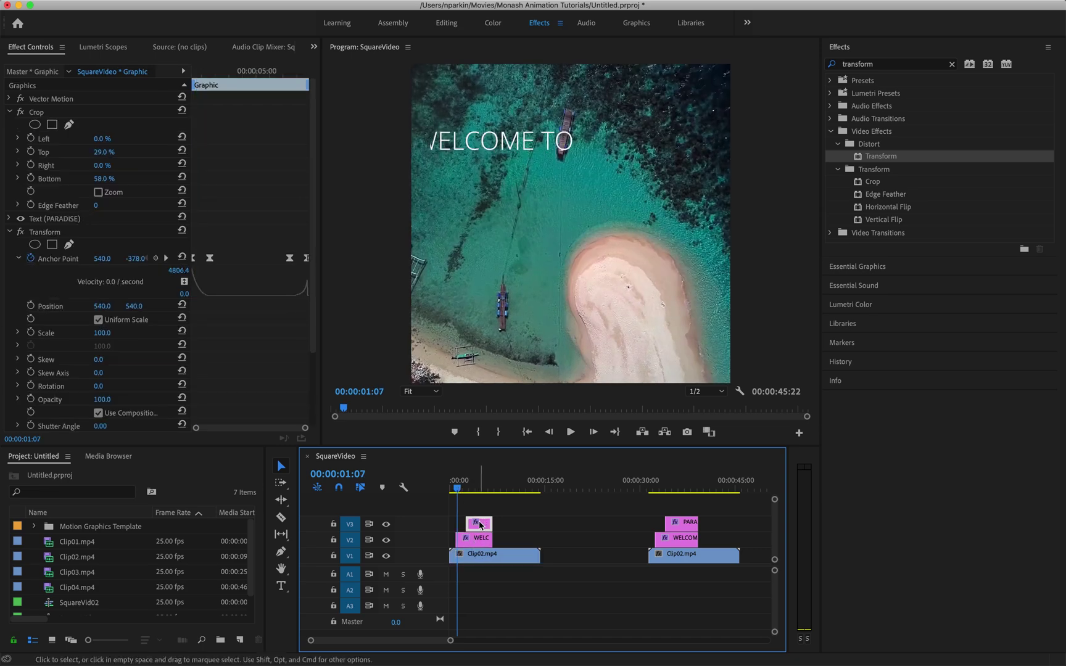
{"action": "left_click", "coordinate": [473, 554]}
{"action": "left_click", "coordinate": [455, 489]}
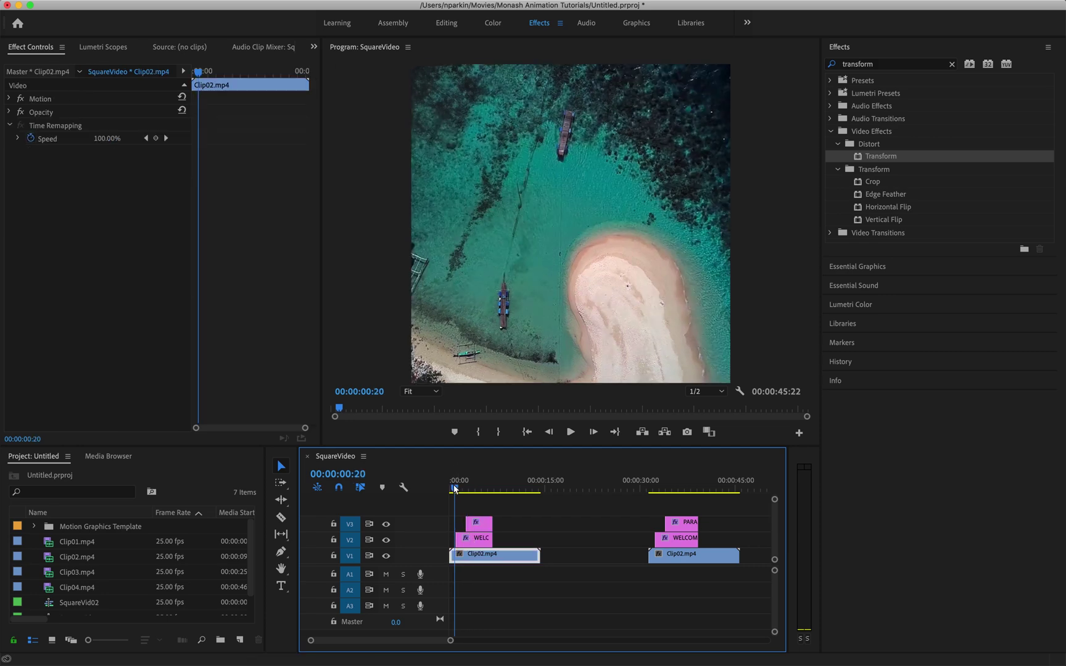
{"action": "key", "text": "space"}
- Replay the WELCOME TO slide-in and PARADISE reveal, stopping with the full title showing
{"action": "left_click", "coordinate": [438, 125]}
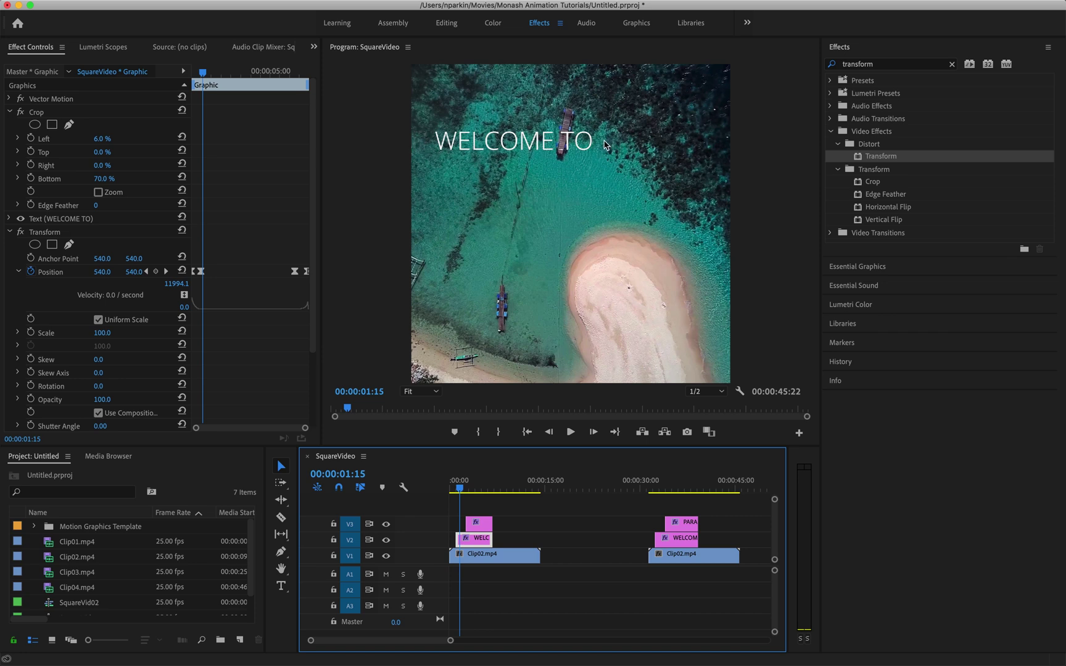
{"action": "left_click_drag", "start_coordinate": [460, 487], "coordinate": [457, 492]}
{"action": "left_click", "coordinate": [474, 538]}
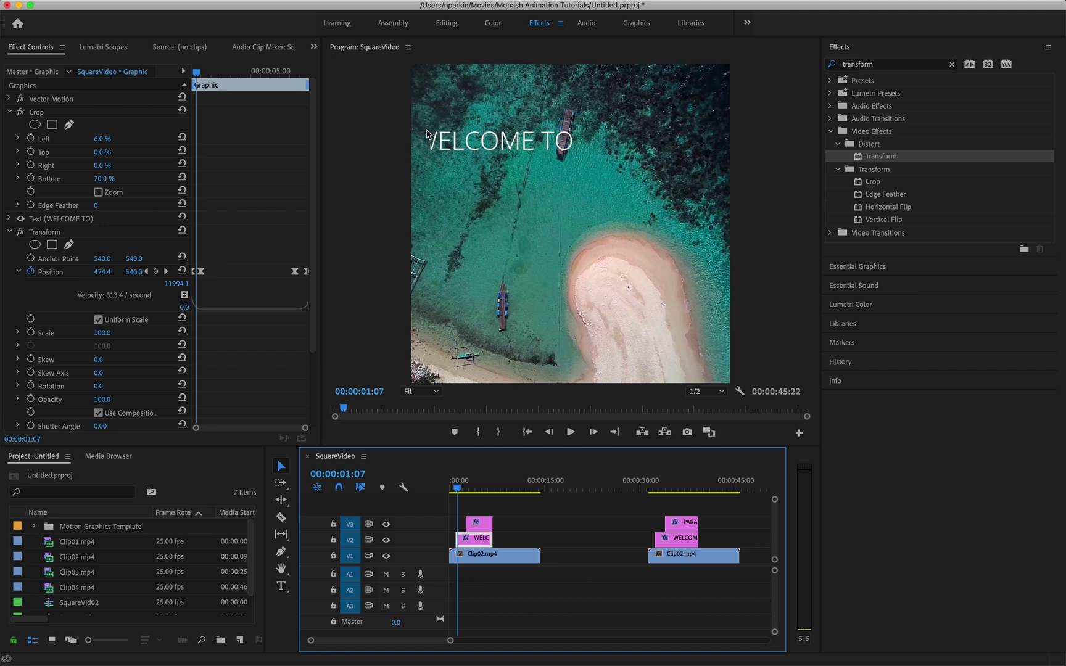
{"action": "key", "text": "space"}
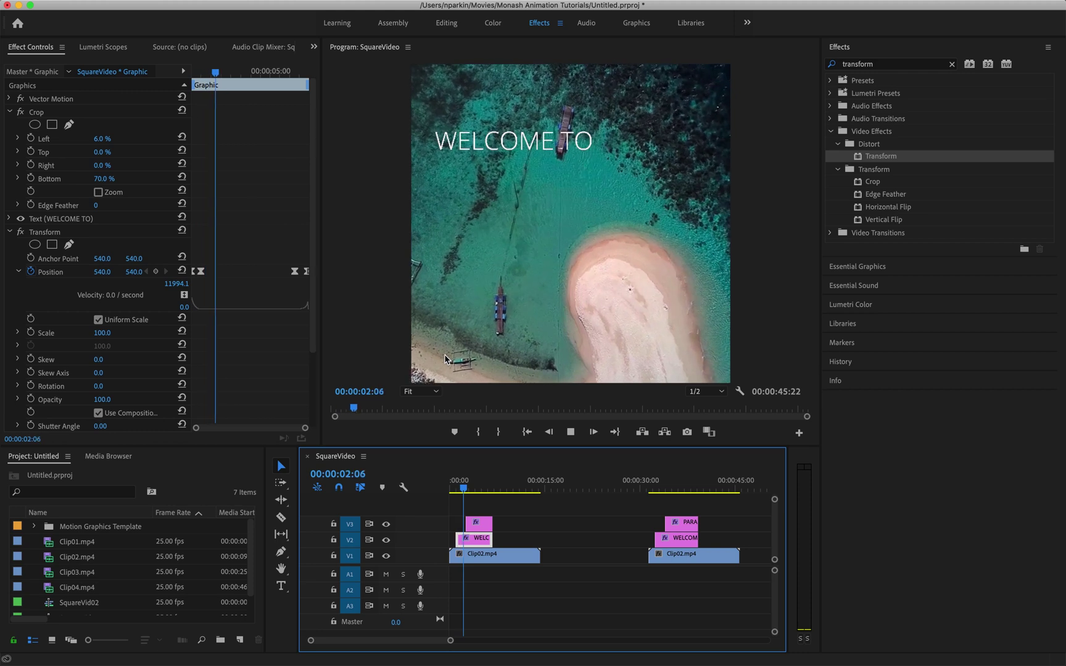
{"action": "key", "text": "space"}
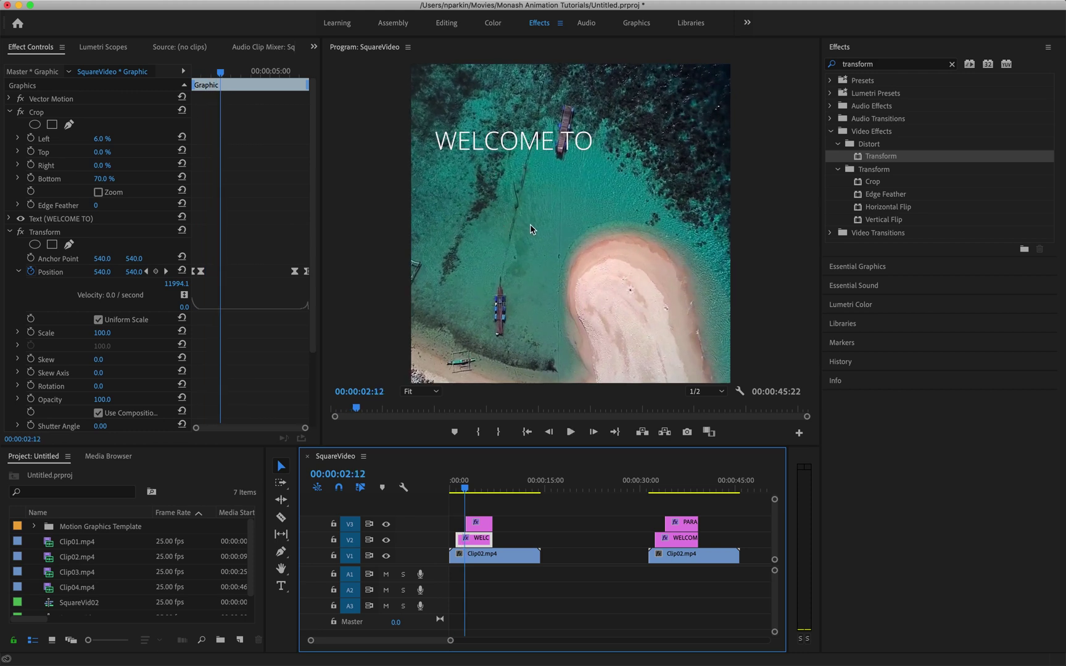
{"action": "key", "text": "space"}
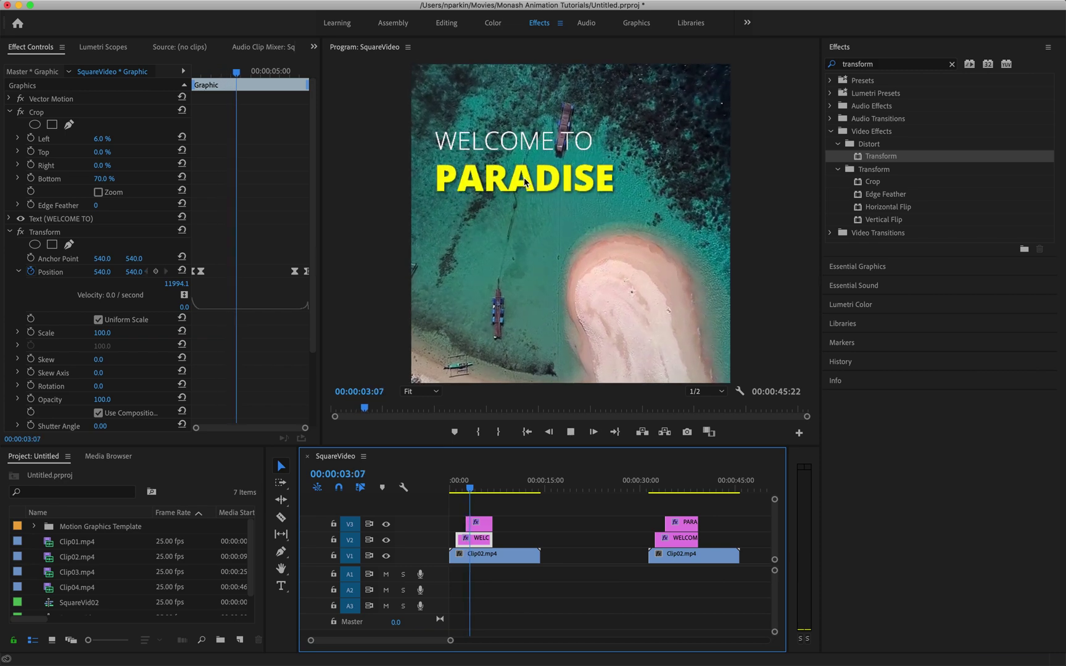
{"action": "key", "text": "space"}
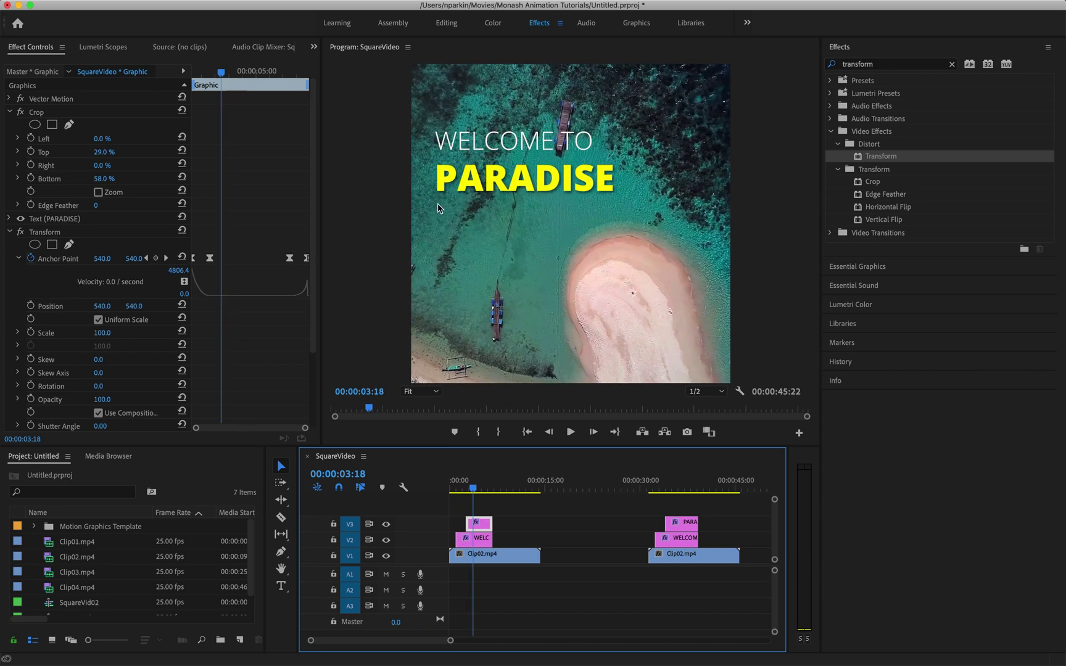
{"action": "left_click", "coordinate": [466, 487]}
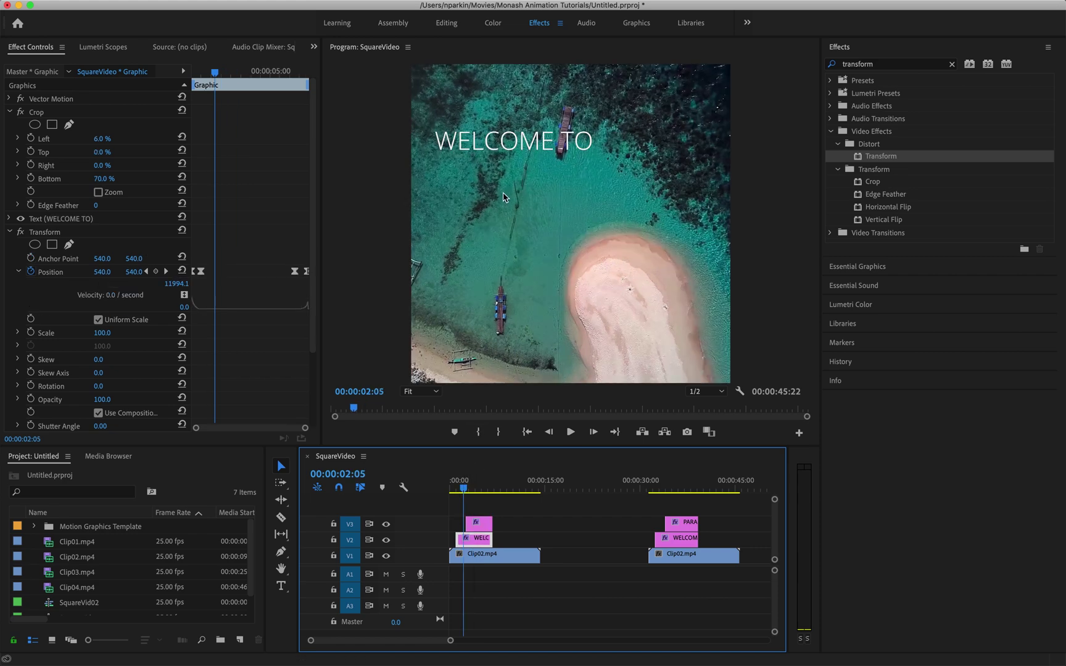
{"action": "key", "text": "space"}
{"action": "key", "text": "space"}
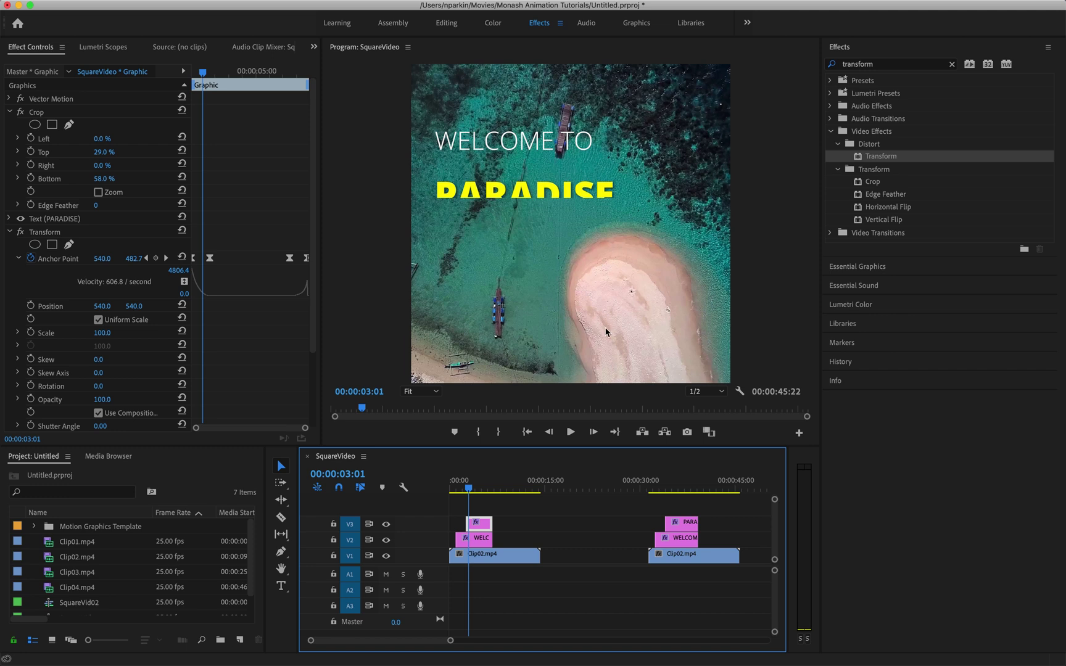
{"action": "key", "text": "space"}
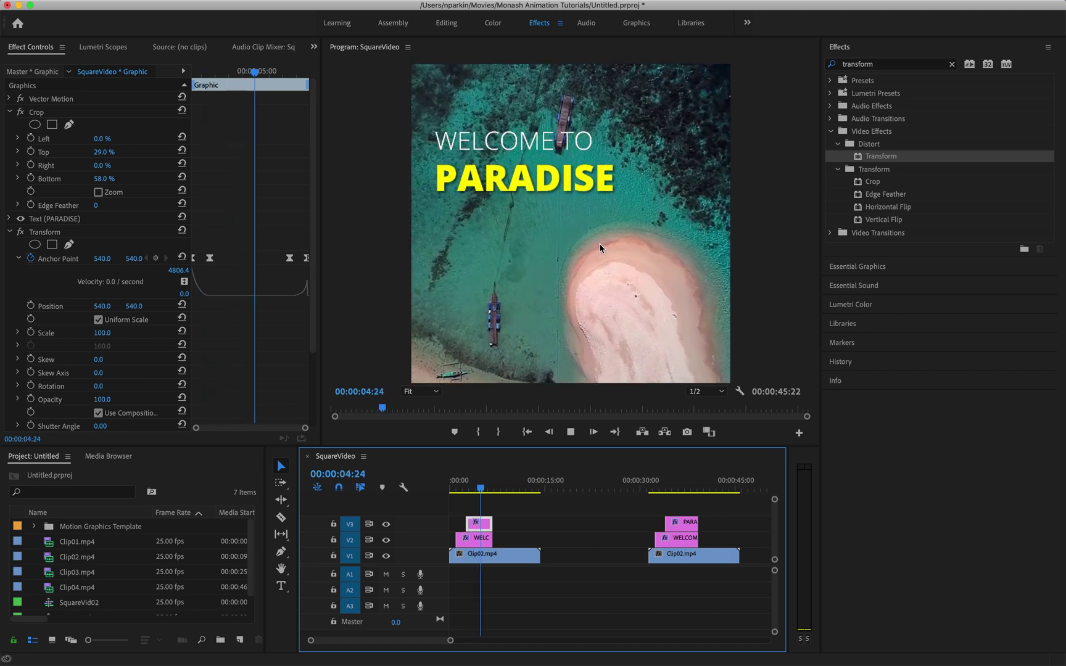
{"action": "key", "text": "space"}
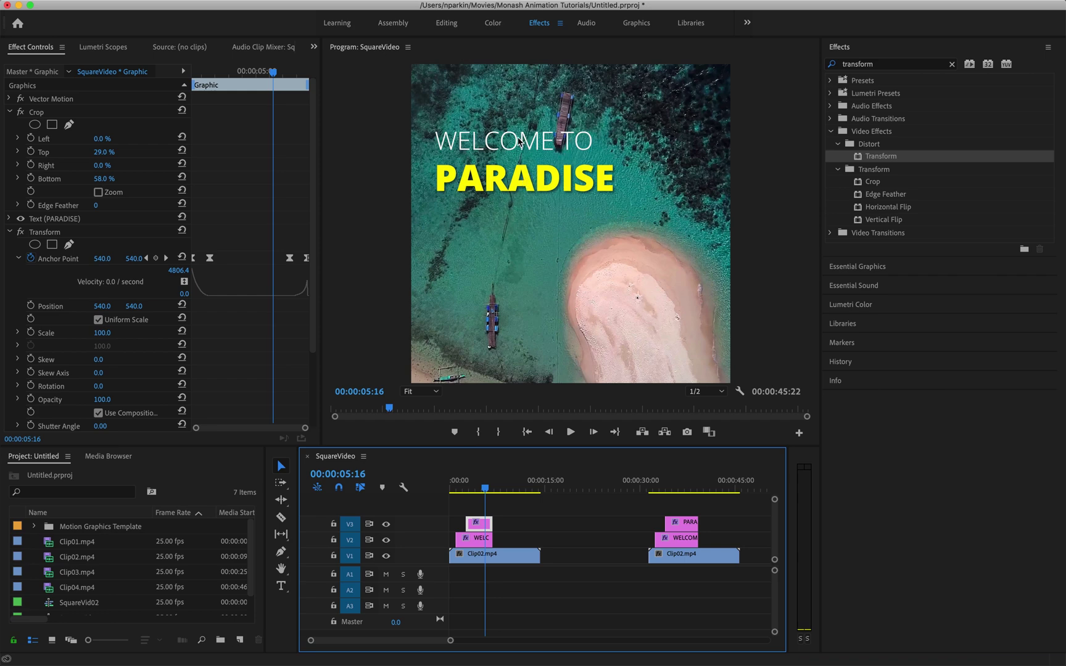
- Play the titles' exit animation and check the beach footage and PARADISE clips
{"action": "key", "text": "space"}
{"action": "key", "text": "space"}
{"action": "left_click", "coordinate": [488, 488]}
{"action": "key", "text": "space"}
{"action": "key", "text": "space"}
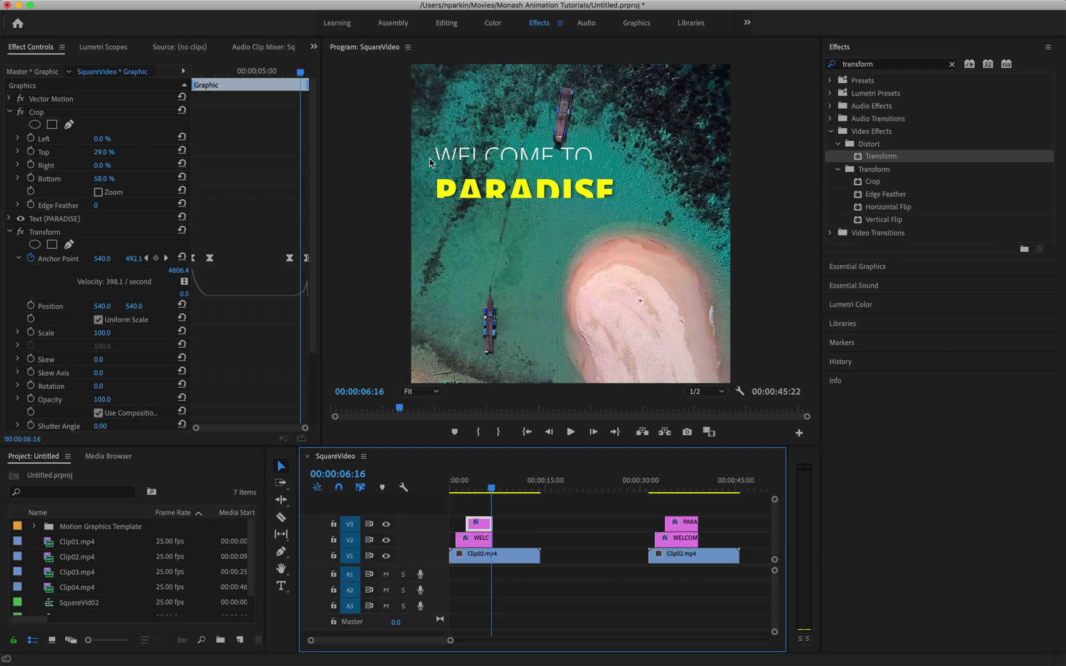
{"action": "key", "text": "space"}
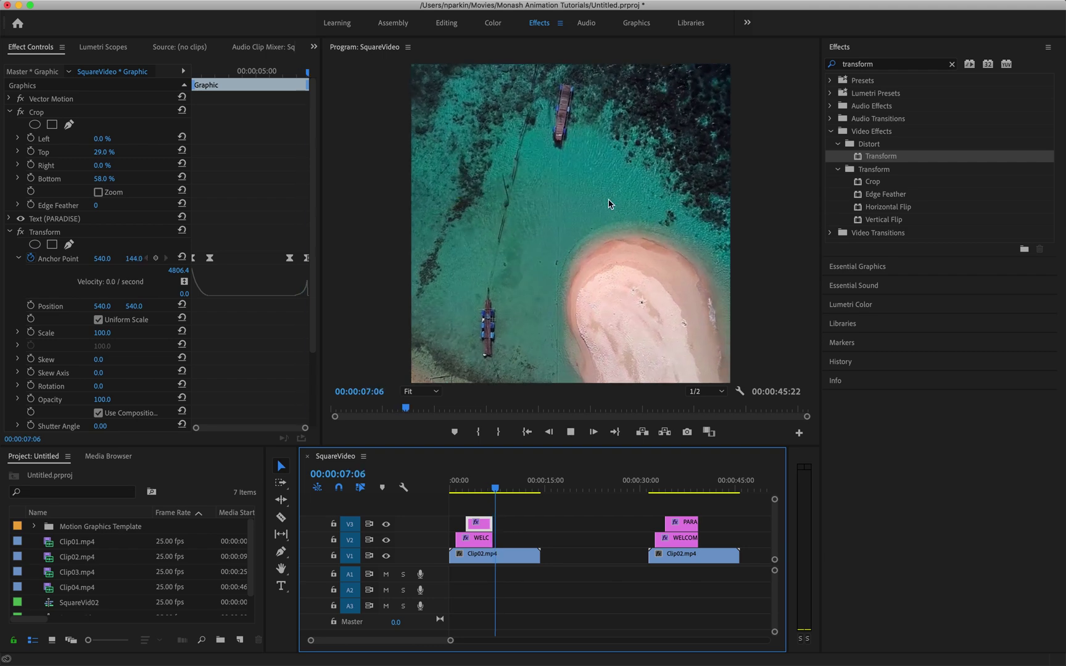
{"action": "left_click", "coordinate": [555, 293]}
{"action": "left_click", "coordinate": [471, 486]}
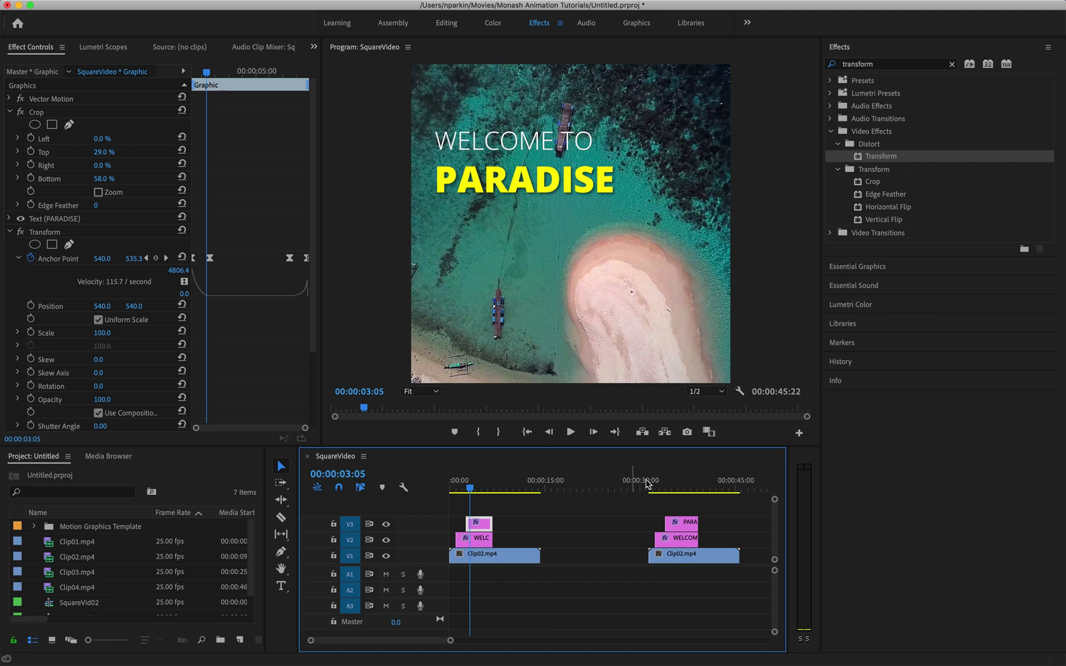
- Preview the second copy of the titles and inspect its PARADISE and WELCOME TO clips
{"action": "left_click", "coordinate": [676, 486]}
{"action": "left_click", "coordinate": [682, 523]}
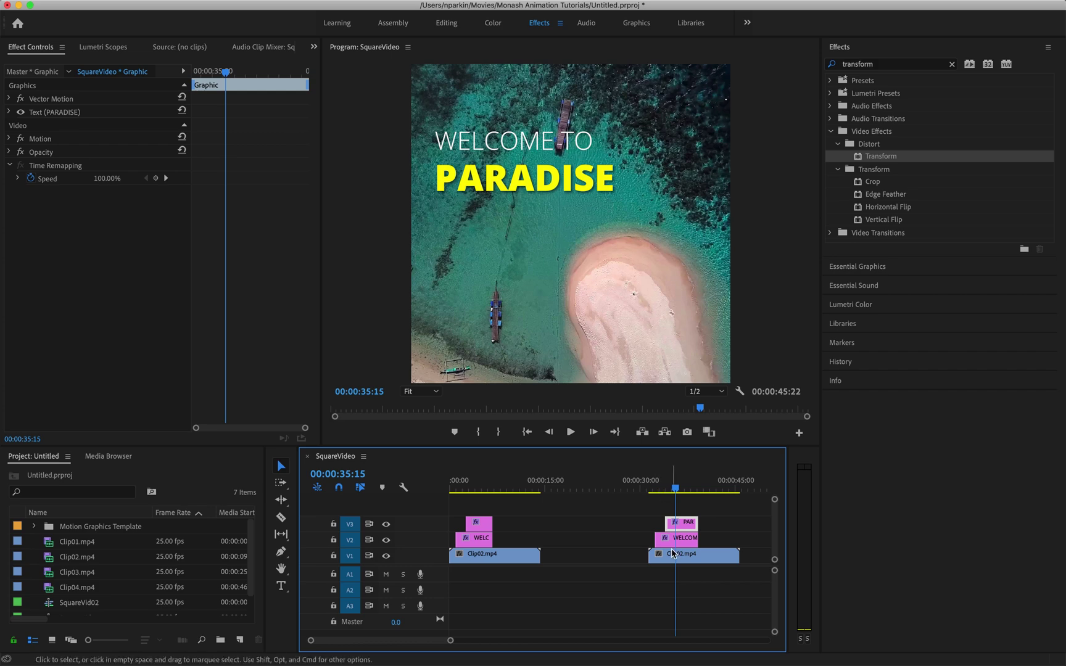
{"action": "left_click", "coordinate": [651, 487]}
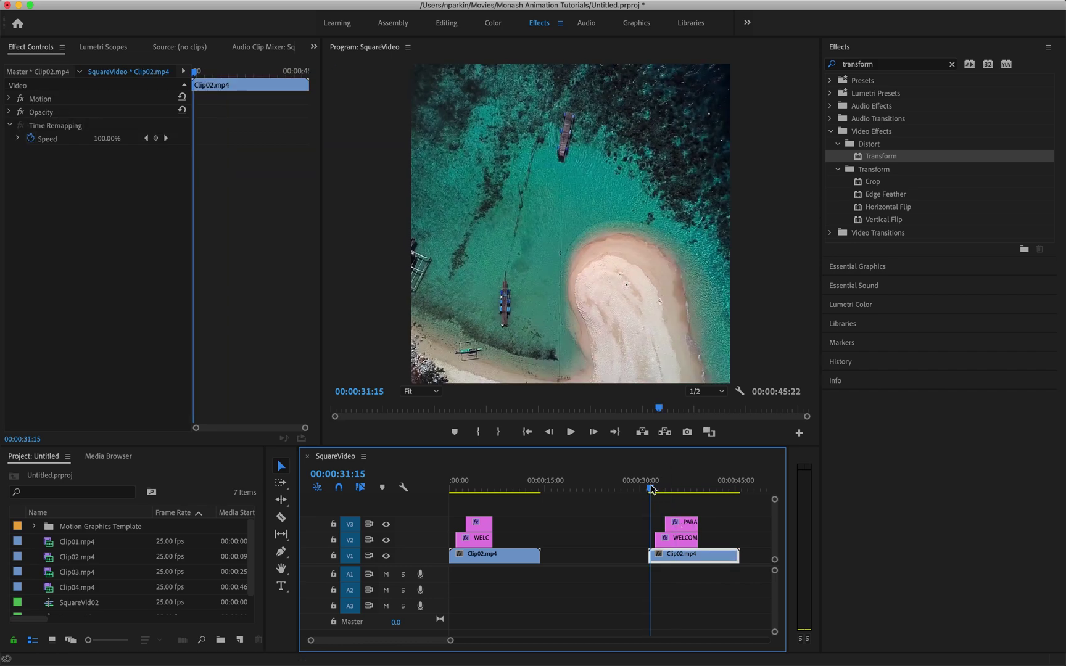
{"action": "key", "text": "space"}
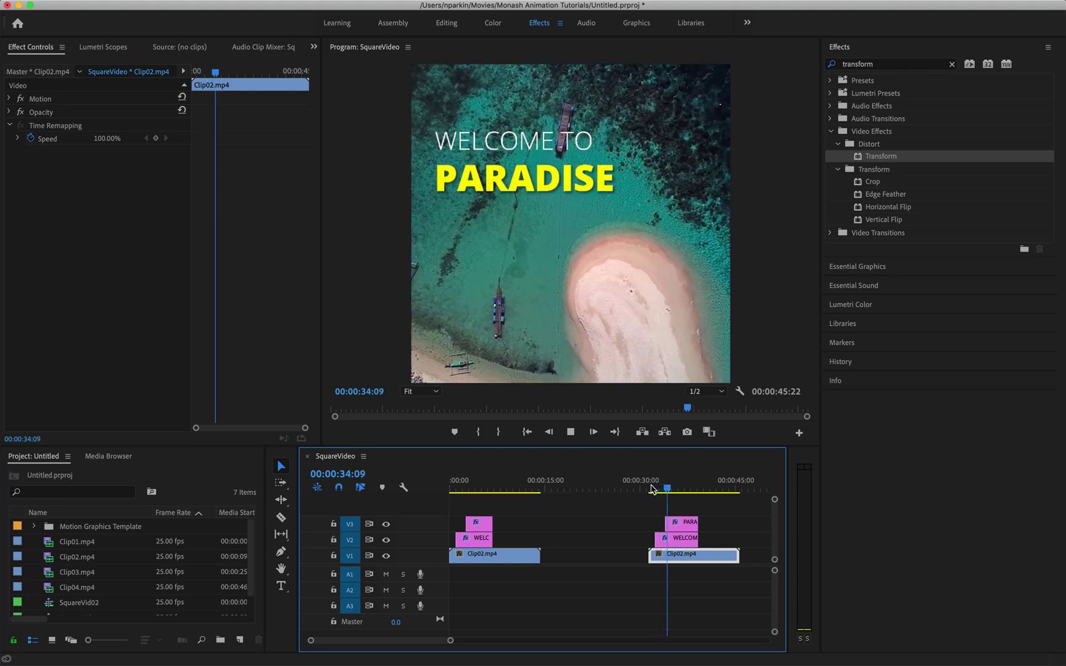
{"action": "left_click", "coordinate": [689, 524]}
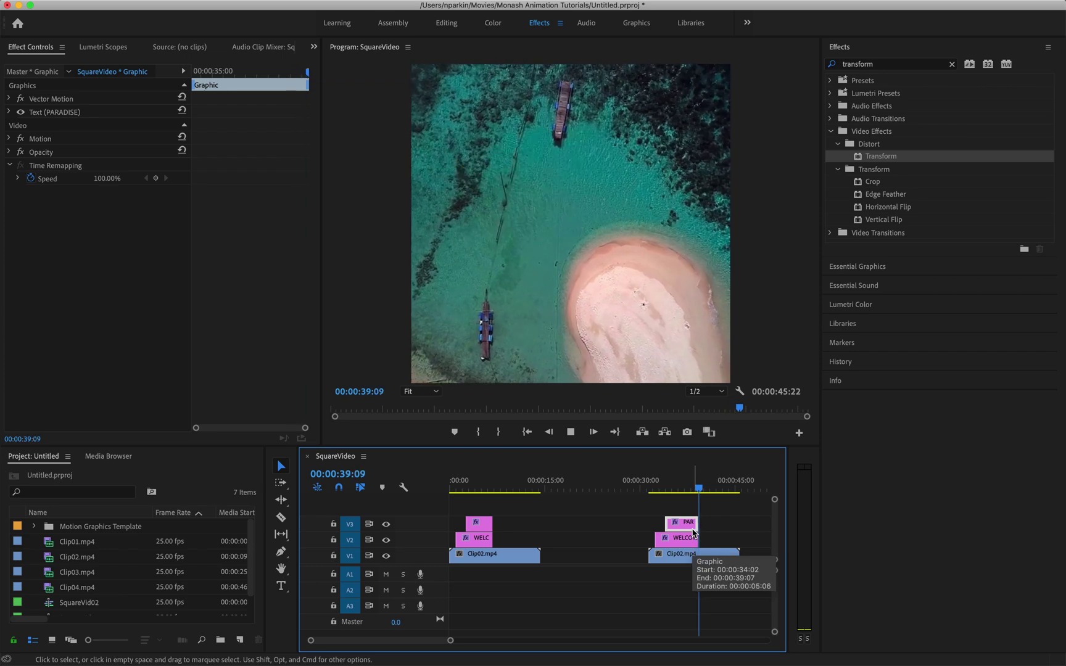
{"action": "left_click", "coordinate": [670, 488]}
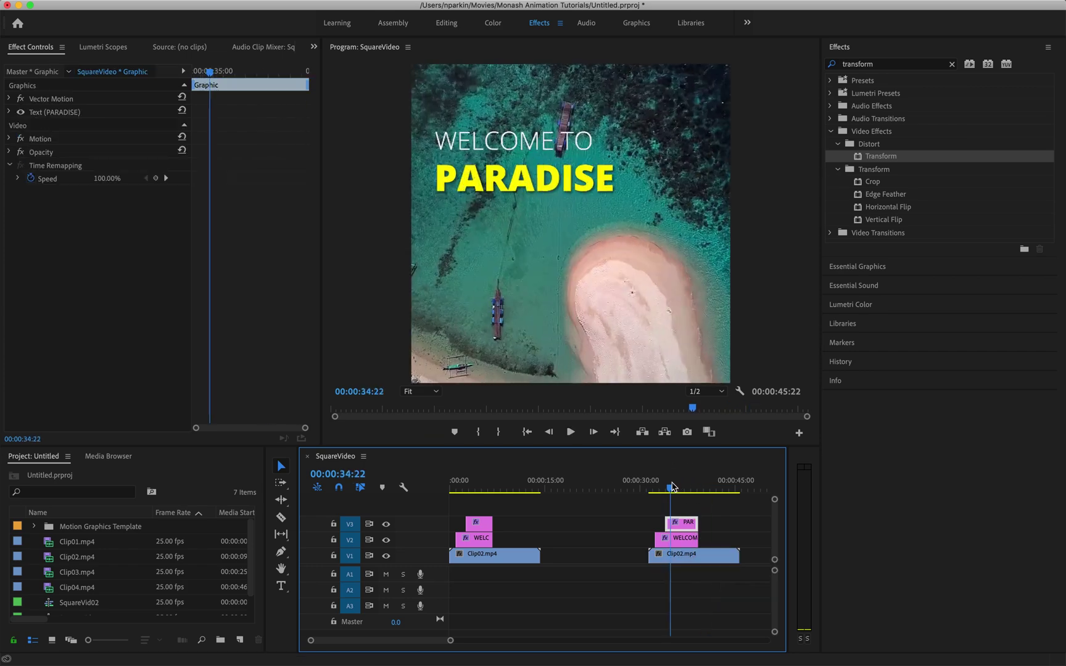
{"action": "left_click", "coordinate": [660, 491]}
{"action": "left_click", "coordinate": [667, 542]}
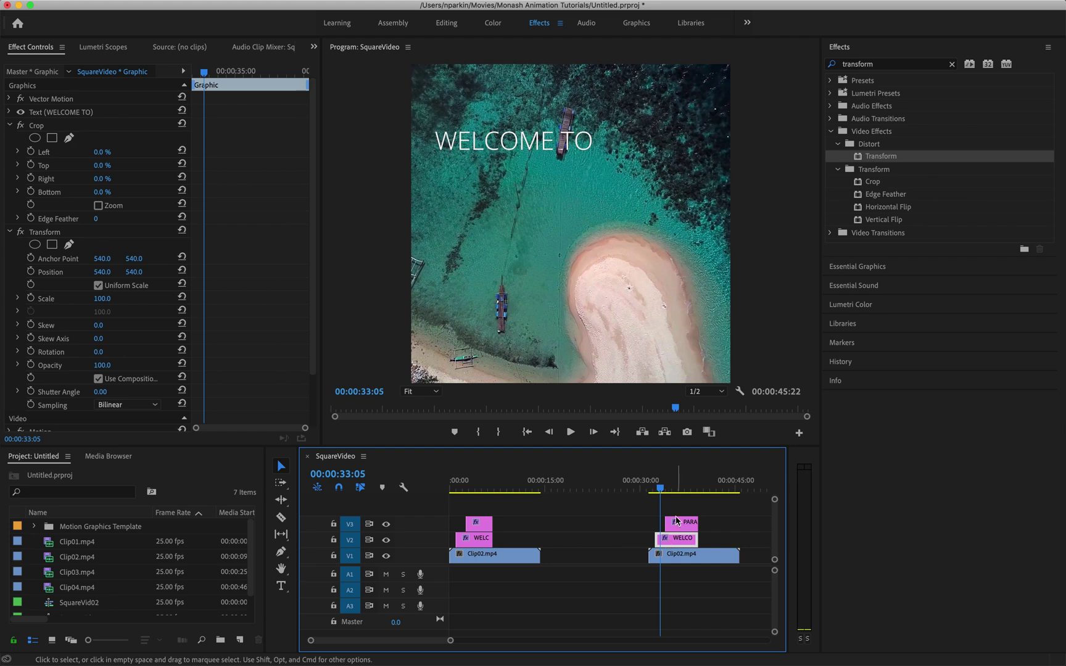
{"action": "left_click", "coordinate": [676, 489]}
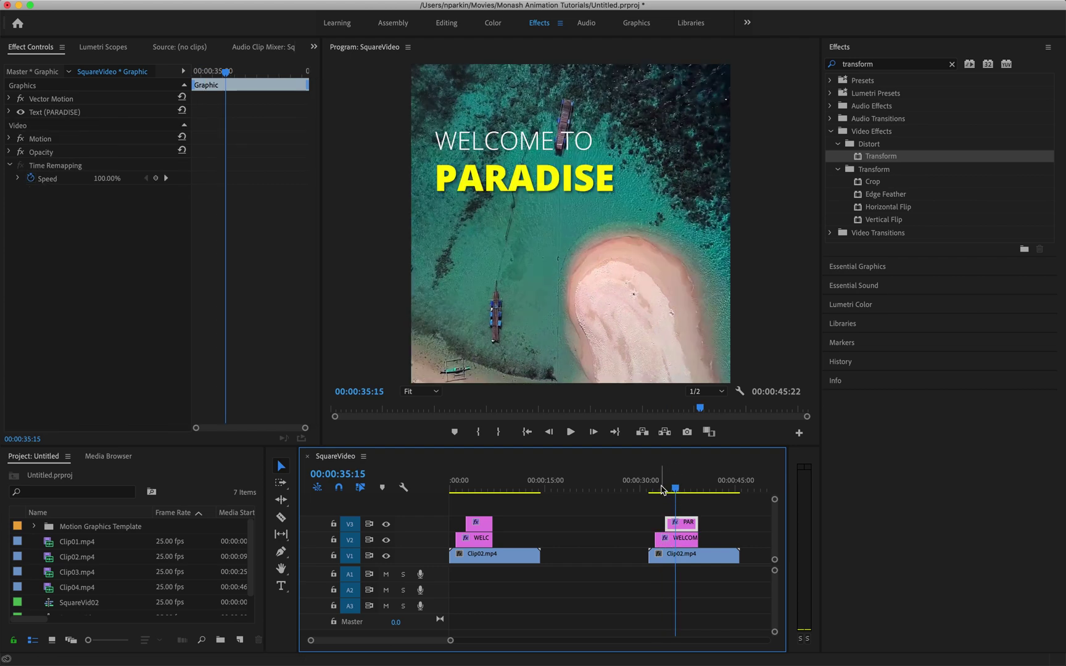
{"action": "left_click", "coordinate": [659, 489]}
{"action": "key", "text": "shift+Left"}
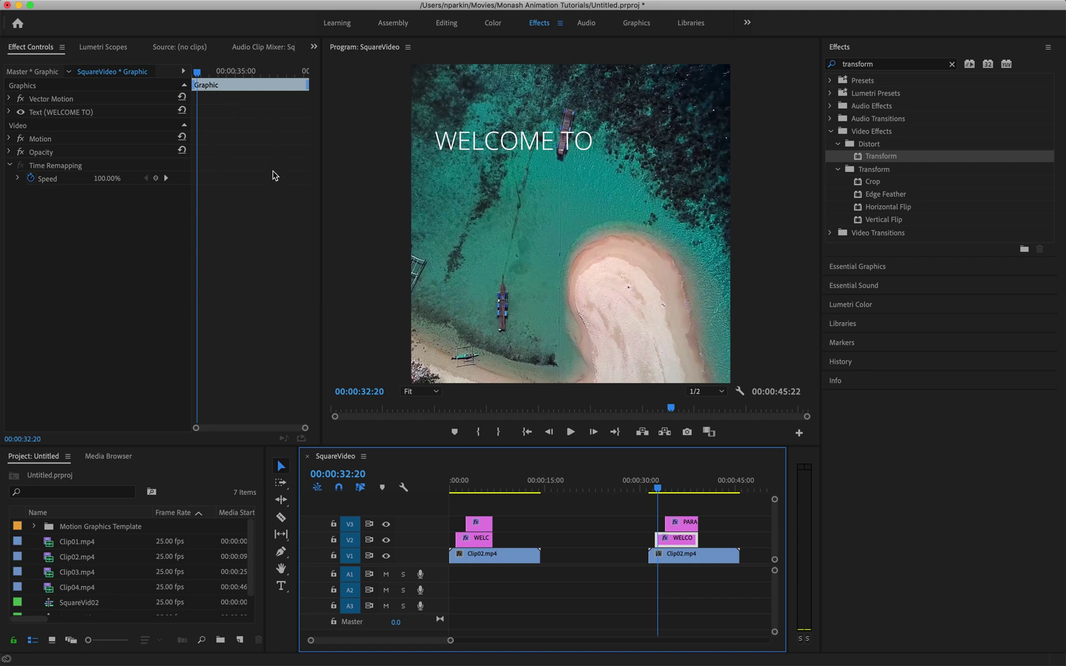
{"action": "mouse_move", "coordinate": [199, 74]}
{"action": "left_mouse_down"}
{"action": "mouse_move", "coordinate": [274, 77]}
{"action": "mouse_move", "coordinate": [194, 74]}
{"action": "left_mouse_up"}
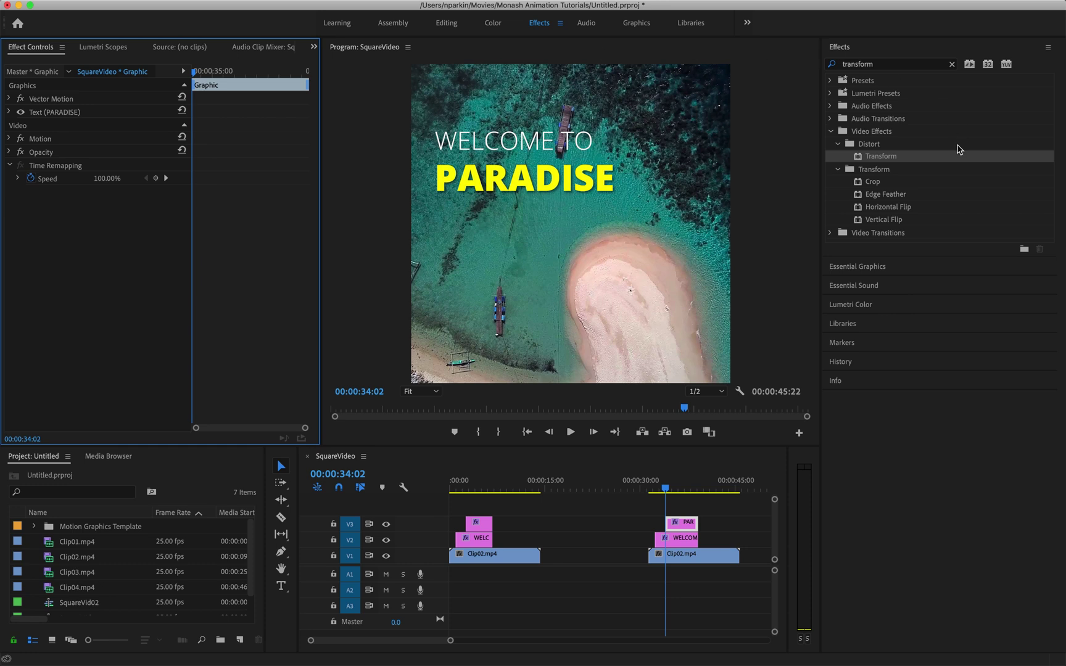
- Clear the transform search and expand the Video Transitions and Video Effects categories
{"action": "left_click", "coordinate": [952, 64]}
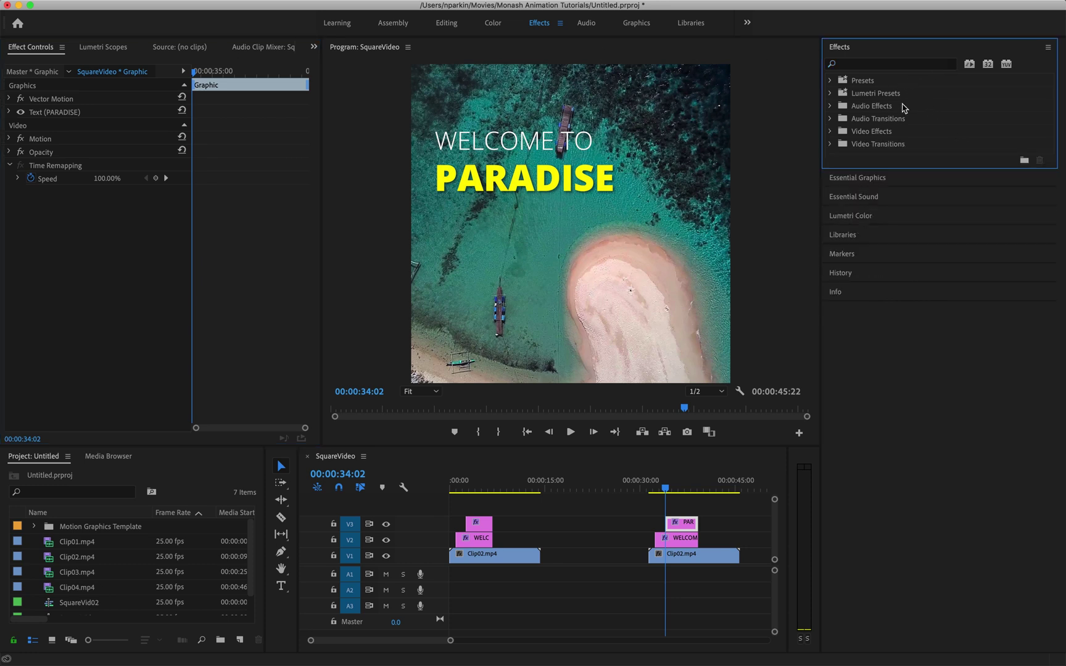
{"action": "left_click", "coordinate": [831, 144]}
{"action": "left_click", "coordinate": [830, 132]}
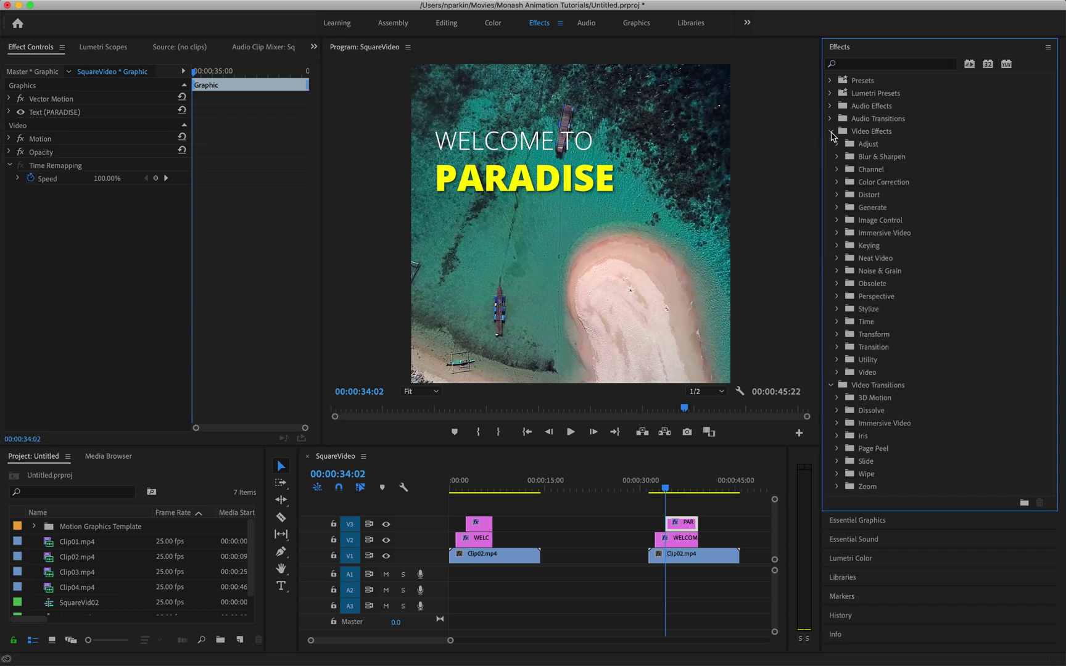
{"action": "left_click", "coordinate": [837, 208]}
{"action": "left_click", "coordinate": [837, 194]}
{"action": "left_click", "coordinate": [838, 182]}
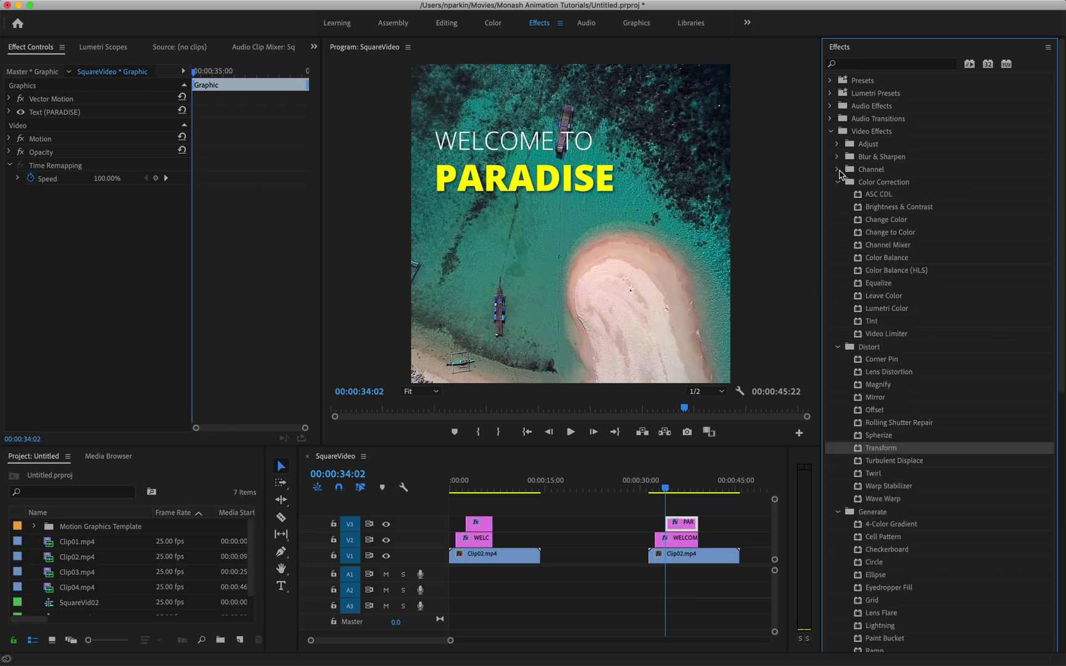
{"action": "left_click", "coordinate": [837, 169]}
{"action": "left_click", "coordinate": [837, 157]}
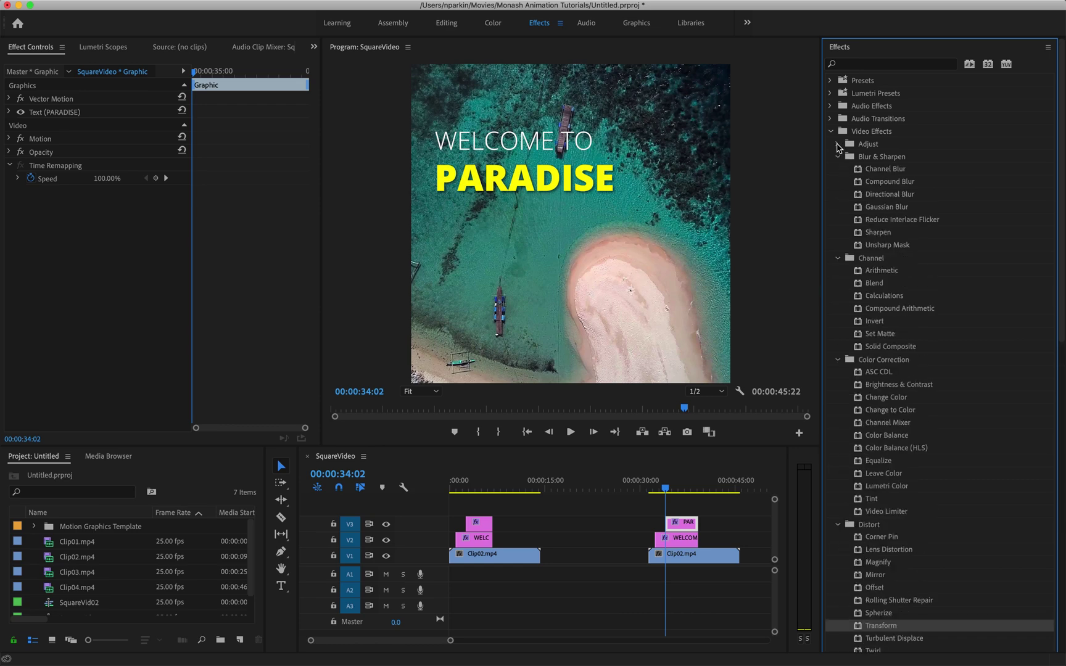
{"action": "left_click", "coordinate": [838, 144]}
- Collapse Video Effects and Video Transitions, then select the second WELCOME TO clip
{"action": "left_click", "coordinate": [831, 131]}
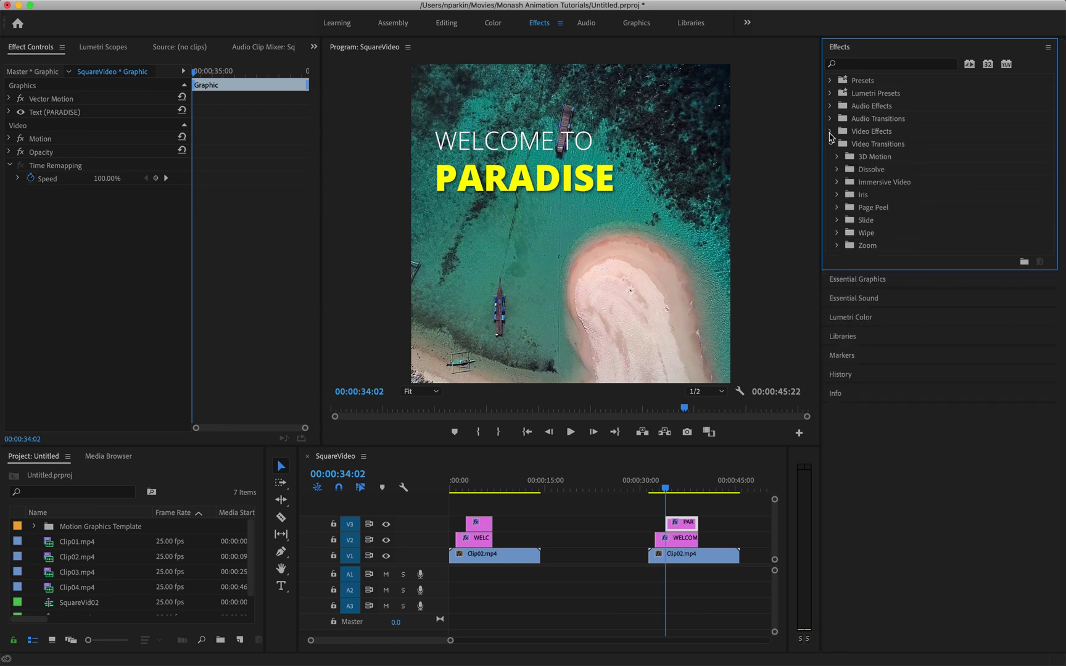
{"action": "left_click", "coordinate": [831, 144]}
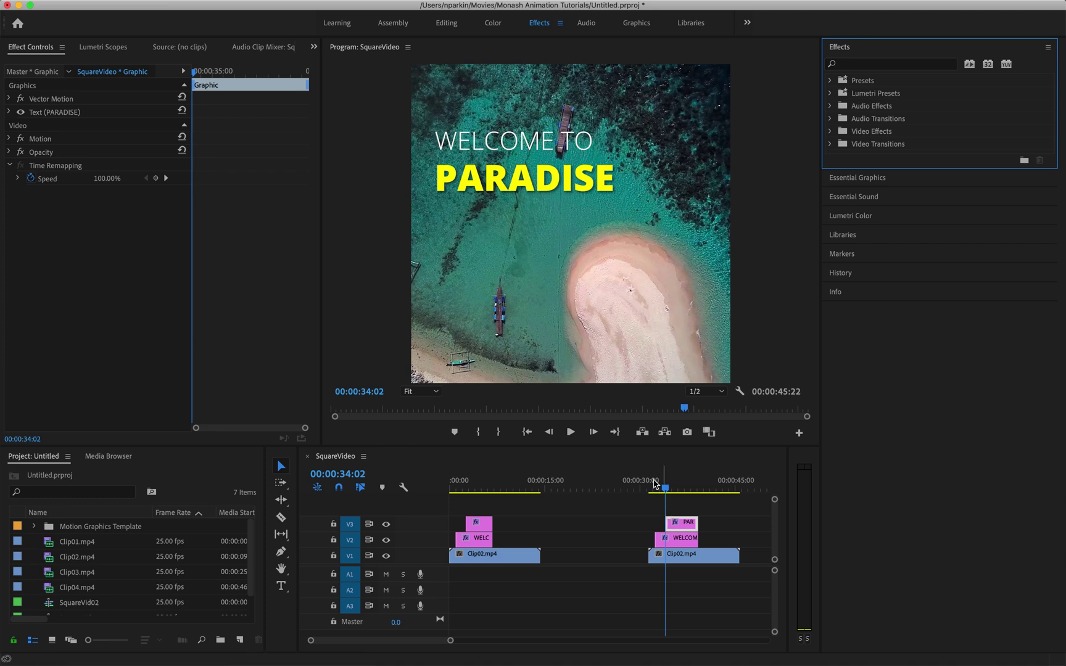
{"action": "left_click", "coordinate": [675, 540]}
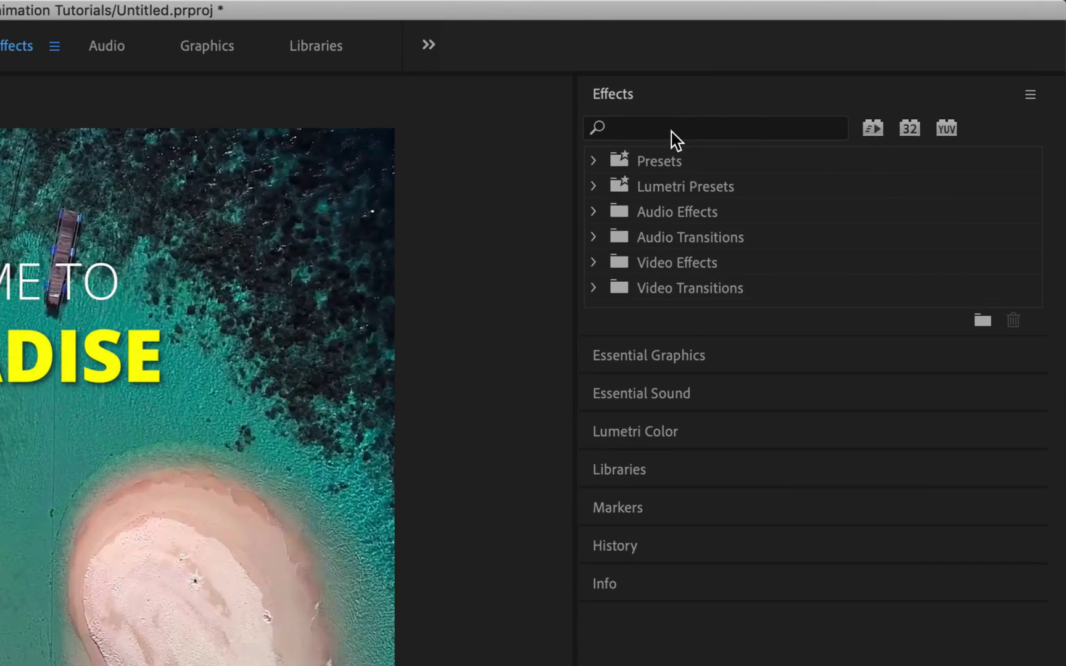
- Search 'crop' and apply the Crop effect to the WELCOME TO title
{"action": "left_click", "coordinate": [673, 132]}
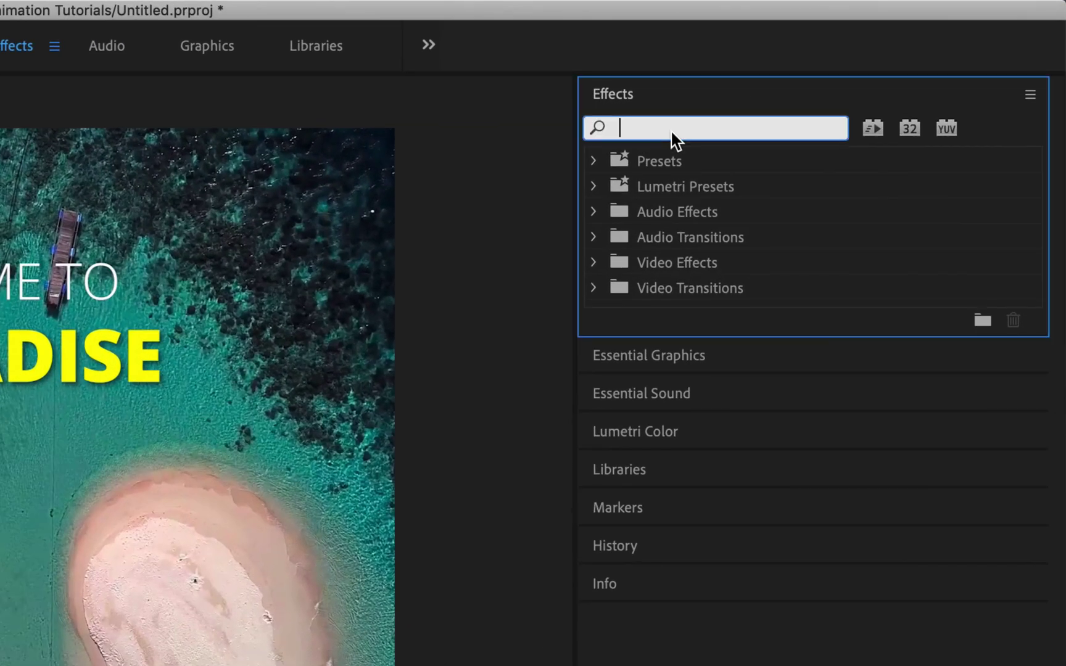
{"action": "type", "text": "crop"}
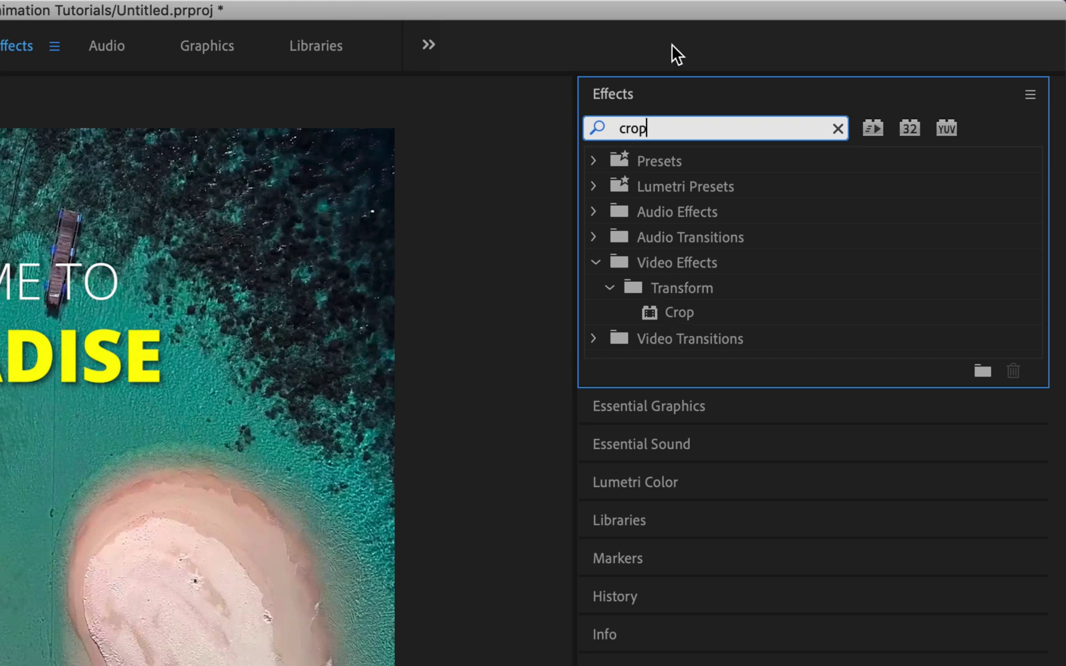
{"action": "left_click", "coordinate": [681, 319]}
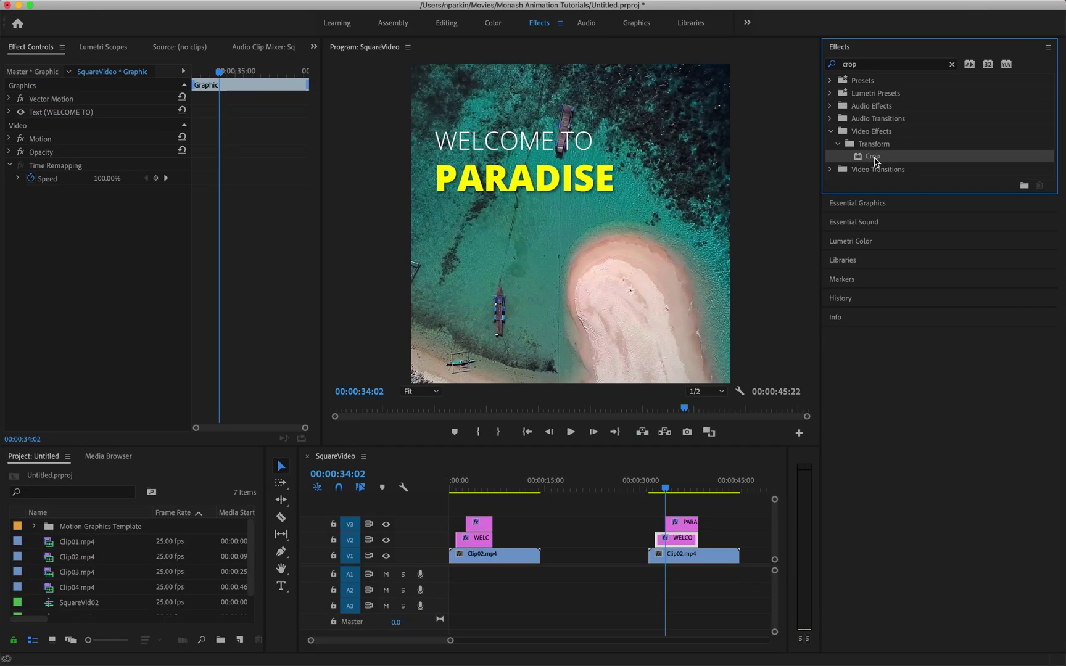
{"action": "left_click_drag", "start_coordinate": [876, 162], "coordinate": [75, 230]}
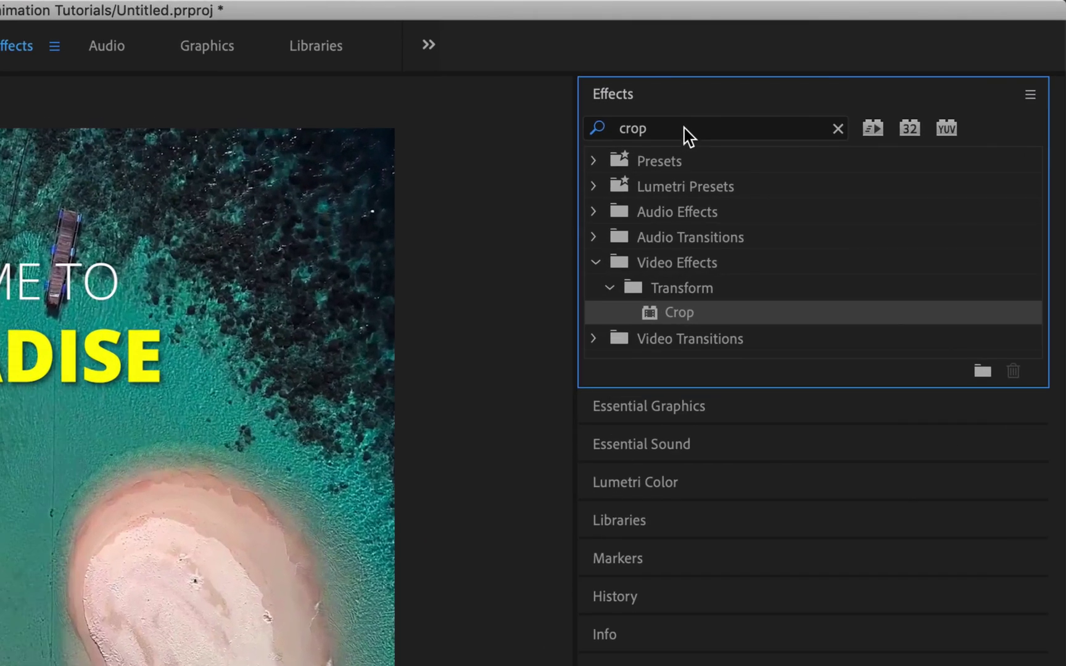
- Search 'transform' and apply Distort > Transform to the WELCOME TO title
{"action": "left_click", "coordinate": [685, 131]}
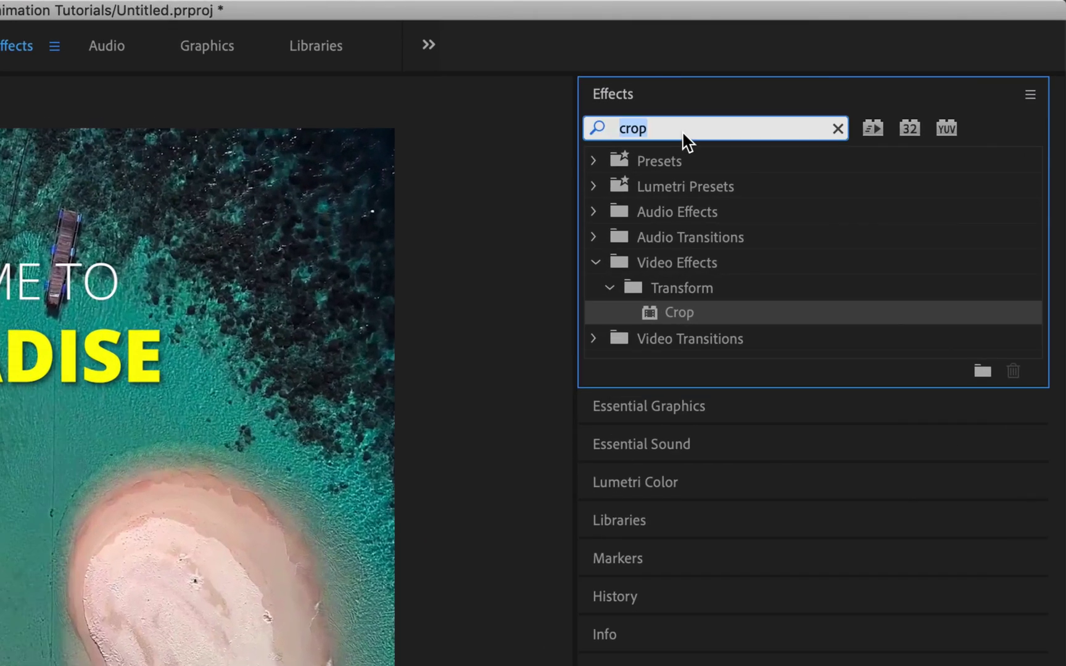
{"action": "type", "text": "transform"}
{"action": "left_click", "coordinate": [673, 320]}
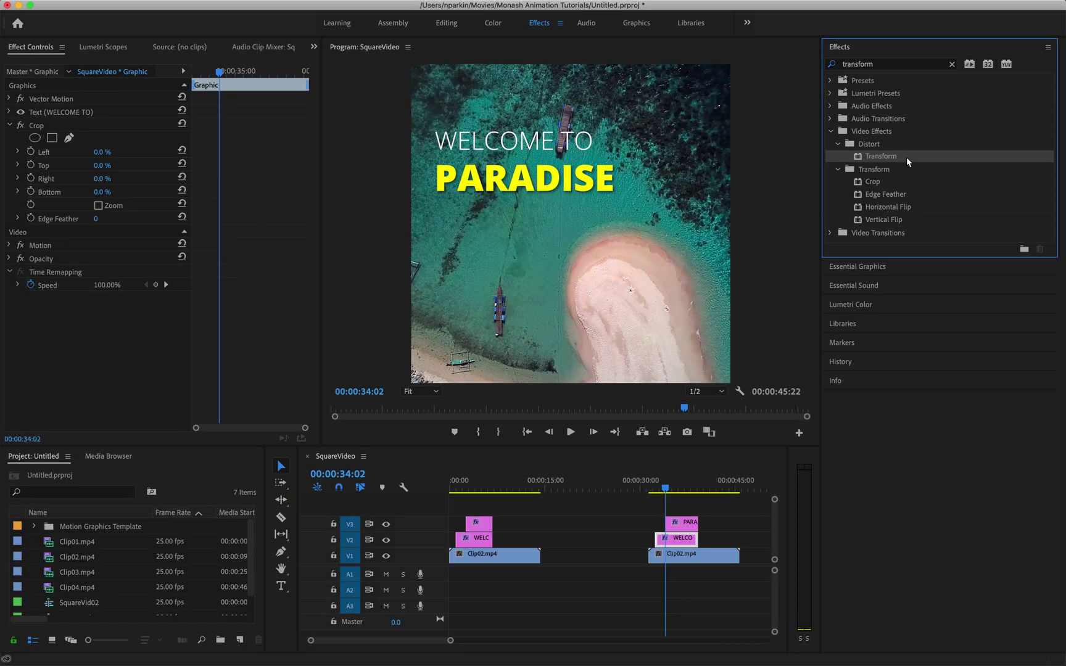
{"action": "left_click_drag", "start_coordinate": [907, 162], "coordinate": [93, 318]}
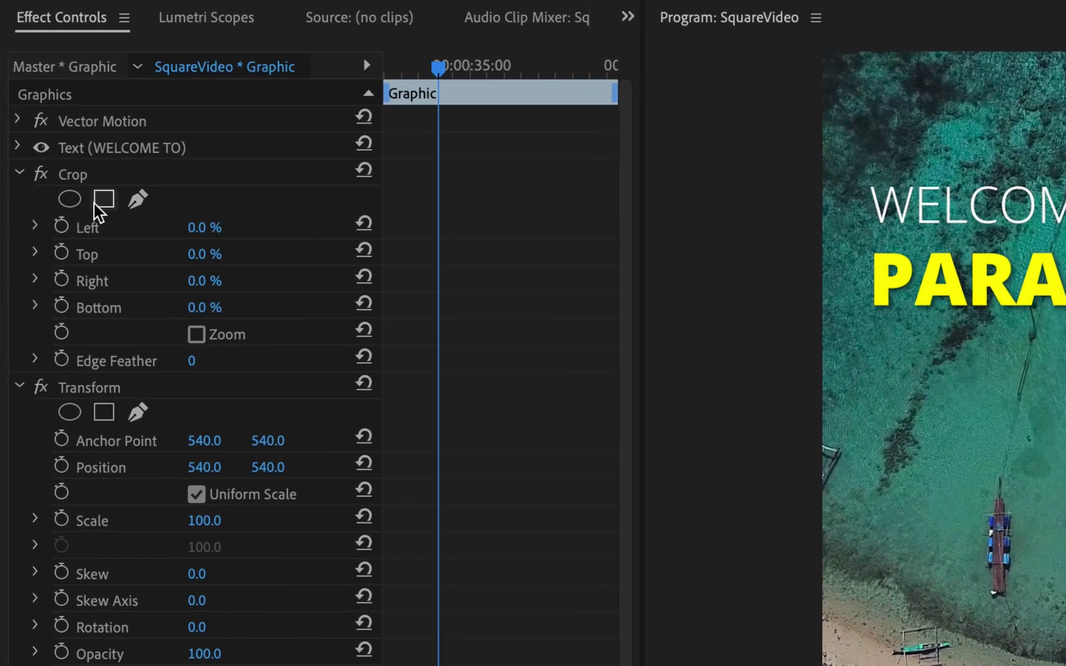
- Compare the Crop and Transform effects on the title, trying to move Transform above Crop
{"action": "left_click", "coordinate": [42, 124]}
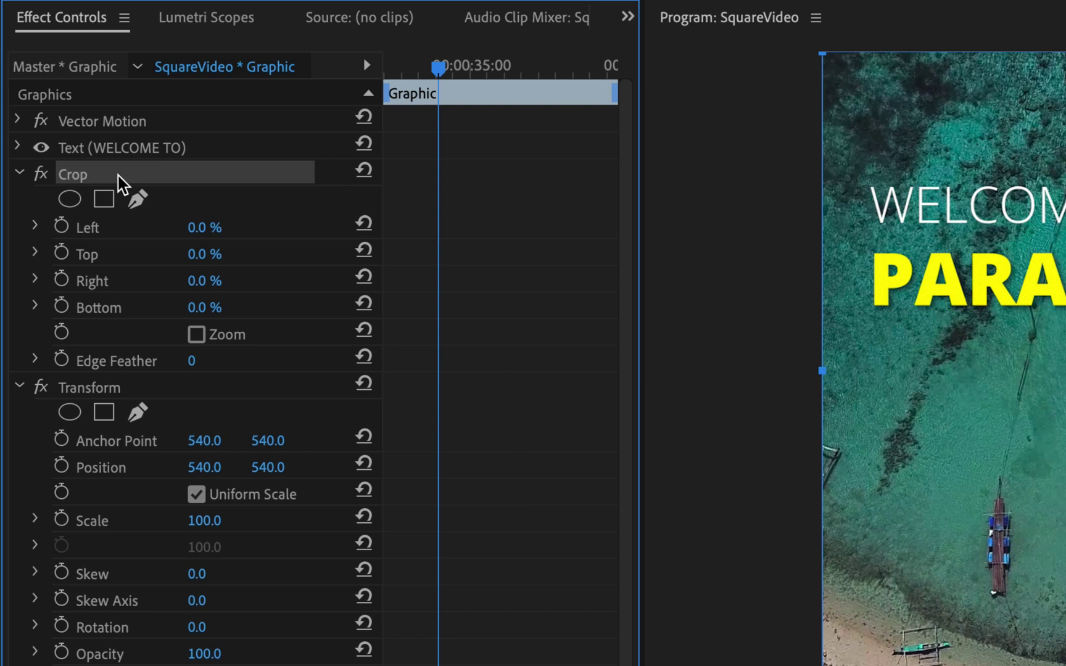
{"action": "left_click", "coordinate": [117, 387]}
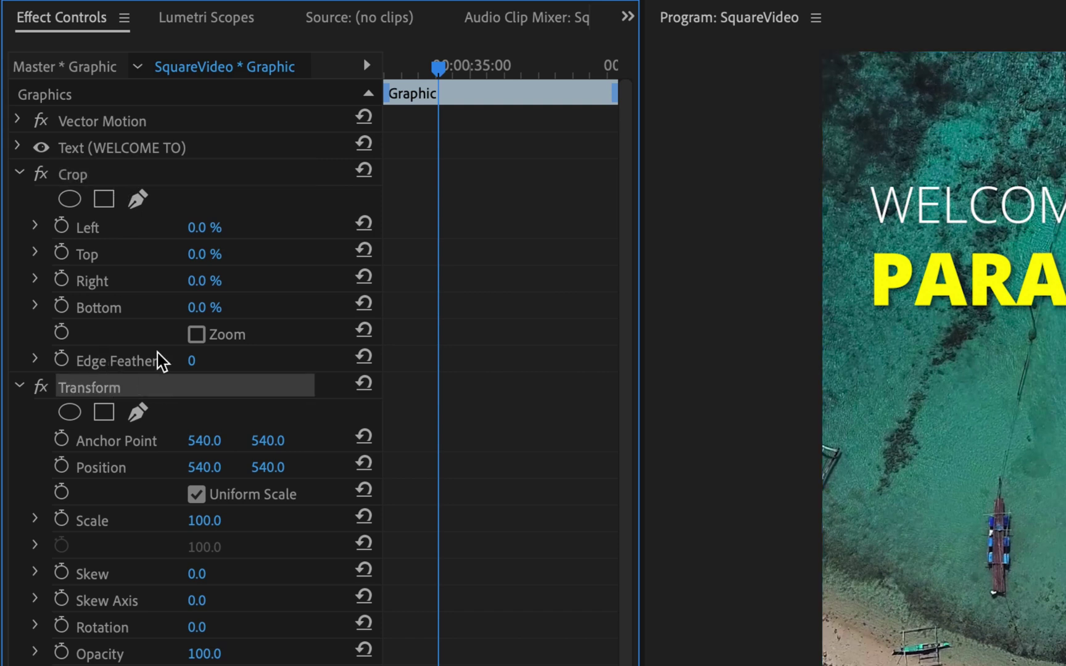
{"action": "left_click", "coordinate": [100, 178]}
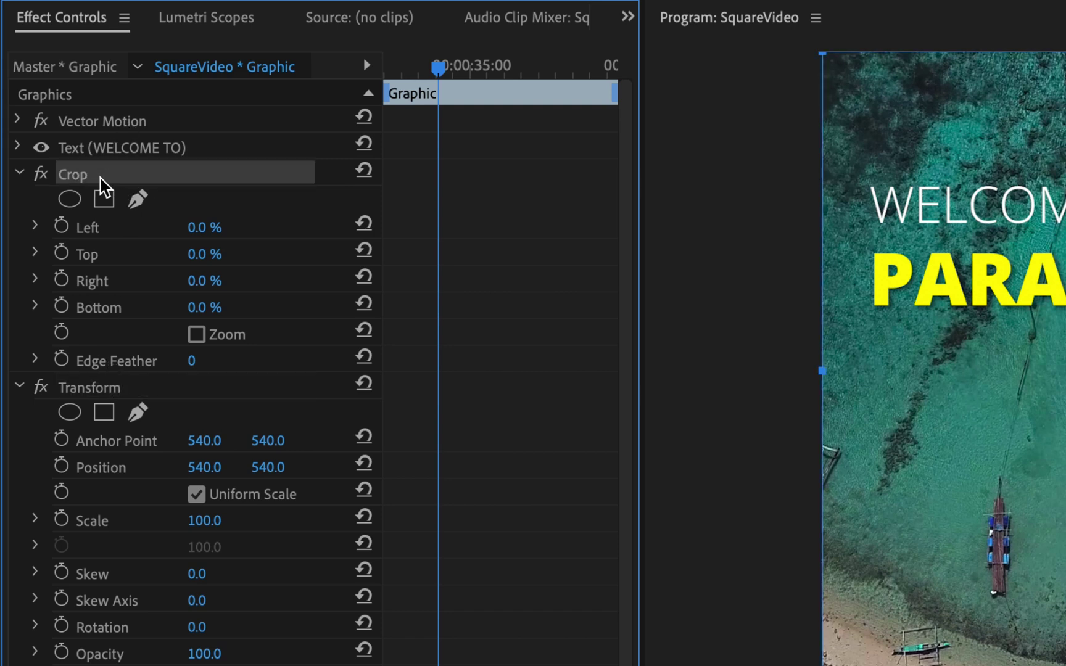
{"action": "left_click", "coordinate": [132, 388]}
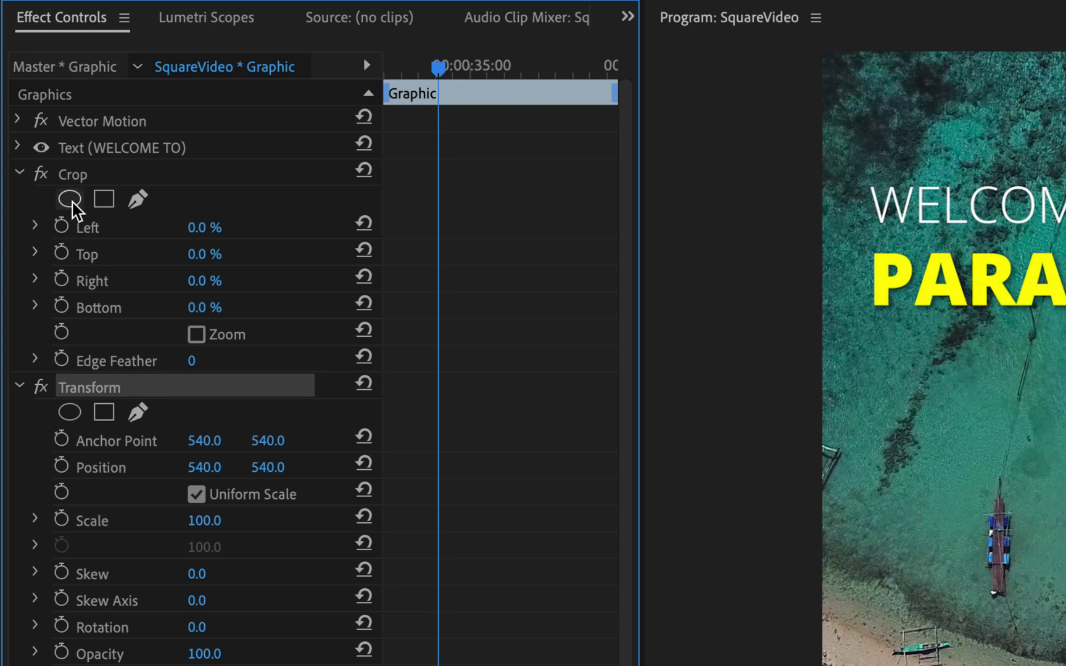
{"action": "left_click", "coordinate": [82, 177]}
{"action": "left_click", "coordinate": [110, 389]}
{"action": "left_click_drag", "start_coordinate": [110, 391], "coordinate": [150, 386]}
{"action": "left_click", "coordinate": [167, 174]}
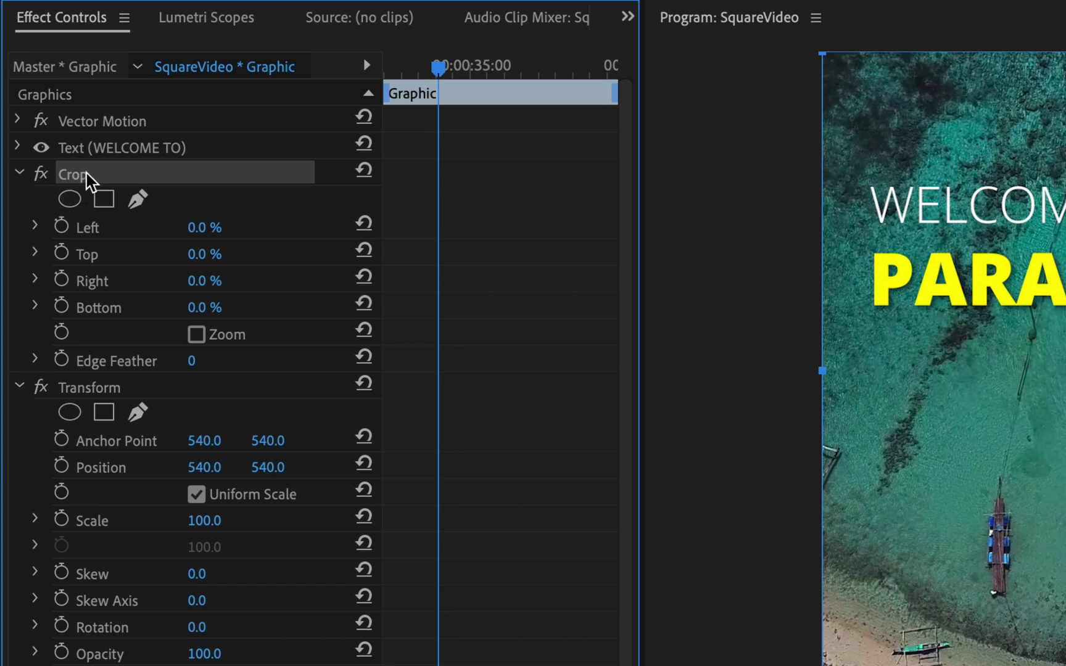
{"action": "left_click", "coordinate": [163, 386]}
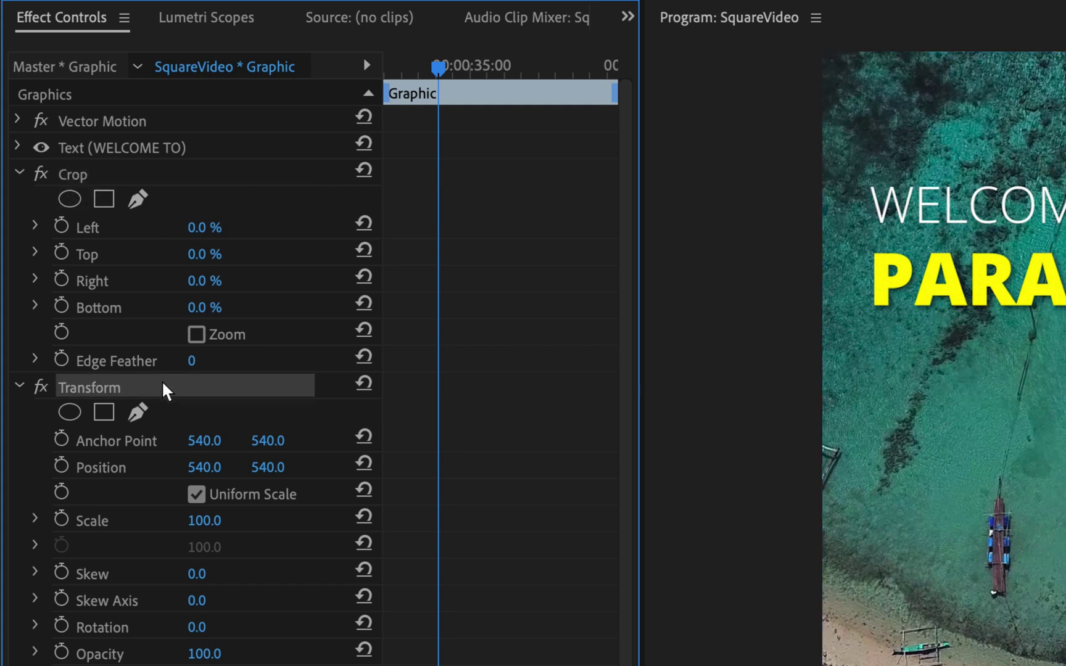
{"action": "left_click", "coordinate": [149, 175]}
{"action": "left_click", "coordinate": [150, 387]}
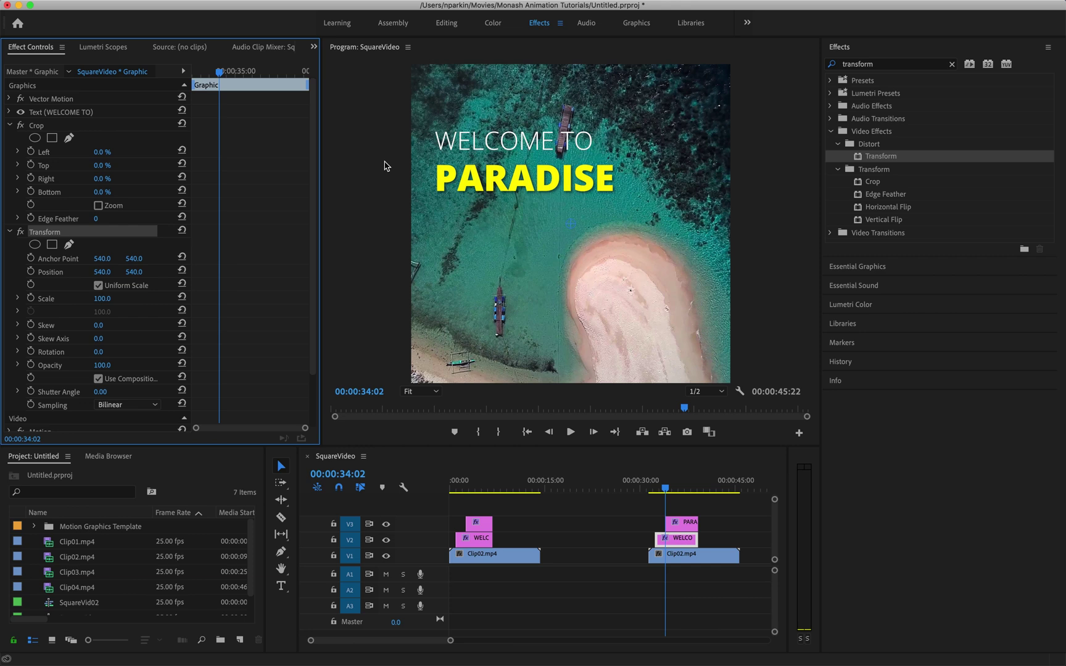
- Zoom the timeline in on the title clips and settle the playhead at 00:00:33:13
{"action": "left_click", "coordinate": [658, 489]}
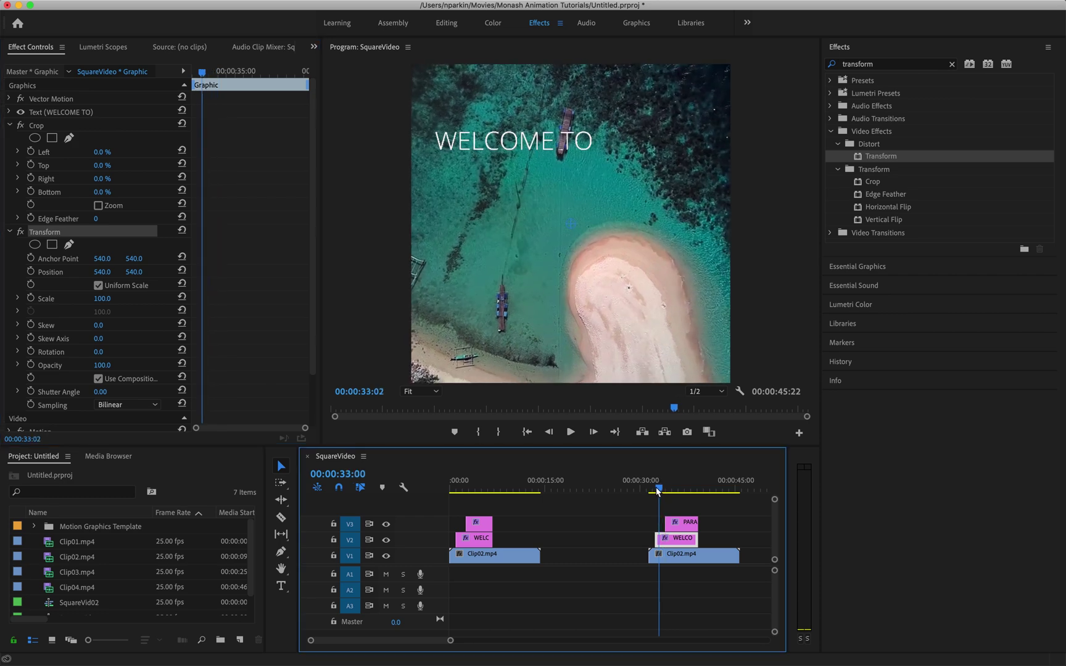
{"action": "left_click_drag", "start_coordinate": [658, 489], "coordinate": [656, 489]}
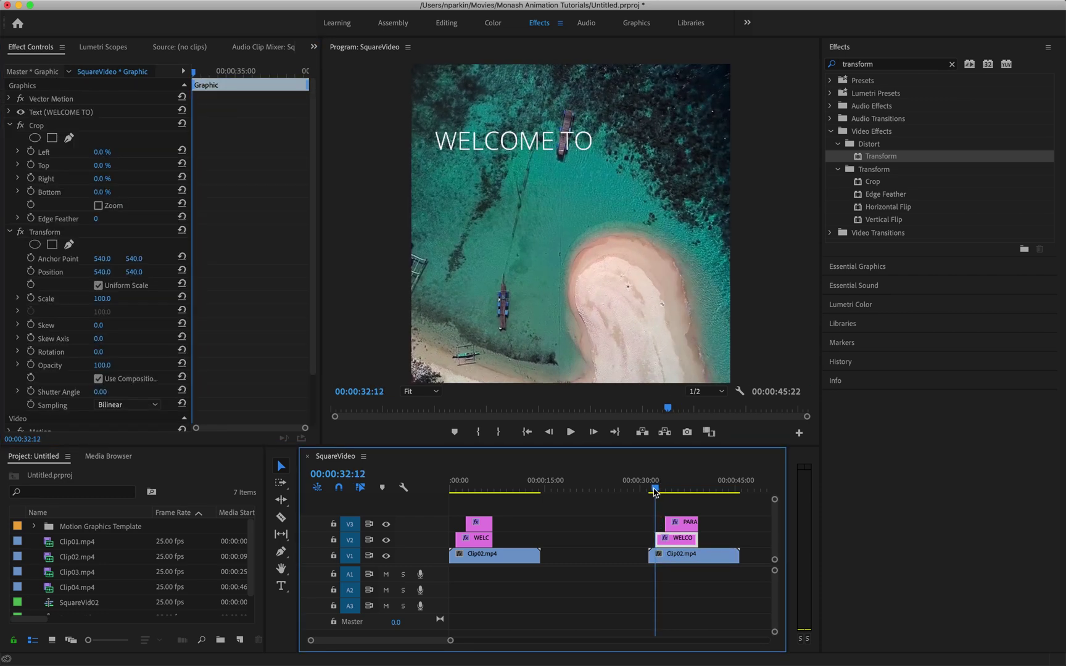
{"action": "key", "text": "equal"}
{"action": "key", "text": "equal"}
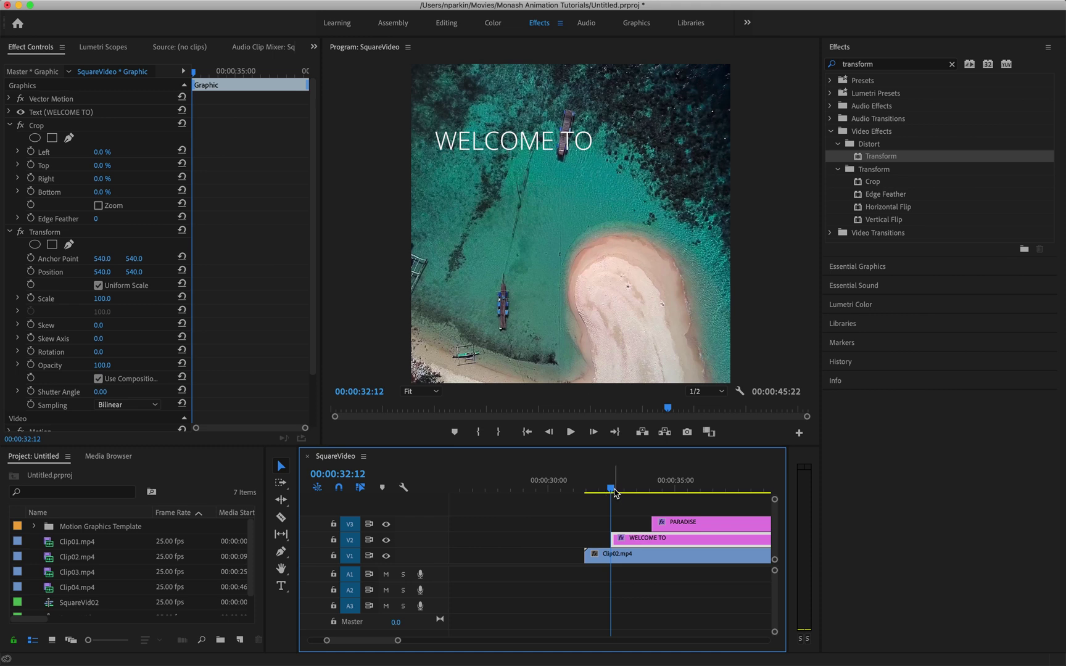
{"action": "left_click_drag", "start_coordinate": [613, 491], "coordinate": [637, 492]}
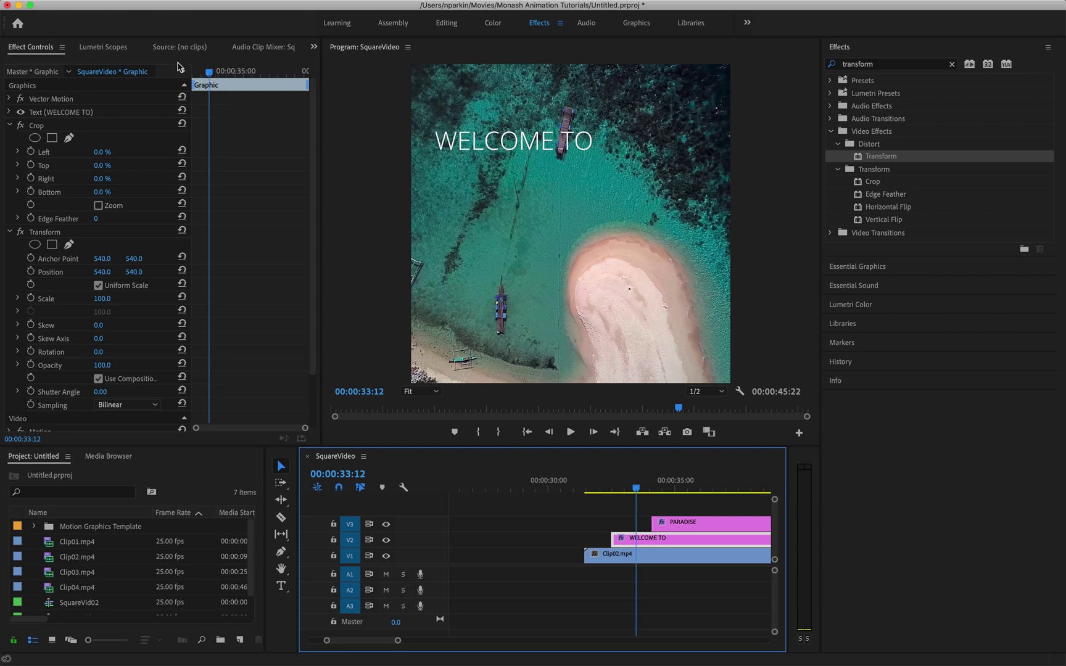
{"action": "left_click_drag", "start_coordinate": [209, 72], "coordinate": [195, 74]}
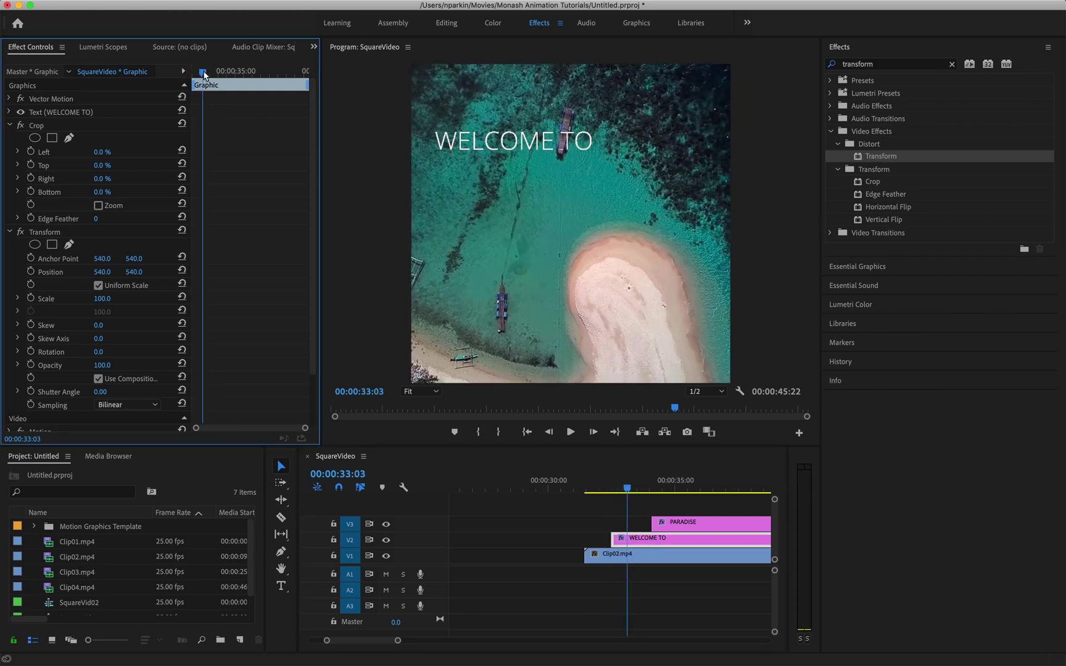
{"action": "left_click_drag", "start_coordinate": [205, 75], "coordinate": [210, 74]}
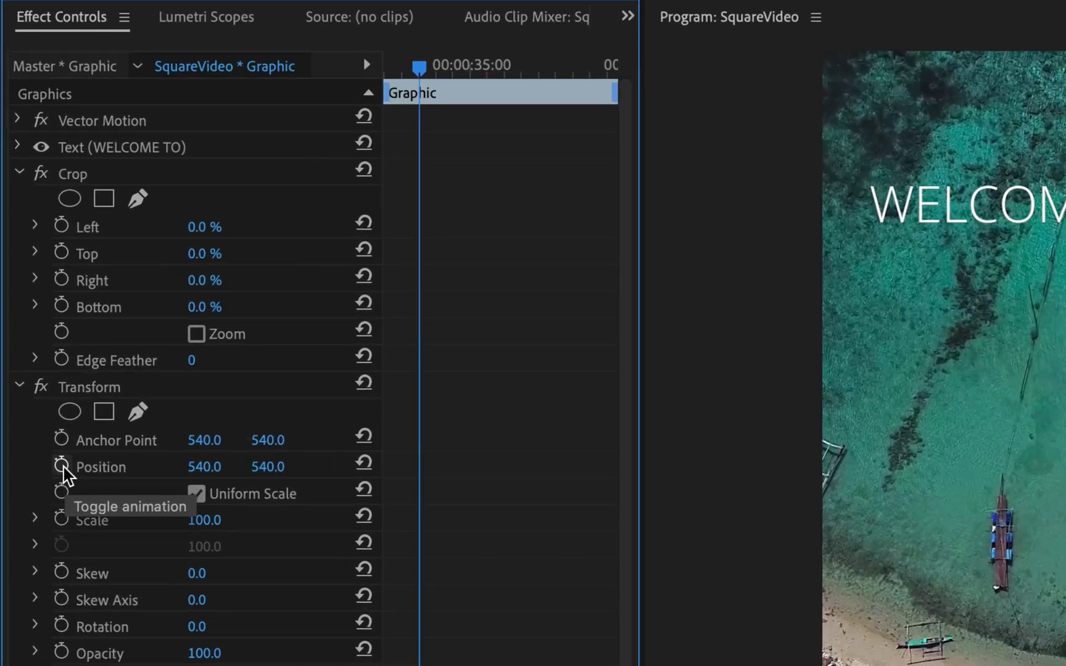
- Add Transform Position keyframes near 00:00:33:13 and at 00:00:32:12, both at 540.0, 540.0
{"action": "left_click", "coordinate": [61, 466]}
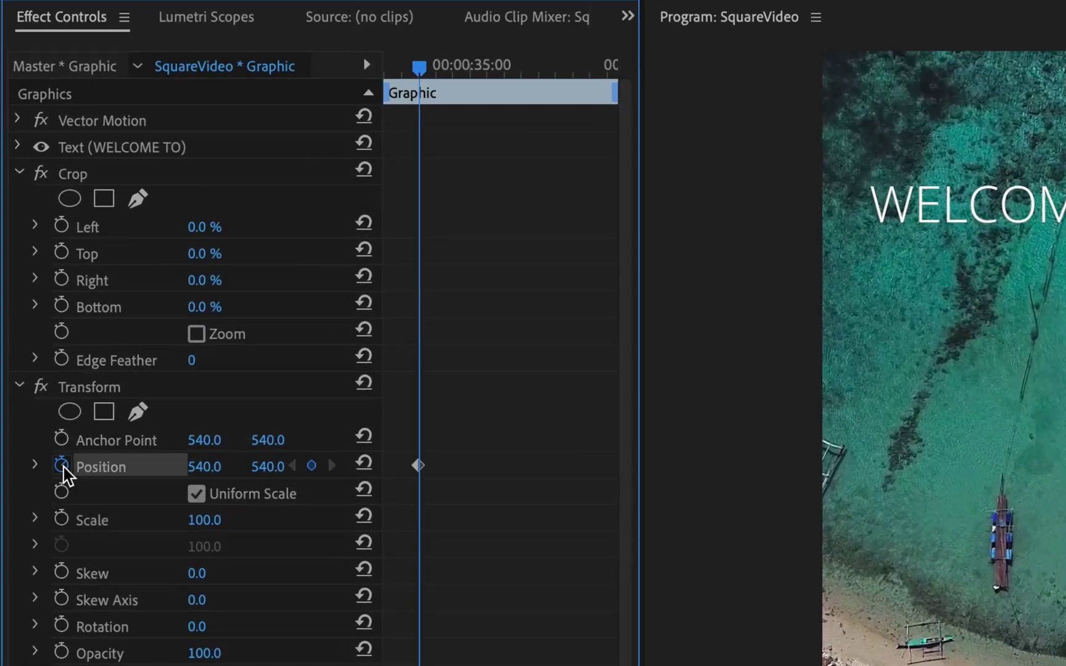
{"action": "left_click", "coordinate": [419, 474]}
{"action": "left_click_drag", "start_coordinate": [420, 66], "coordinate": [365, 65]}
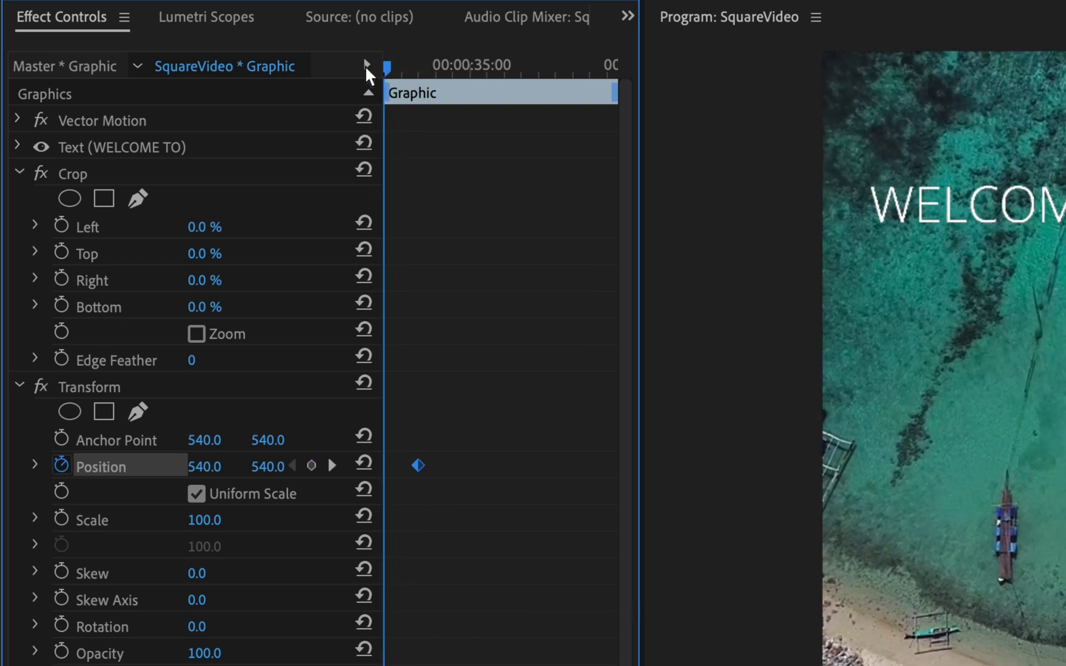
{"action": "left_click", "coordinate": [312, 466]}
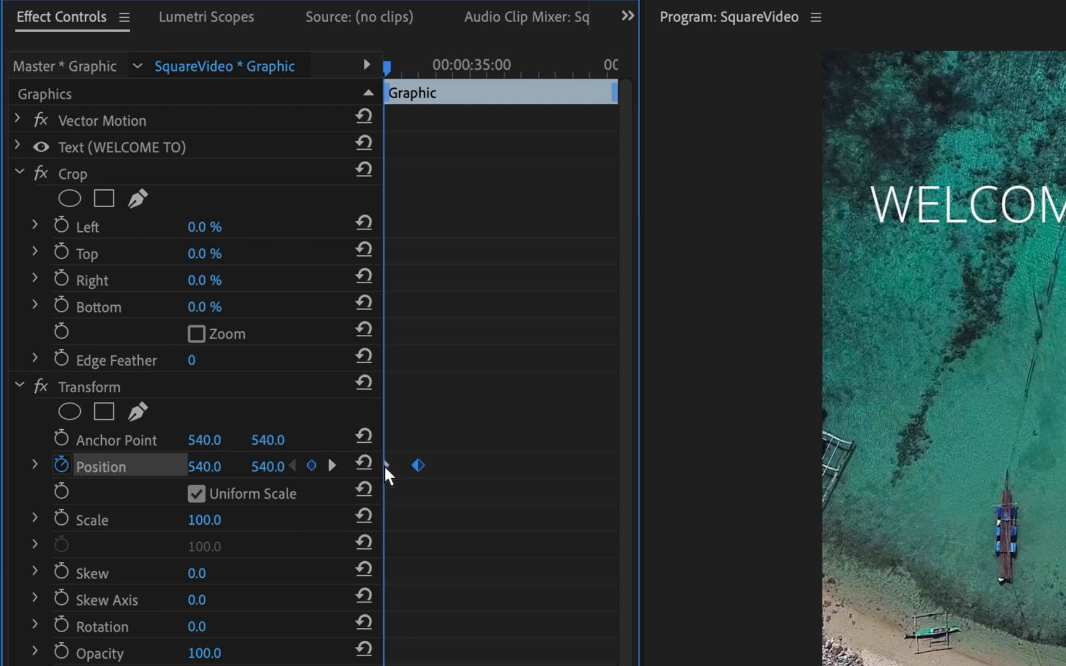
{"action": "left_click", "coordinate": [386, 466]}
{"action": "left_click", "coordinate": [386, 466]}
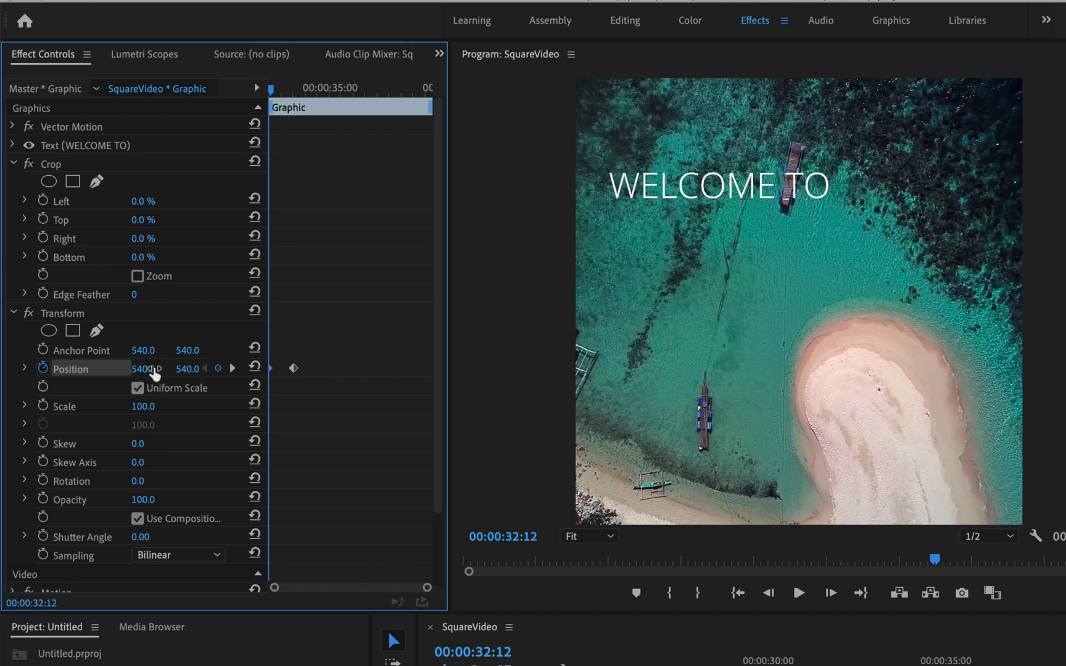
- Set the start keyframe's Position to -87.0, 540.0 and preview the slide-in
{"action": "left_click_drag", "start_coordinate": [143, 368], "coordinate": [37, 369]}
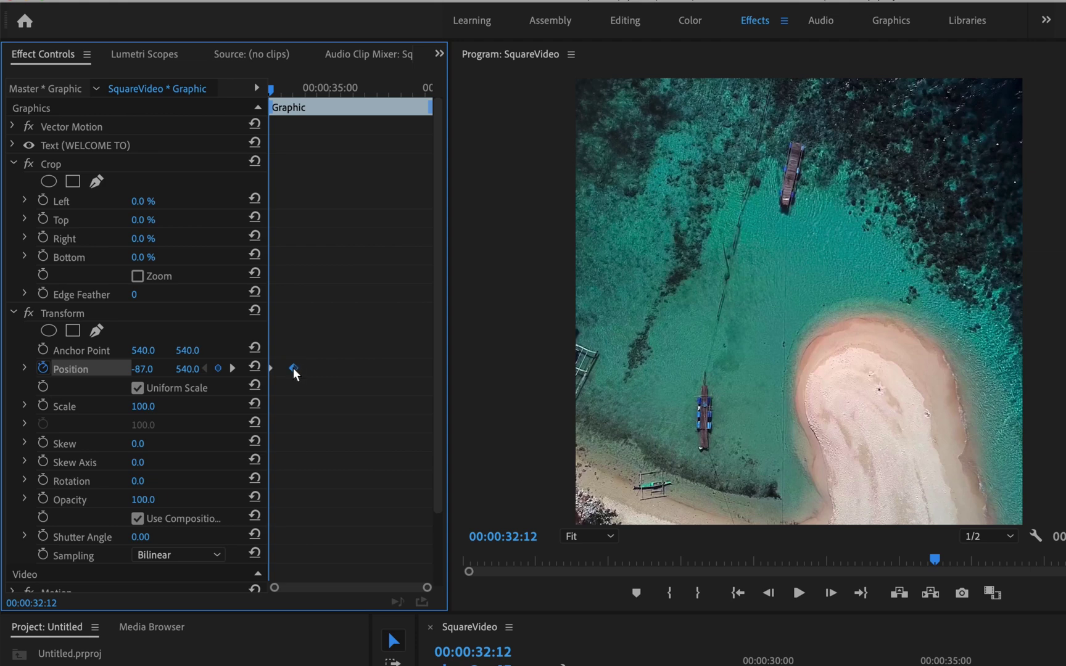
{"action": "left_click_drag", "start_coordinate": [273, 88], "coordinate": [225, 78]}
{"action": "key", "text": "space"}
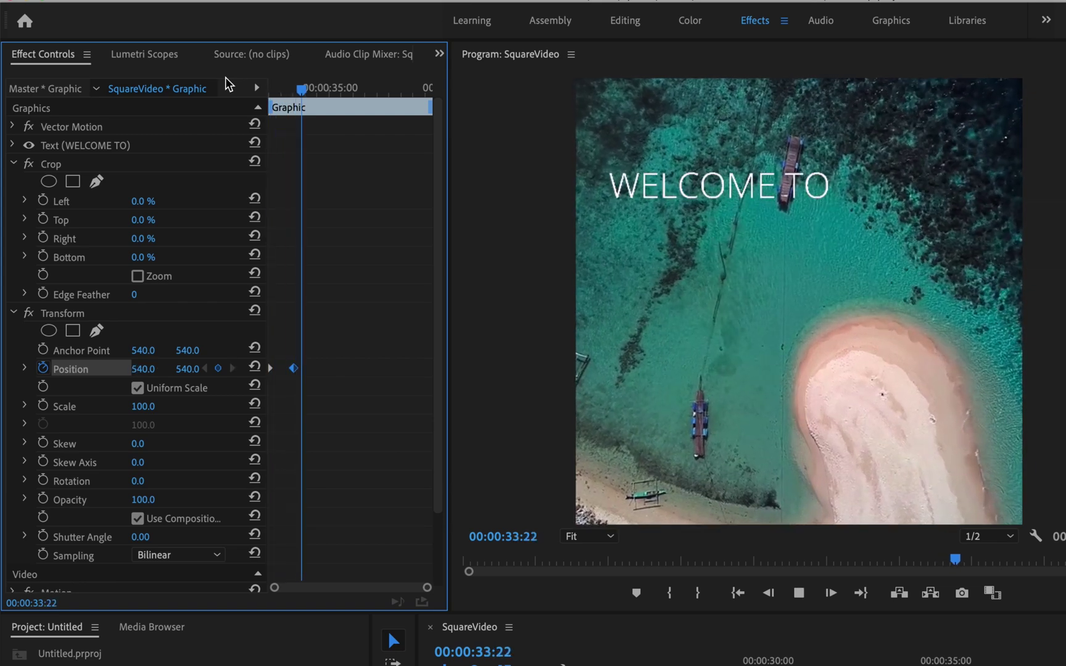
{"action": "key", "text": "space"}
{"action": "left_click_drag", "start_coordinate": [265, 85], "coordinate": [228, 87]}
- Replay the WELCOME TO slide-in from the clip start, then expand Position's velocity graph
{"action": "left_click", "coordinate": [864, 643]}
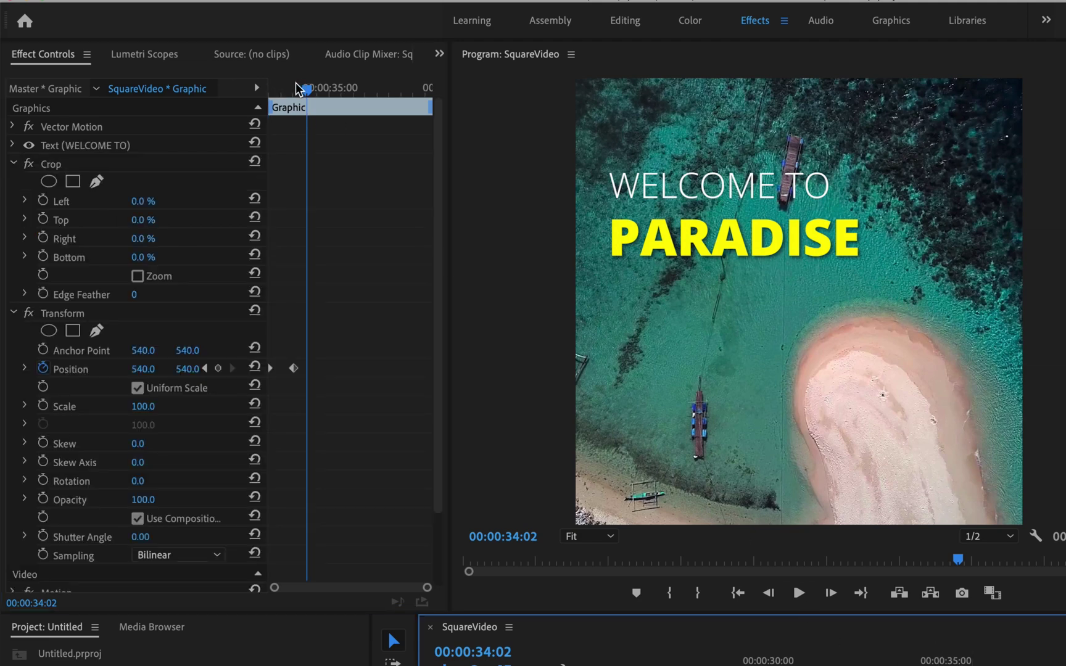
{"action": "left_click_drag", "start_coordinate": [296, 87], "coordinate": [222, 97]}
{"action": "key", "text": "space"}
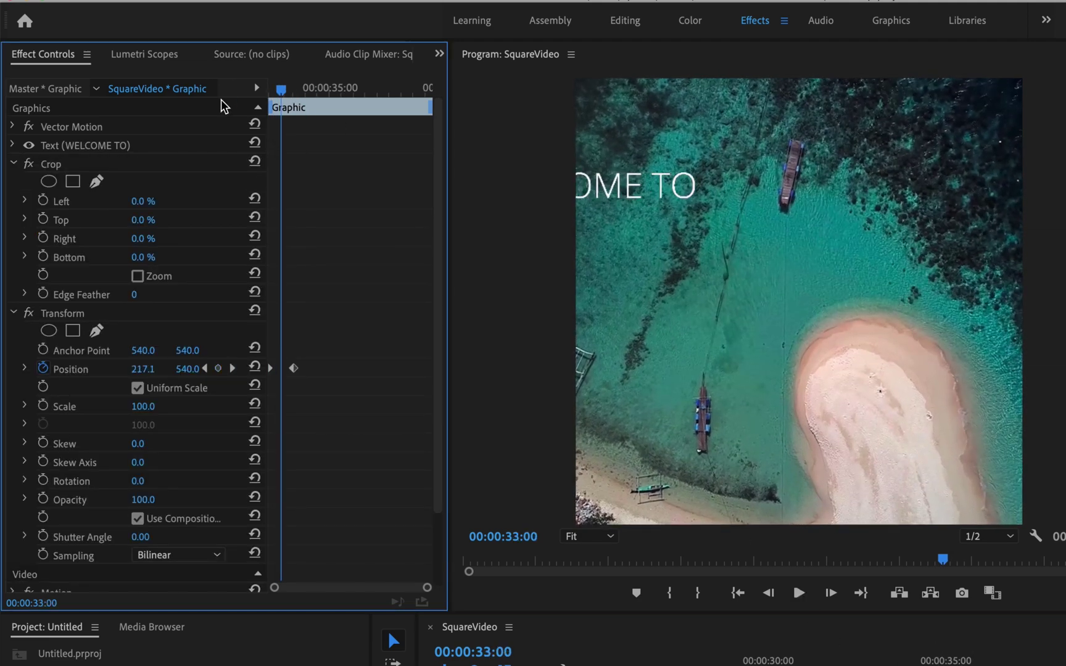
{"action": "left_click_drag", "start_coordinate": [291, 107], "coordinate": [219, 101]}
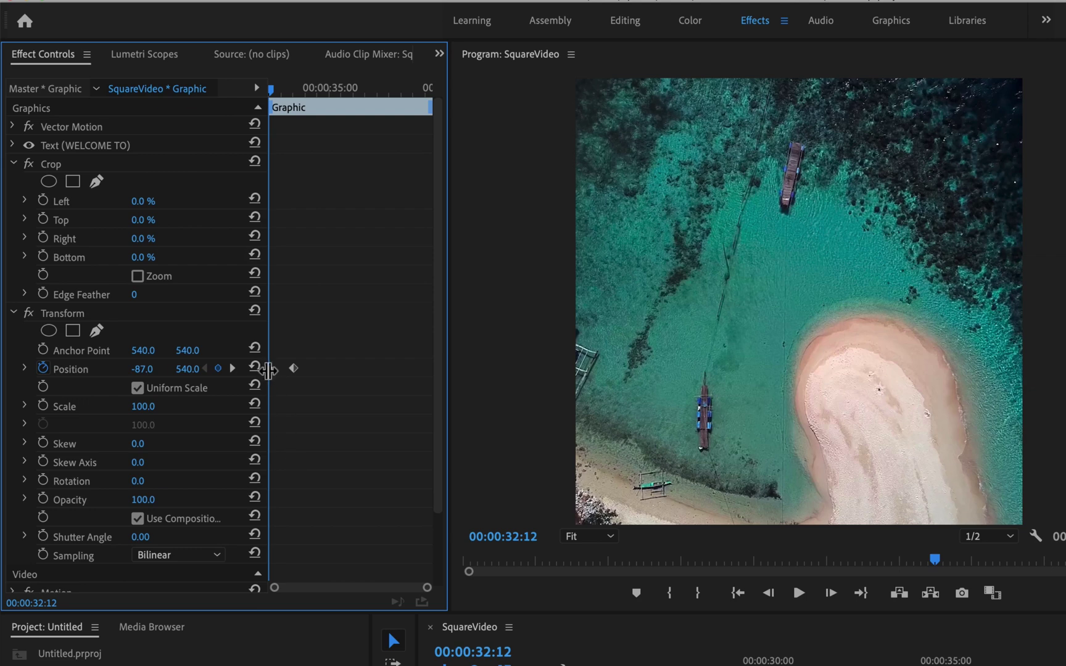
{"action": "key", "text": "space"}
{"action": "key", "text": "space"}
{"action": "left_click_drag", "start_coordinate": [286, 89], "coordinate": [247, 97]}
{"action": "left_click", "coordinate": [272, 91]}
{"action": "key", "text": "space"}
{"action": "left_click_drag", "start_coordinate": [276, 92], "coordinate": [247, 93]}
{"action": "key", "text": "space"}
{"action": "left_click", "coordinate": [25, 369]}
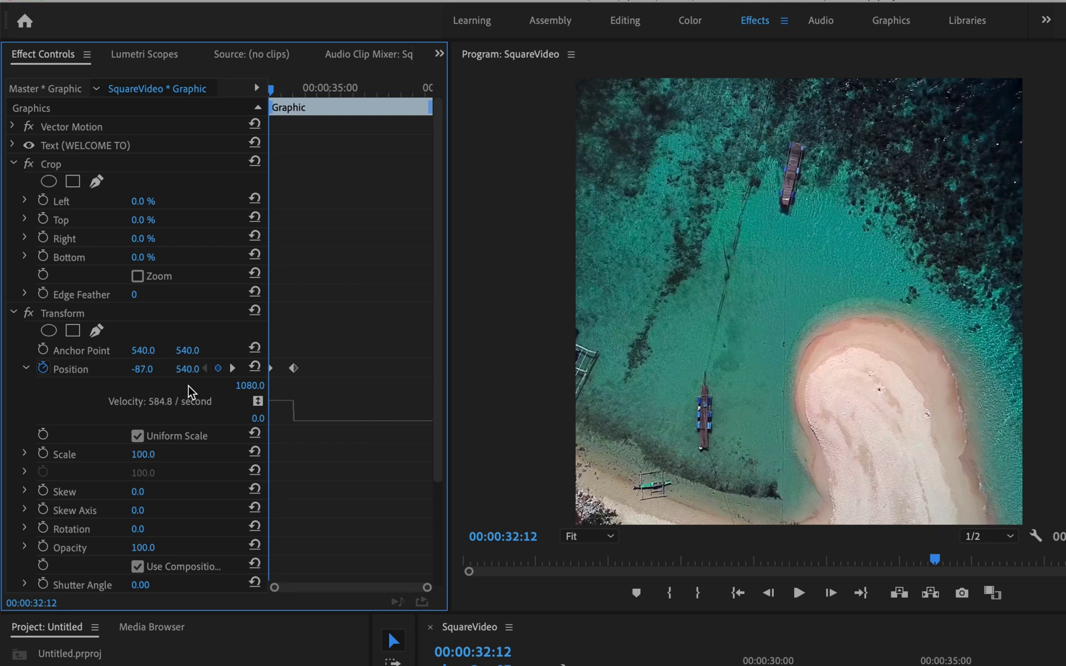
- Apply Ease In temporal interpolation to the final Position keyframe and preview it
{"action": "right_click", "coordinate": [297, 376]}
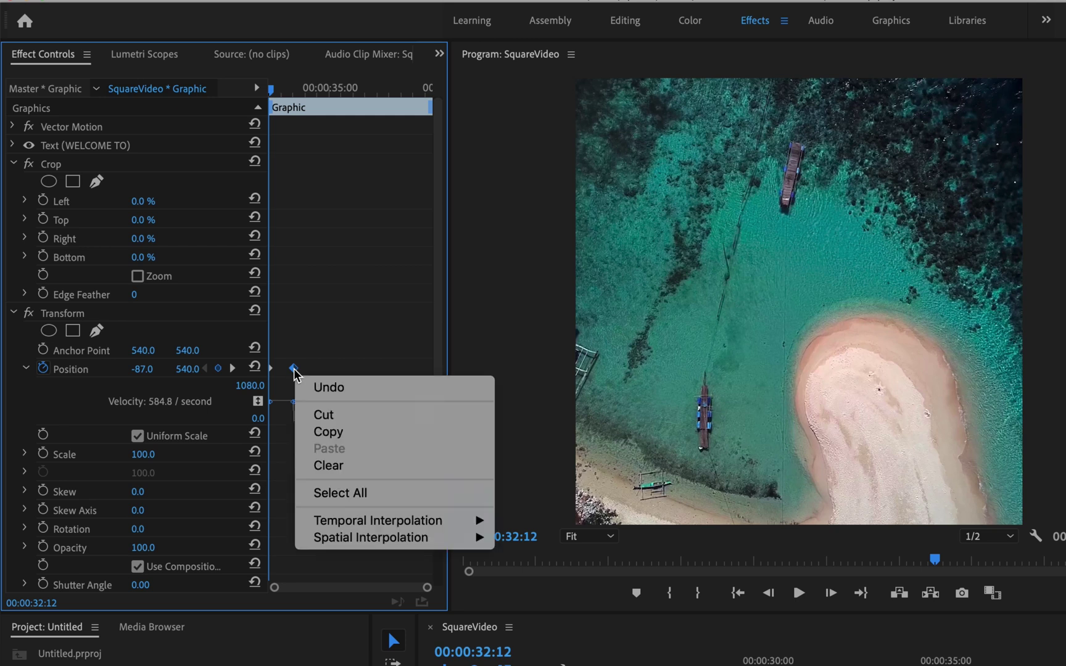
{"action": "mouse_move", "coordinate": [314, 521]}
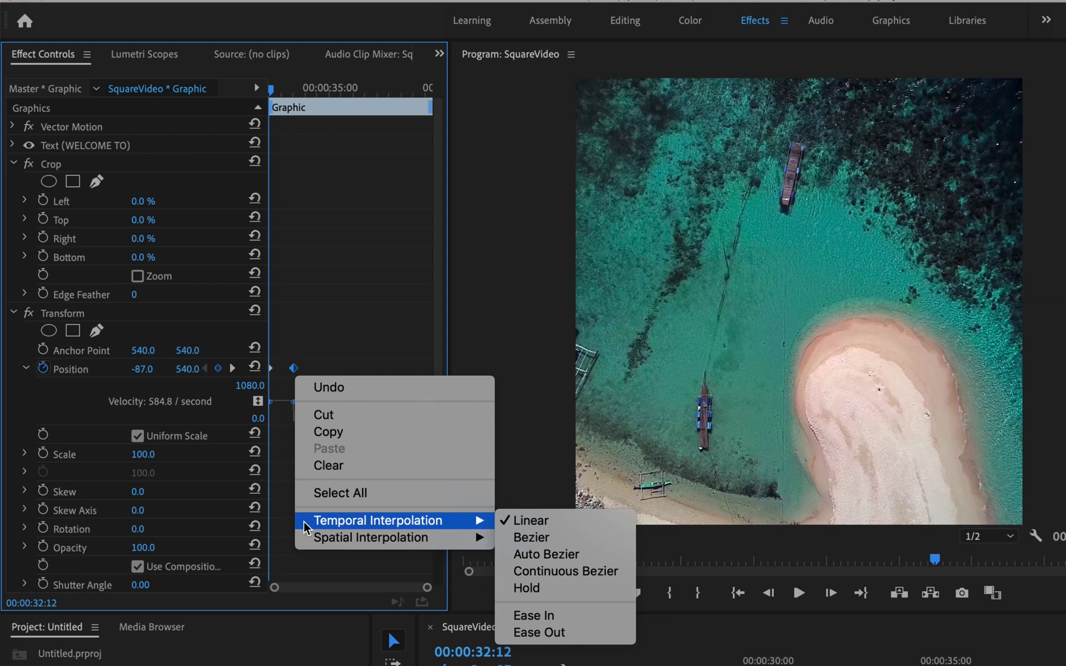
{"action": "left_click", "coordinate": [526, 618]}
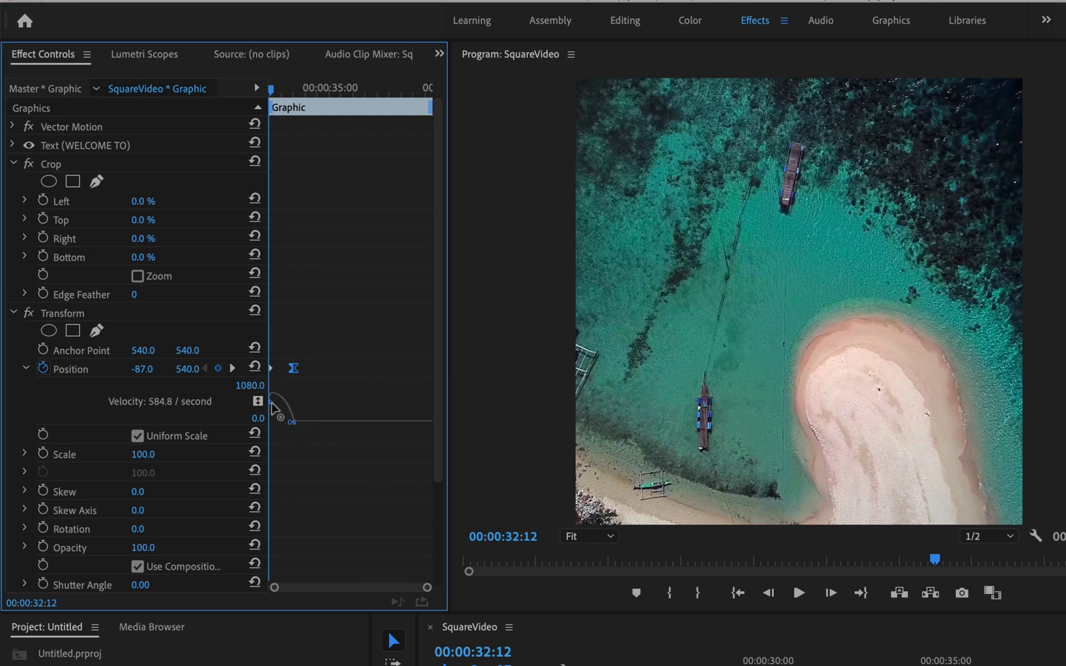
{"action": "key", "text": "space"}
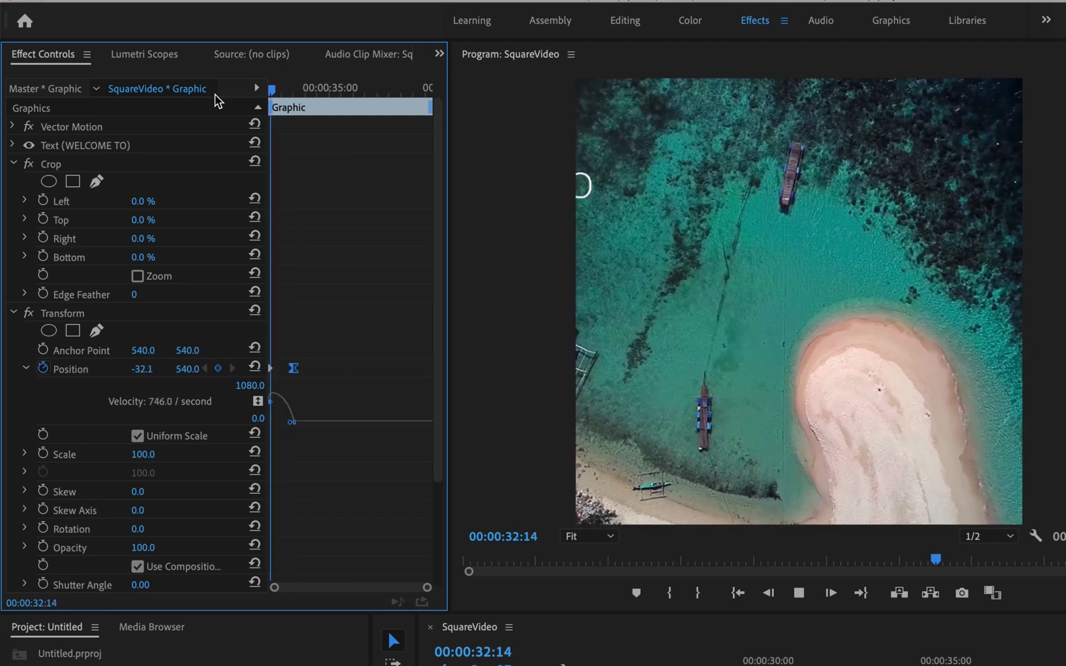
{"action": "key", "text": "space"}
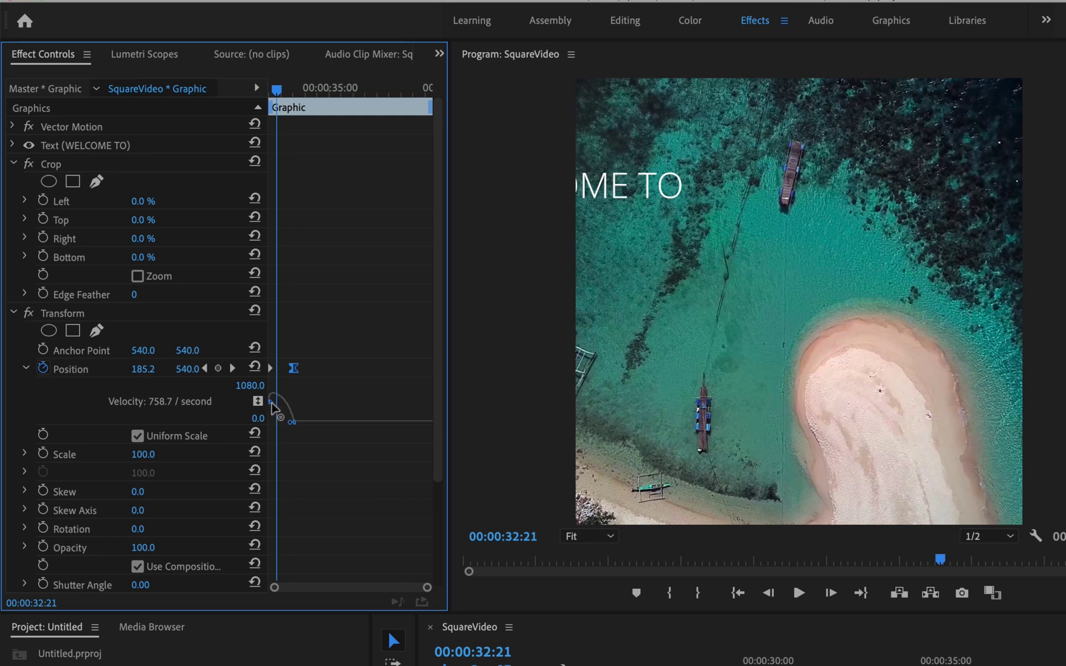
- Raise the velocity handle so the slide-in starts at 3407.5 per second, and replay it
{"action": "left_click", "coordinate": [273, 408]}
{"action": "left_click_drag", "start_coordinate": [274, 408], "coordinate": [279, 304]}
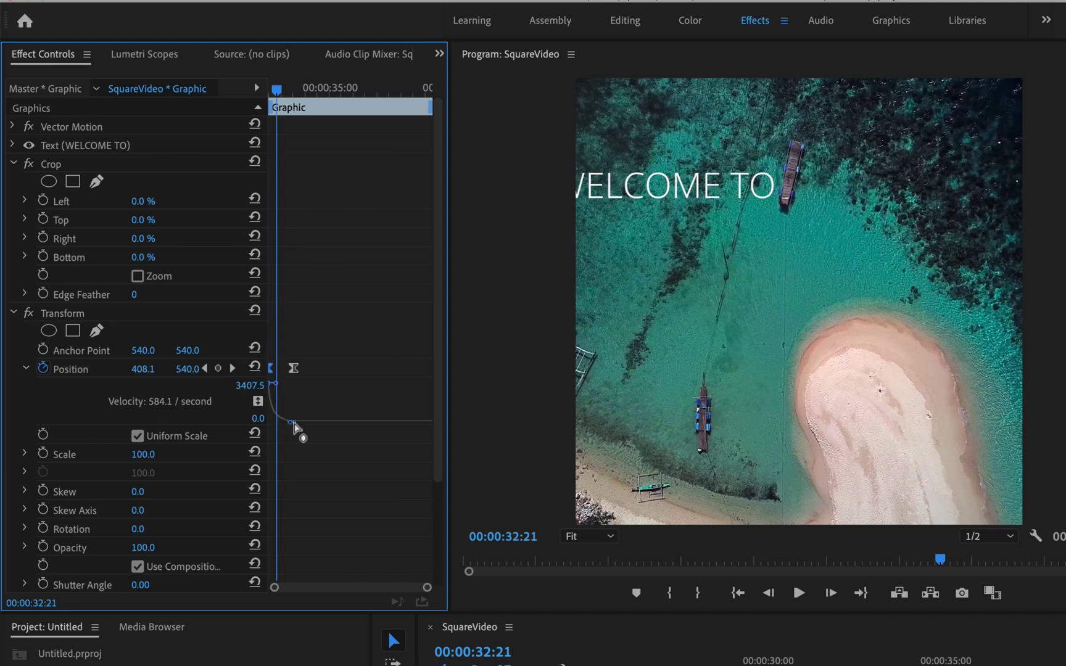
{"action": "left_click_drag", "start_coordinate": [276, 86], "coordinate": [172, 86]}
{"action": "key", "text": "space"}
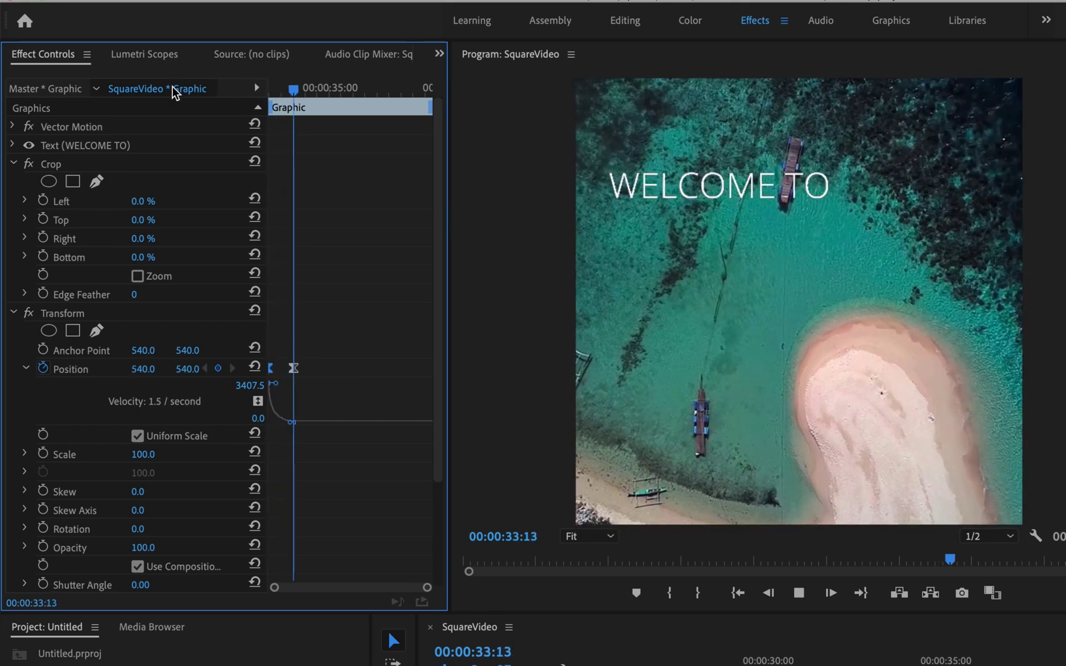
{"action": "key", "text": "space"}
{"action": "left_click_drag", "start_coordinate": [297, 89], "coordinate": [203, 88]}
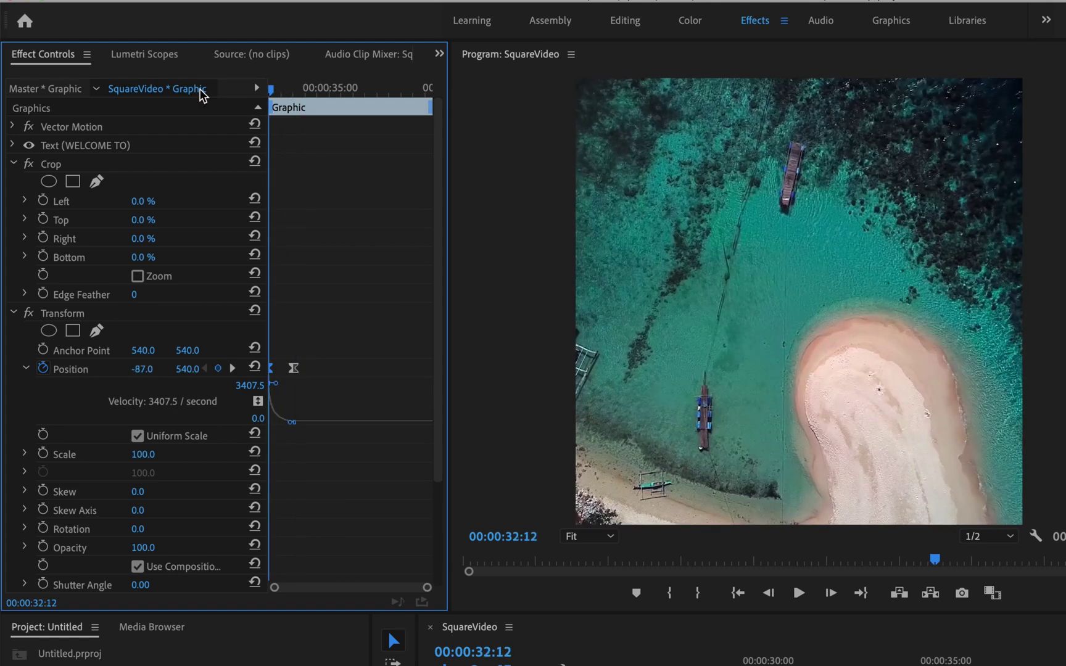
{"action": "key", "text": "space"}
{"action": "key", "text": "space"}
{"action": "left_click_drag", "start_coordinate": [280, 88], "coordinate": [212, 83]}
{"action": "key", "text": "space"}
{"action": "left_click_drag", "start_coordinate": [304, 89], "coordinate": [243, 89]}
{"action": "key", "text": "space"}
- Save the project, scrub to 00:00:33:12, and try adjusting the Crop Left value
{"action": "left_click_drag", "start_coordinate": [283, 87], "coordinate": [241, 92]}
{"action": "key", "text": "space"}
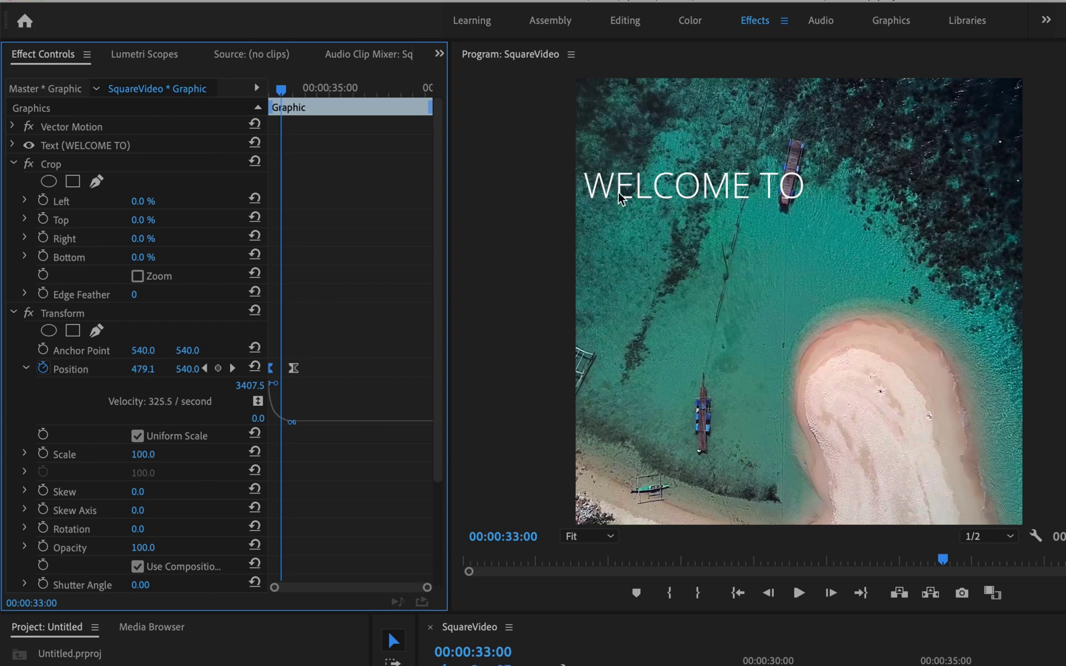
{"action": "key", "text": "ctrl+s"}
{"action": "left_click_drag", "start_coordinate": [281, 87], "coordinate": [292, 86]}
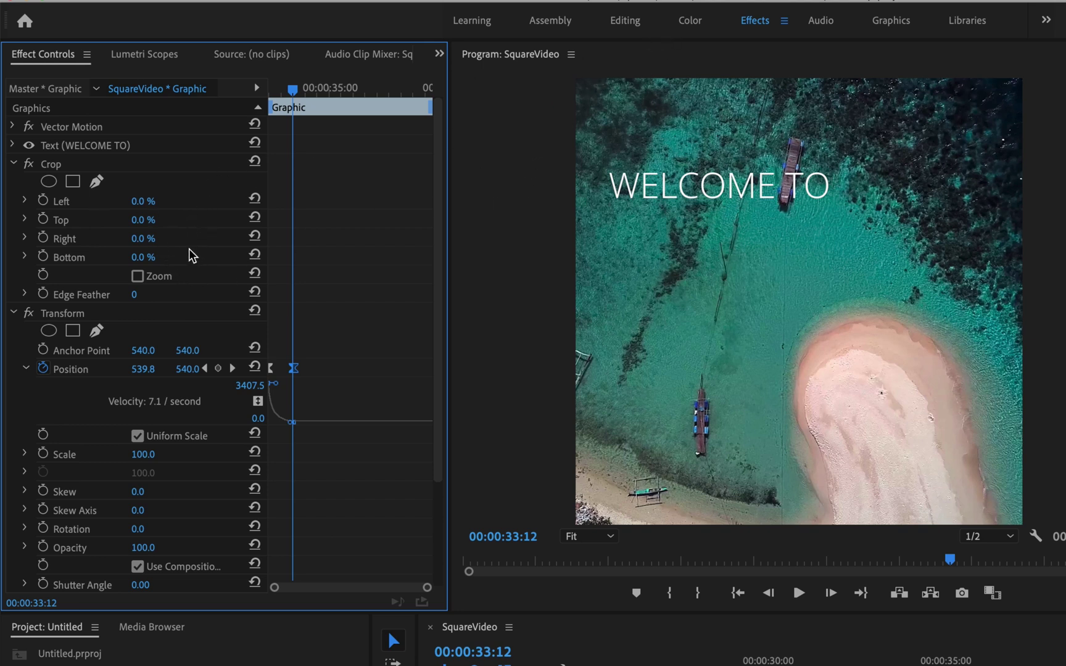
{"action": "left_click", "coordinate": [599, 168]}
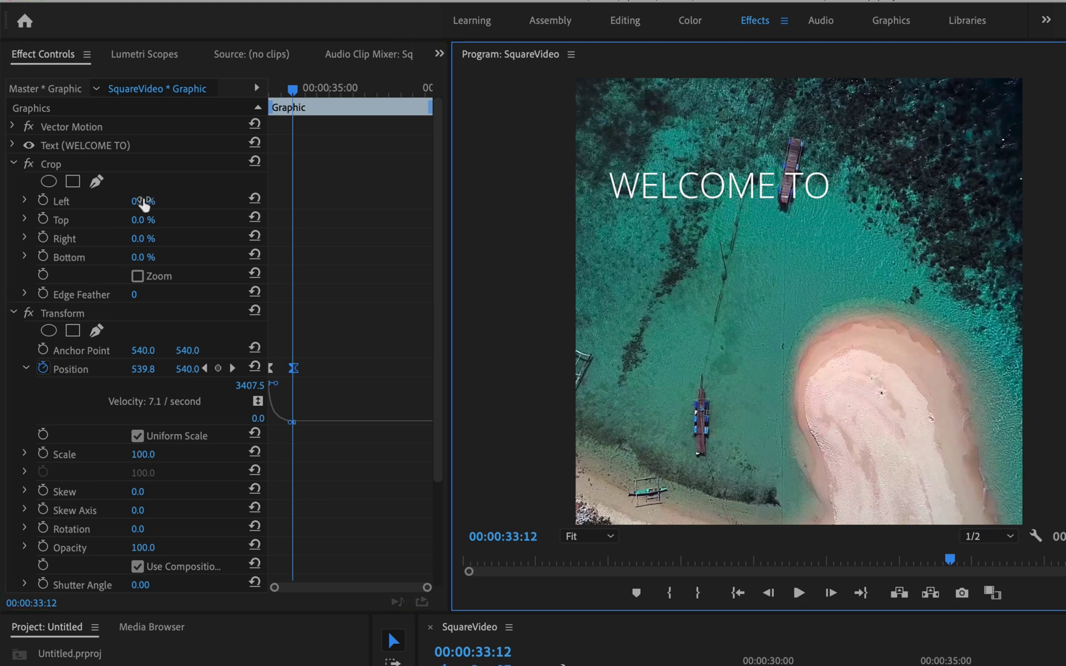
{"action": "mouse_move", "coordinate": [142, 205]}
{"action": "left_mouse_down"}
{"action": "mouse_move", "coordinate": [181, 205]}
{"action": "mouse_move", "coordinate": [139, 207]}
{"action": "left_mouse_up"}
- Reorder Crop above Text (WELCOME TO) in Effect Controls and scrub Left to 7.0%
{"action": "left_click", "coordinate": [49, 163]}
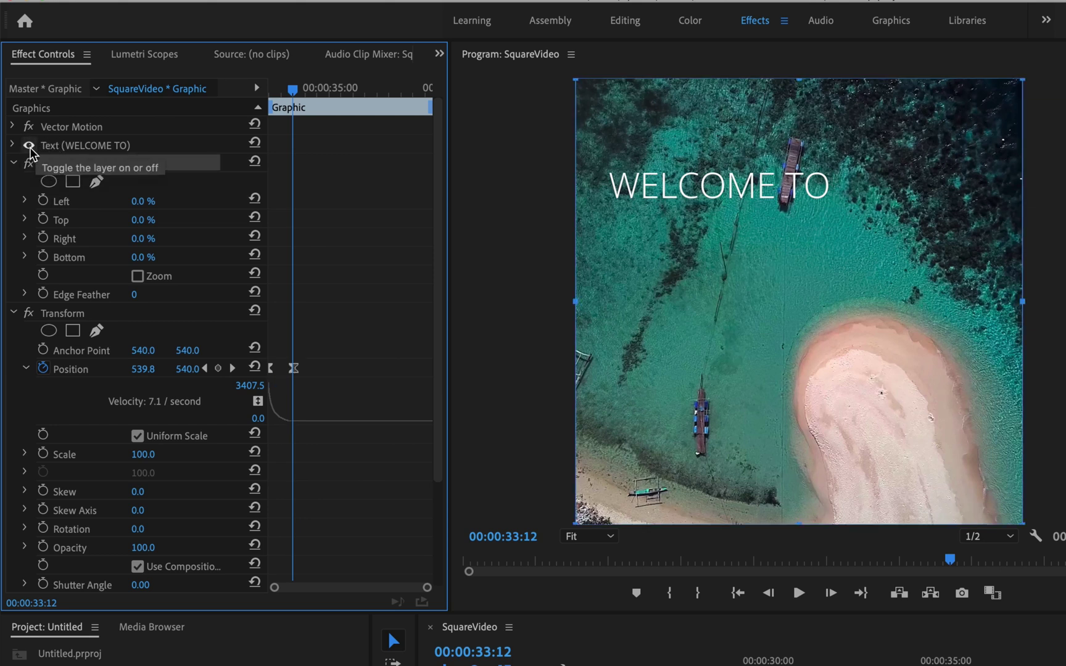
{"action": "left_click_drag", "start_coordinate": [49, 164], "coordinate": [52, 147]}
{"action": "left_click", "coordinate": [52, 146]}
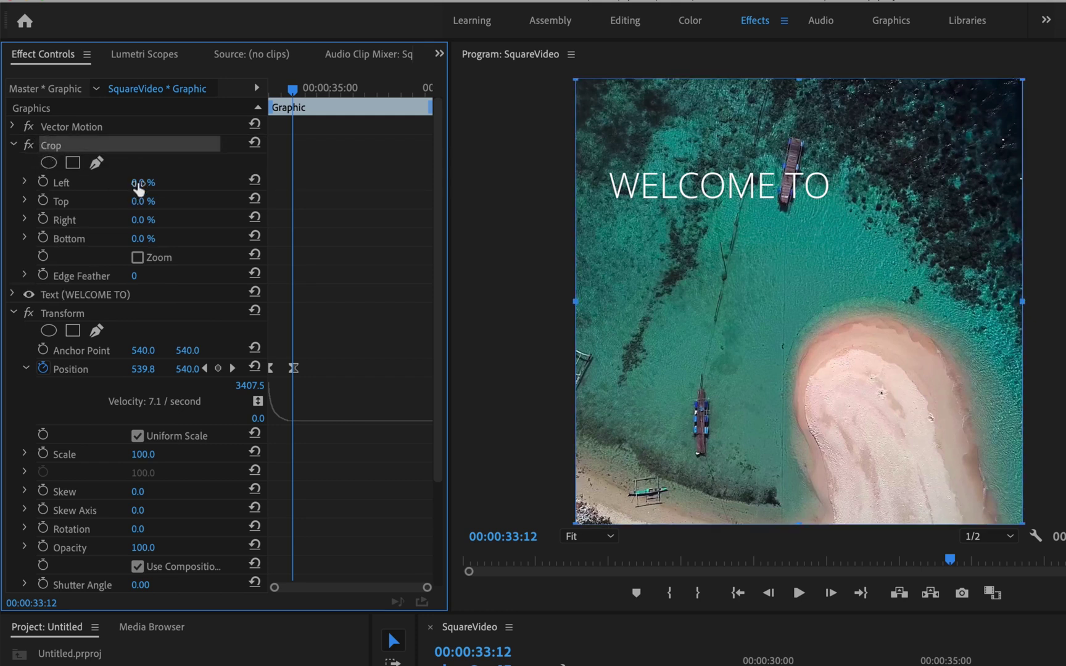
{"action": "left_click_drag", "start_coordinate": [576, 302], "coordinate": [607, 302]}
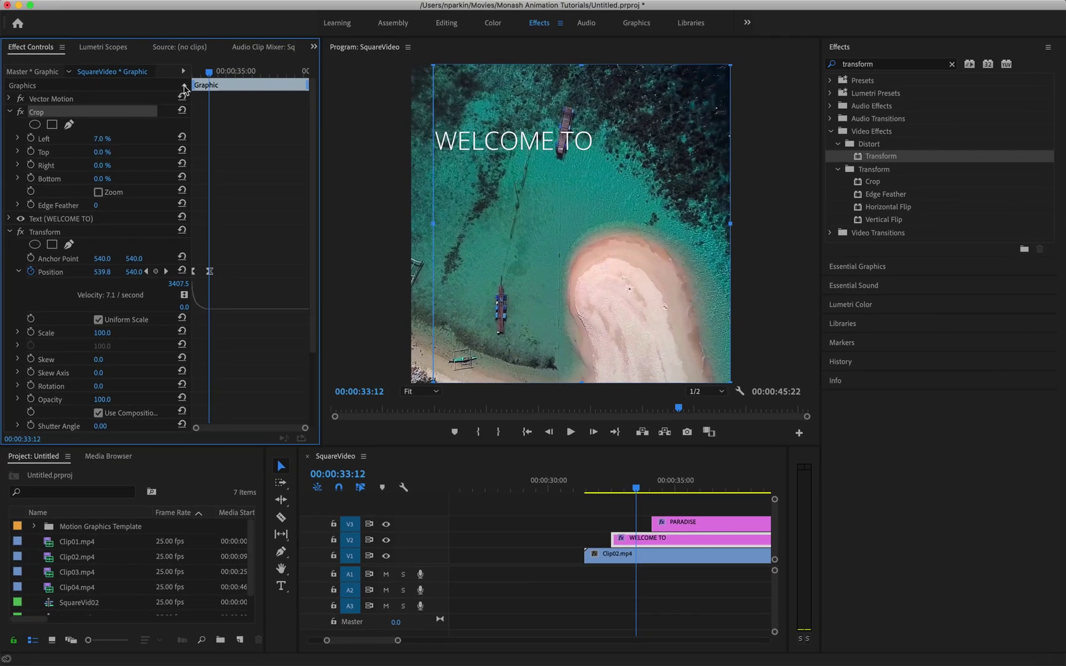
{"action": "key", "text": "Up"}
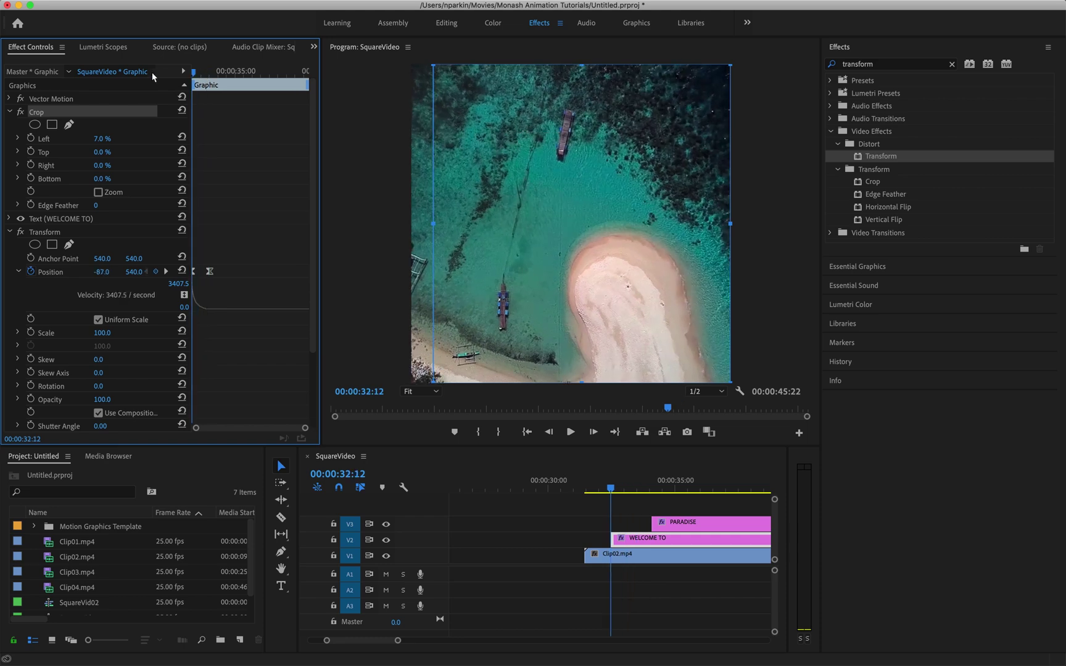
{"action": "left_click", "coordinate": [551, 539]}
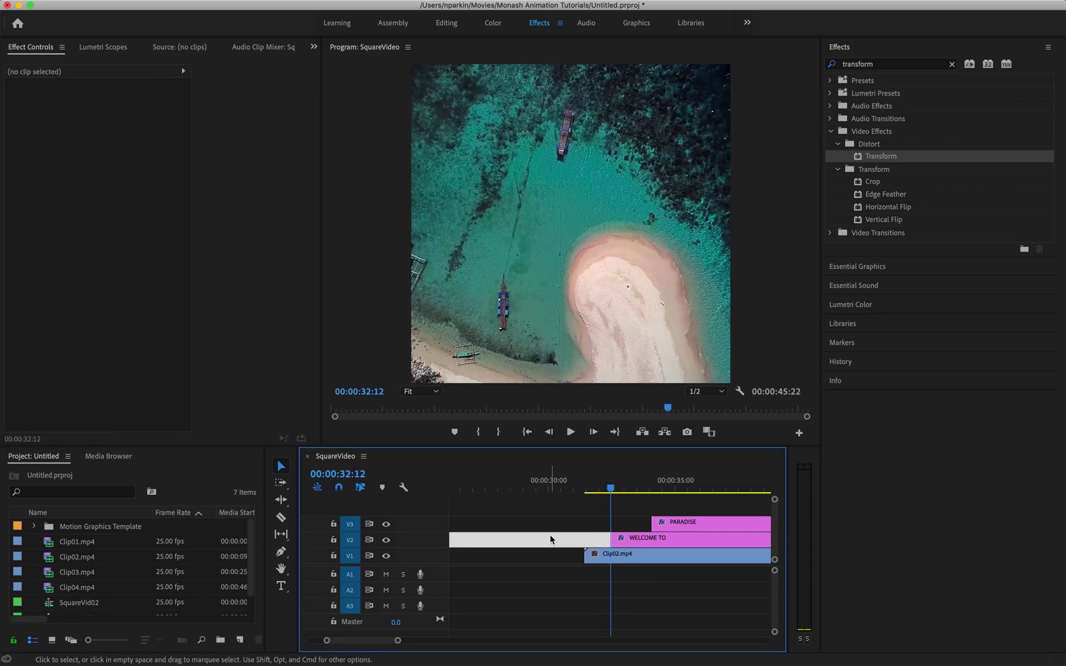
{"action": "key", "text": "space"}
{"action": "left_click", "coordinate": [629, 539]}
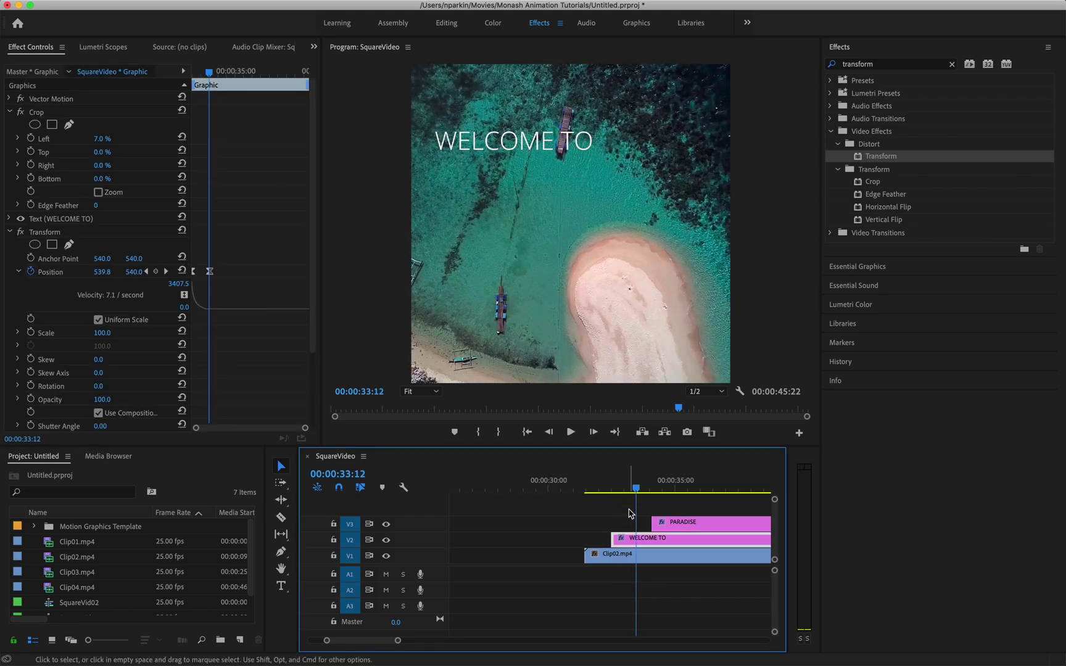
{"action": "left_click", "coordinate": [605, 488]}
{"action": "key", "text": "space"}
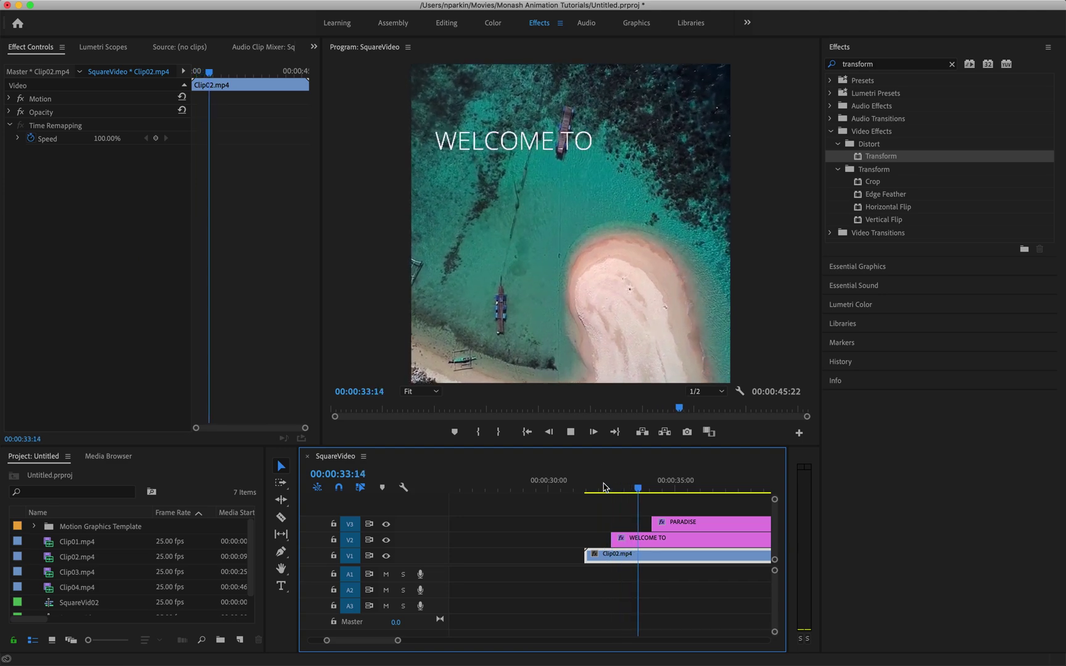
{"action": "left_click", "coordinate": [603, 488]}
{"action": "key", "text": "space"}
{"action": "left_click", "coordinate": [604, 488]}
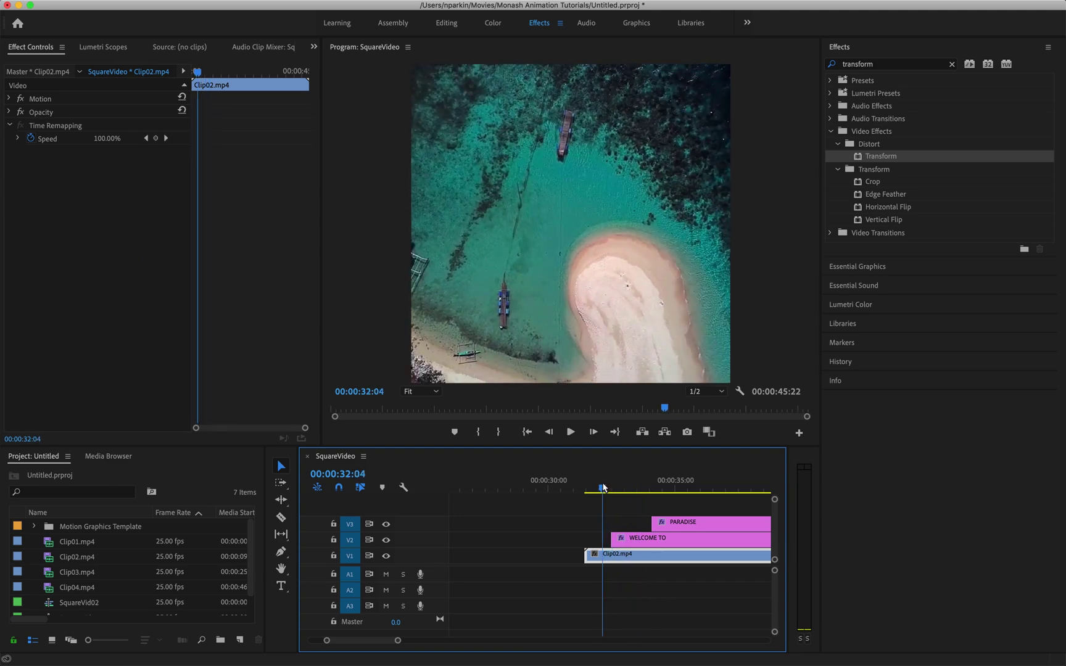
{"action": "key", "text": "space"}
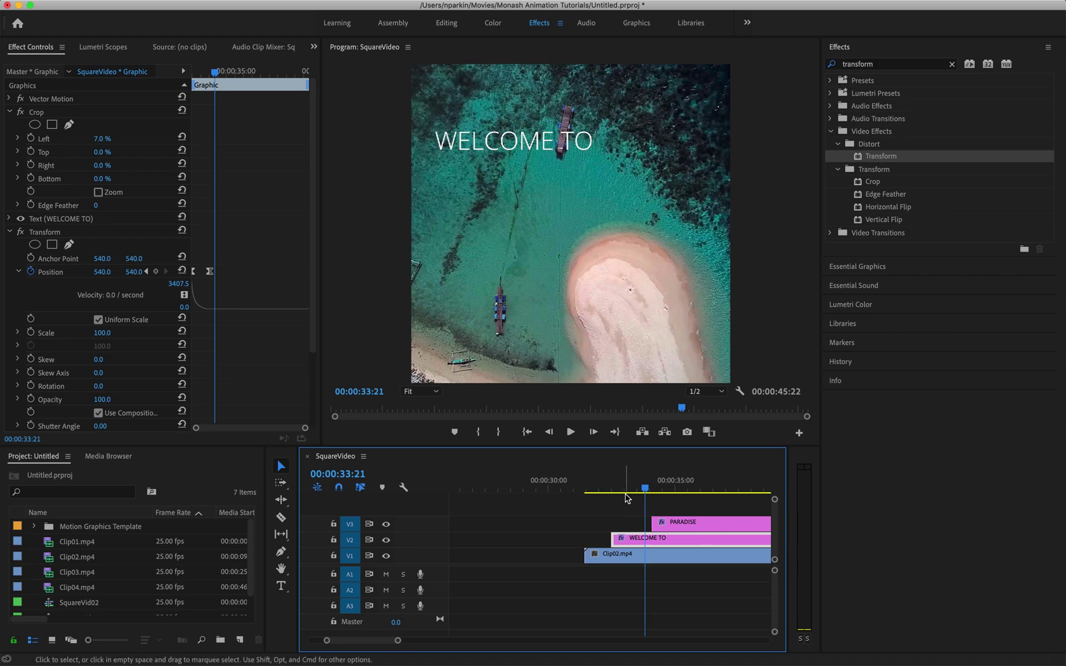
{"action": "left_click", "coordinate": [628, 488]}
{"action": "left_click", "coordinate": [641, 487]}
{"action": "left_click", "coordinate": [640, 481]}
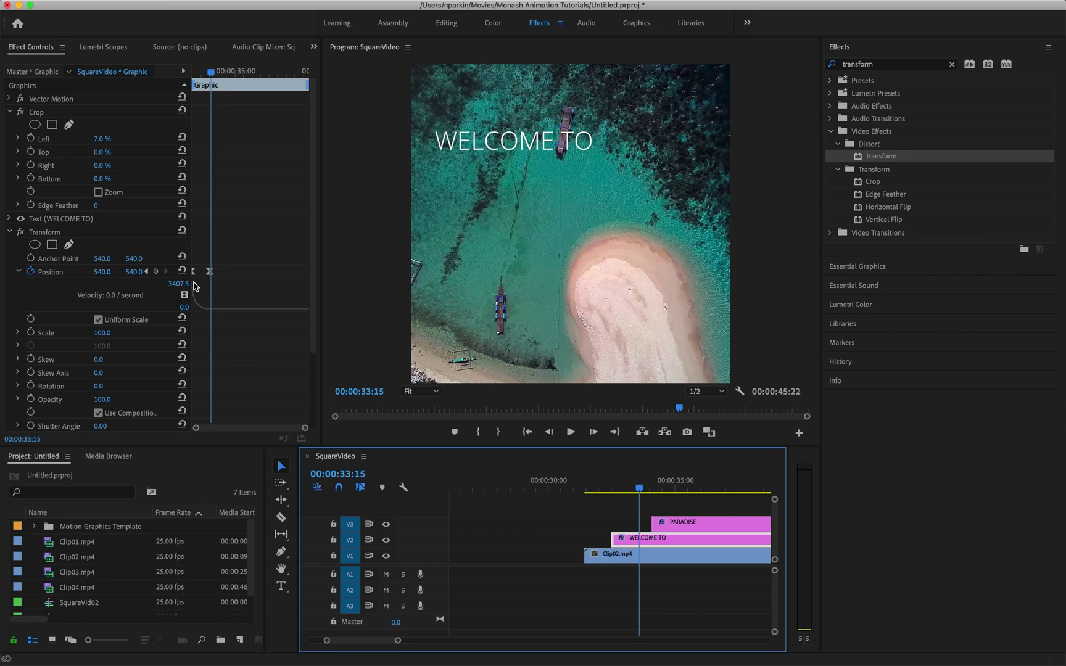
- Drag the final Position keyframe back to about 33:09 and replay the quicker slide-in
{"action": "left_click", "coordinate": [209, 273]}
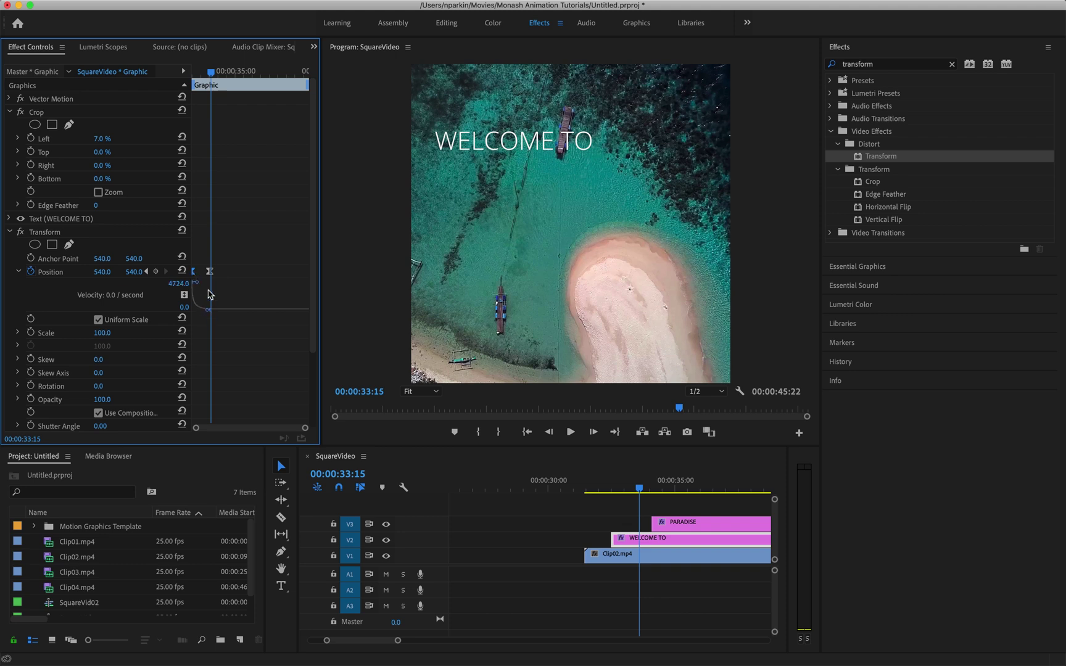
{"action": "left_click_drag", "start_coordinate": [210, 273], "coordinate": [206, 272]}
{"action": "left_click", "coordinate": [608, 489]}
{"action": "key", "text": "space"}
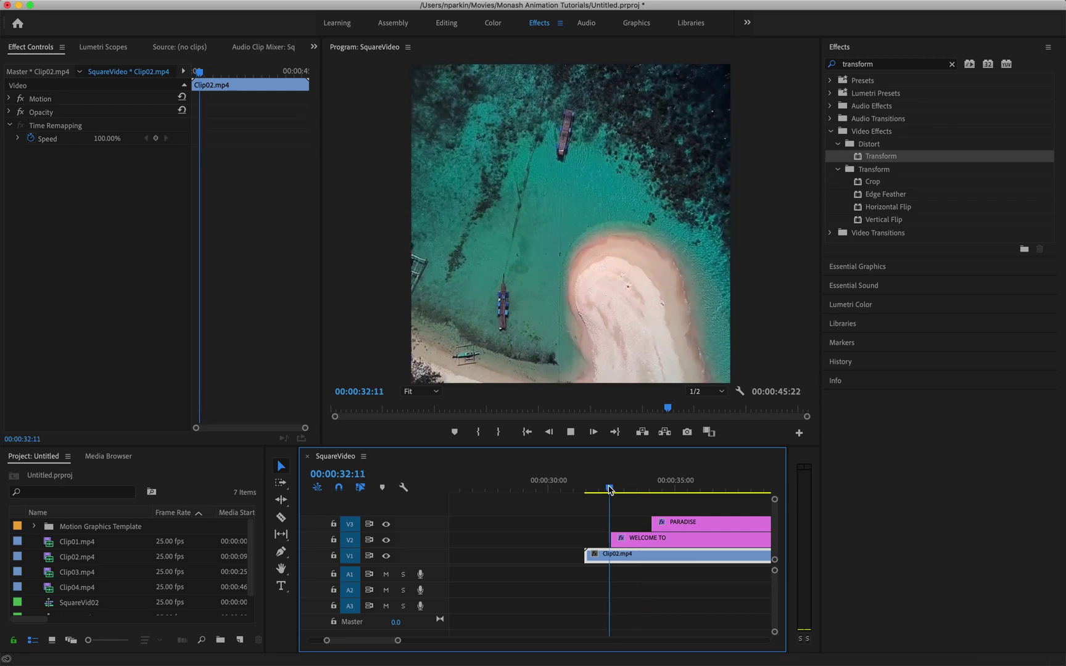
{"action": "key", "text": "space"}
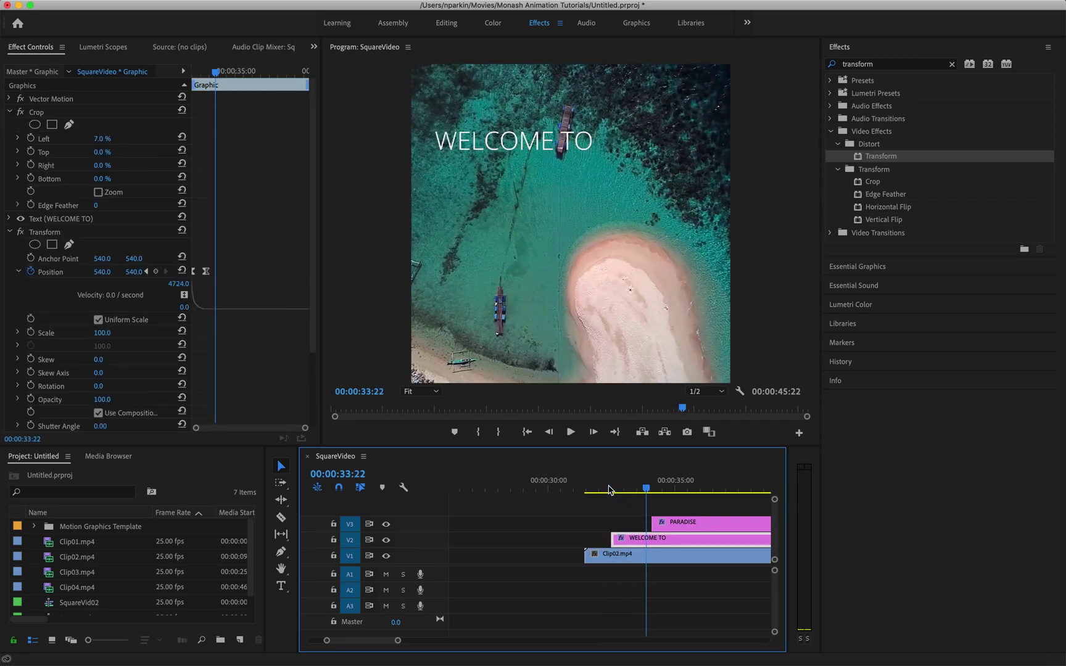
{"action": "key", "text": "space"}
{"action": "left_click", "coordinate": [644, 490]}
- Apply the Crop effect to the PARADISE title clip
{"action": "left_click", "coordinate": [671, 522]}
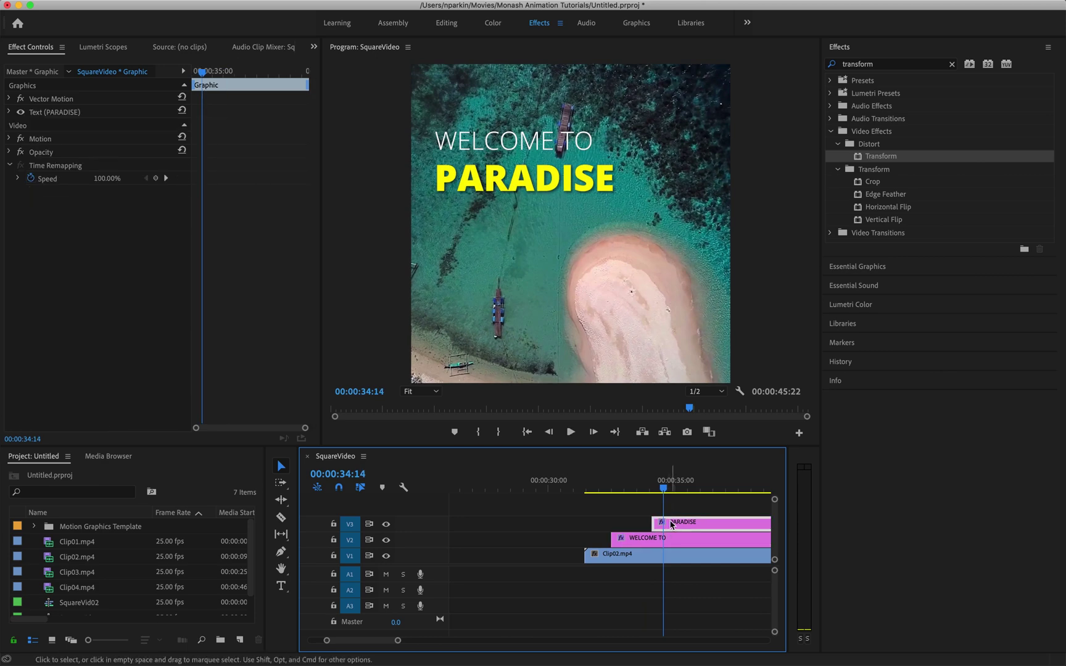
{"action": "left_click", "coordinate": [675, 517]}
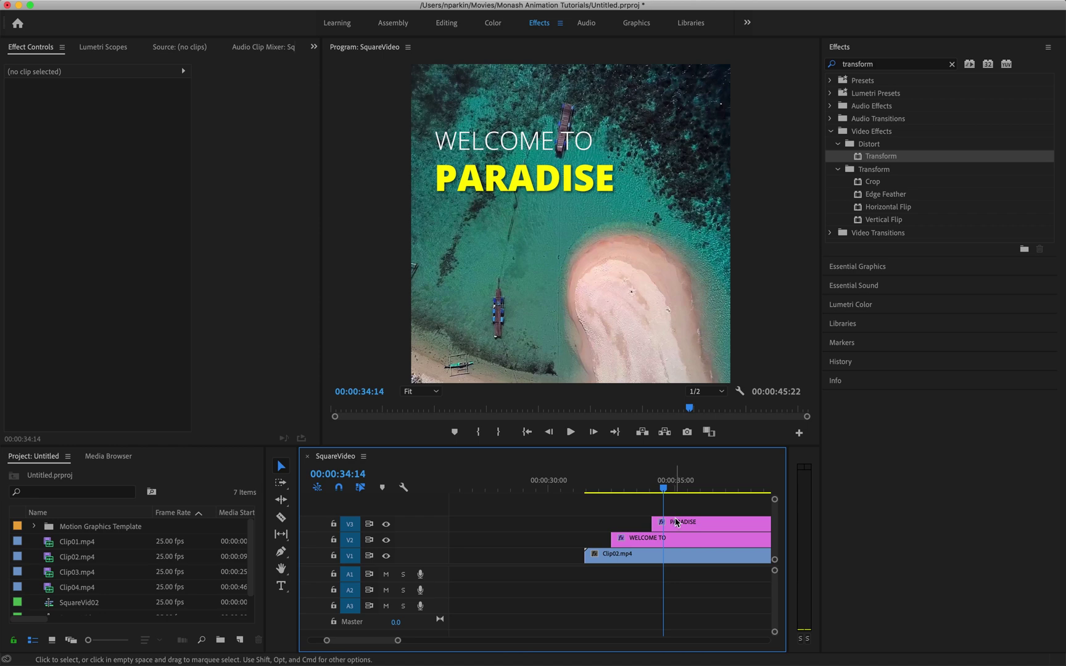
{"action": "left_click", "coordinate": [676, 522]}
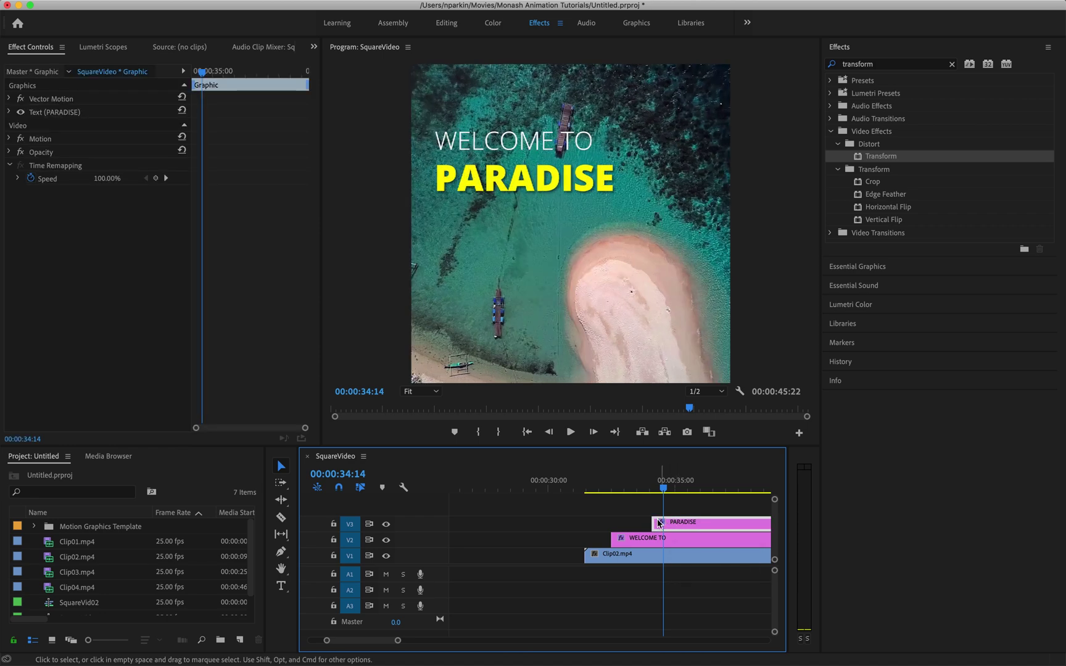
{"action": "left_click", "coordinate": [917, 64]}
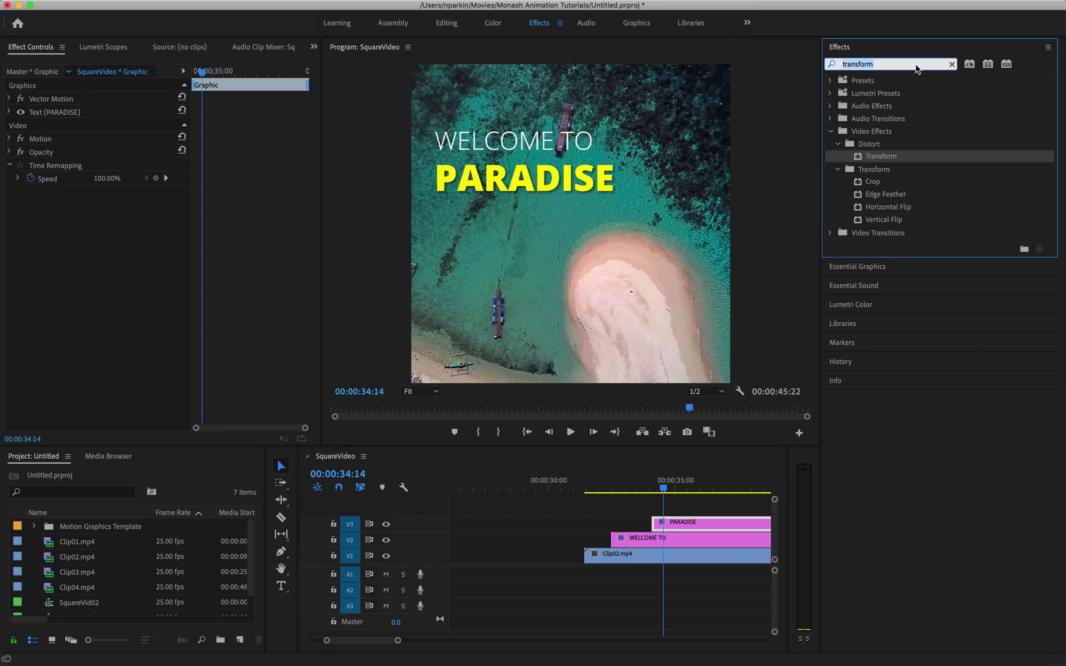
{"action": "type", "text": "crop"}
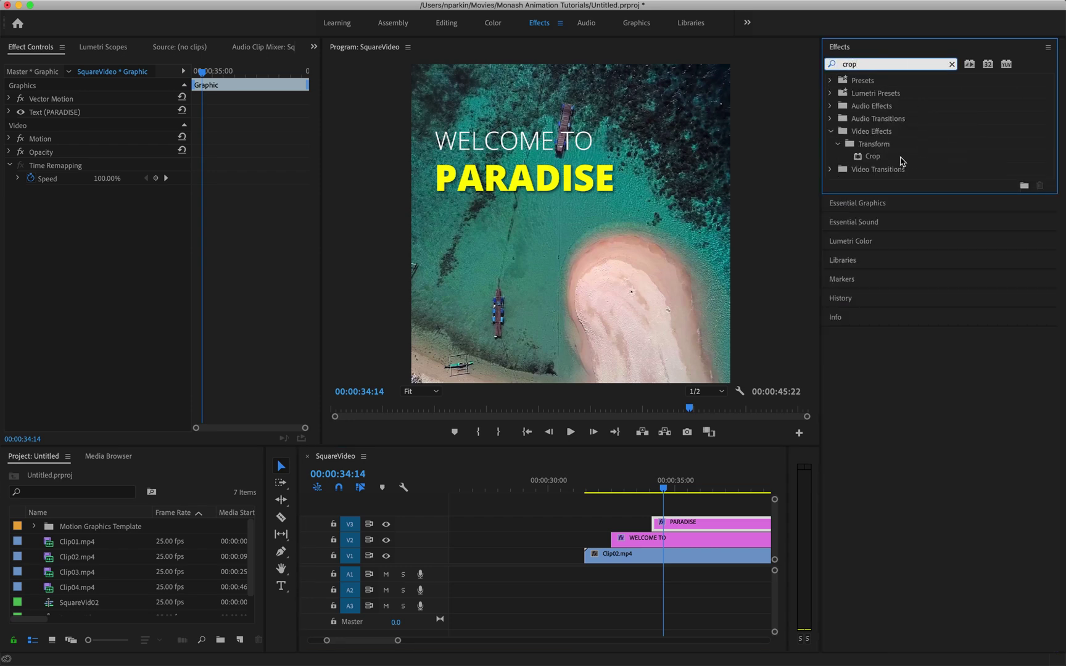
{"action": "left_click_drag", "start_coordinate": [901, 160], "coordinate": [145, 216]}
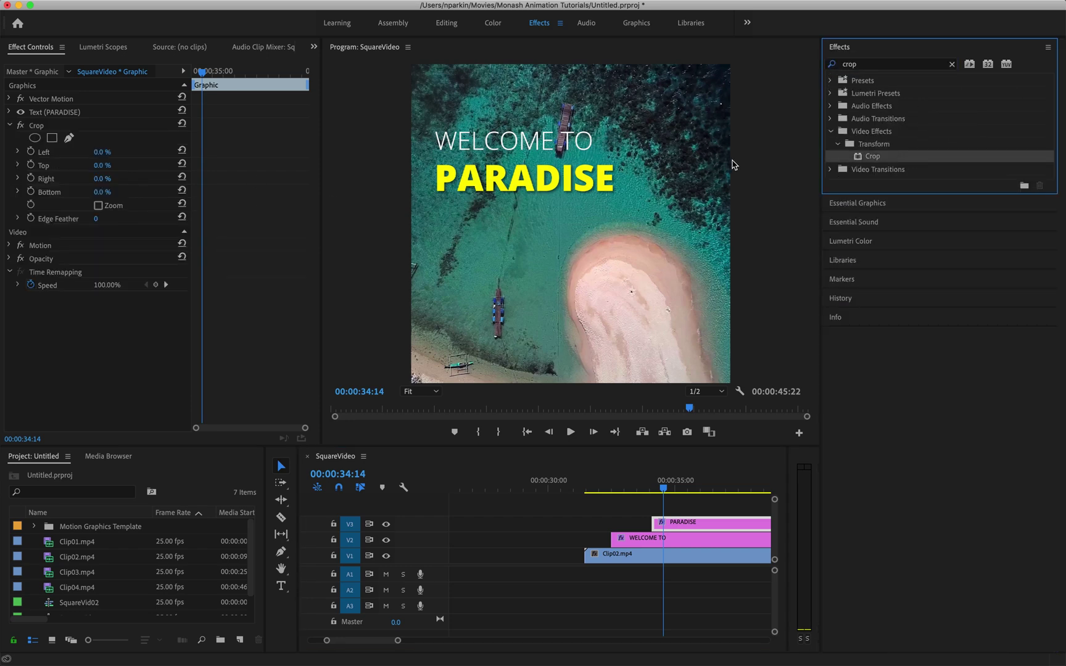
- Add the Transform effect and move Crop above the PARADISE text layer
{"action": "left_click", "coordinate": [889, 67]}
{"action": "type", "text": "transfor"}
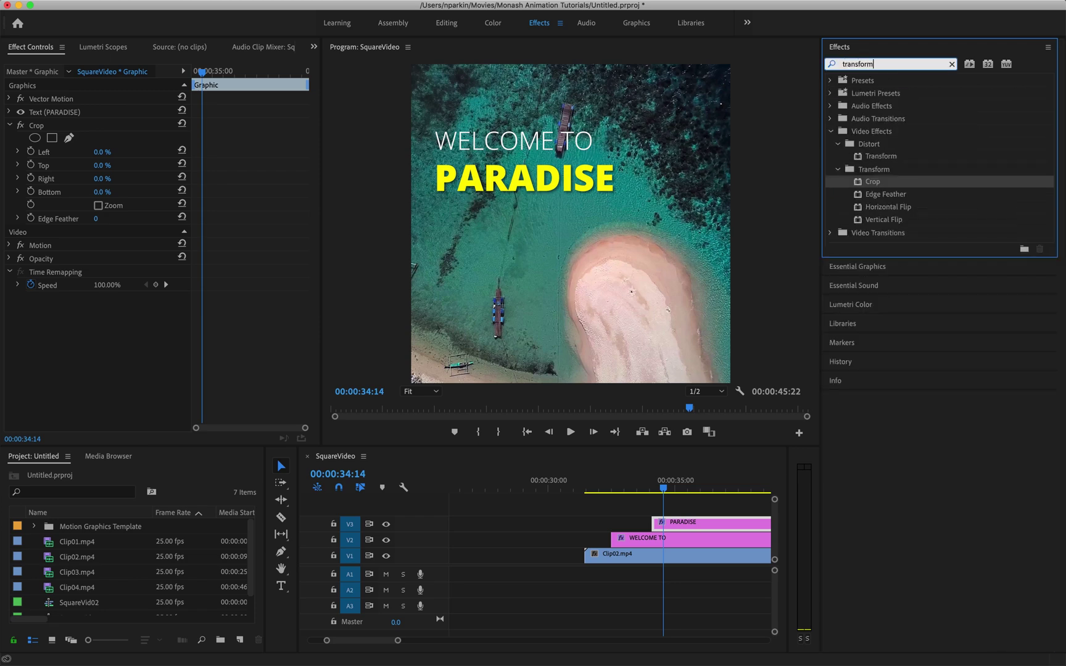
{"action": "type", "text": "m"}
{"action": "left_click_drag", "start_coordinate": [876, 156], "coordinate": [87, 330]}
{"action": "left_click", "coordinate": [40, 128]}
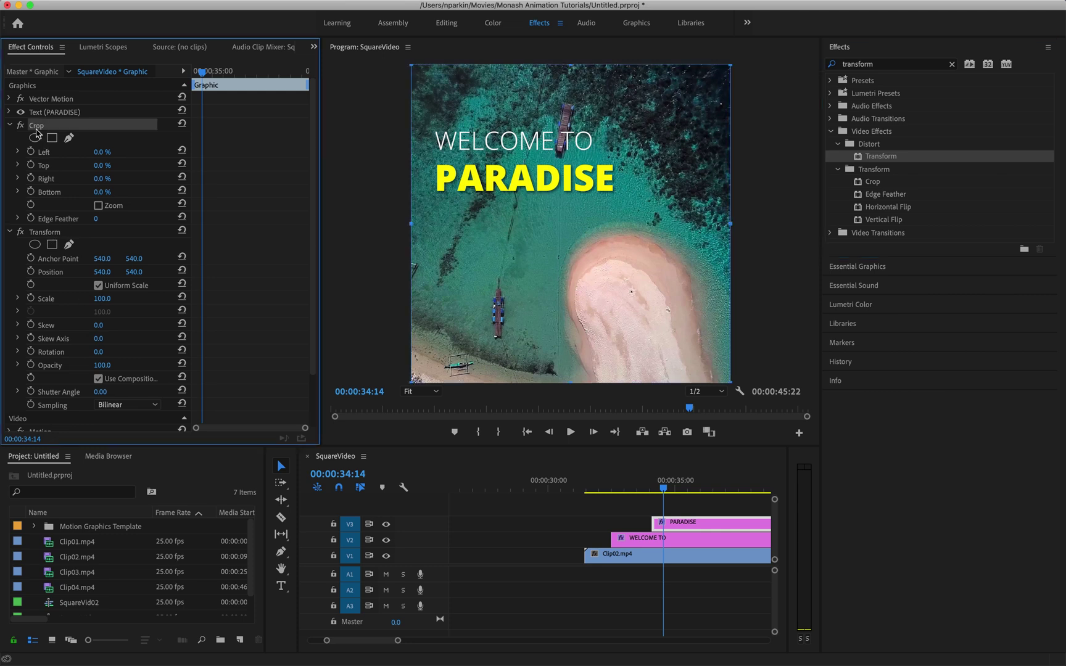
{"action": "left_click_drag", "start_coordinate": [37, 129], "coordinate": [44, 113]}
{"action": "left_click", "coordinate": [51, 220]}
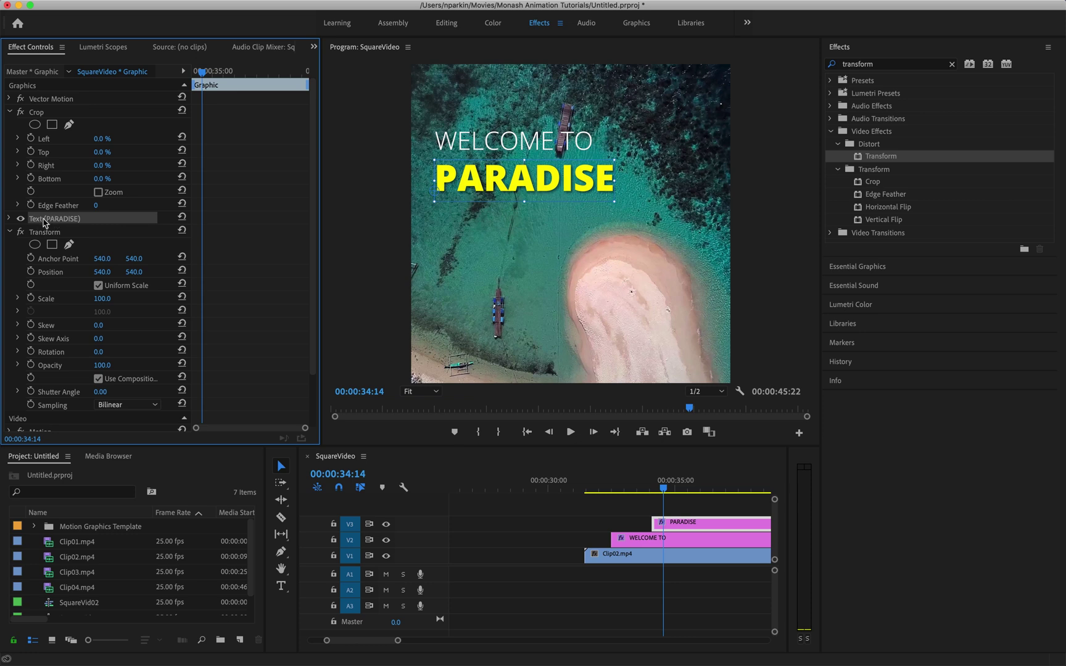
{"action": "left_click", "coordinate": [47, 113]}
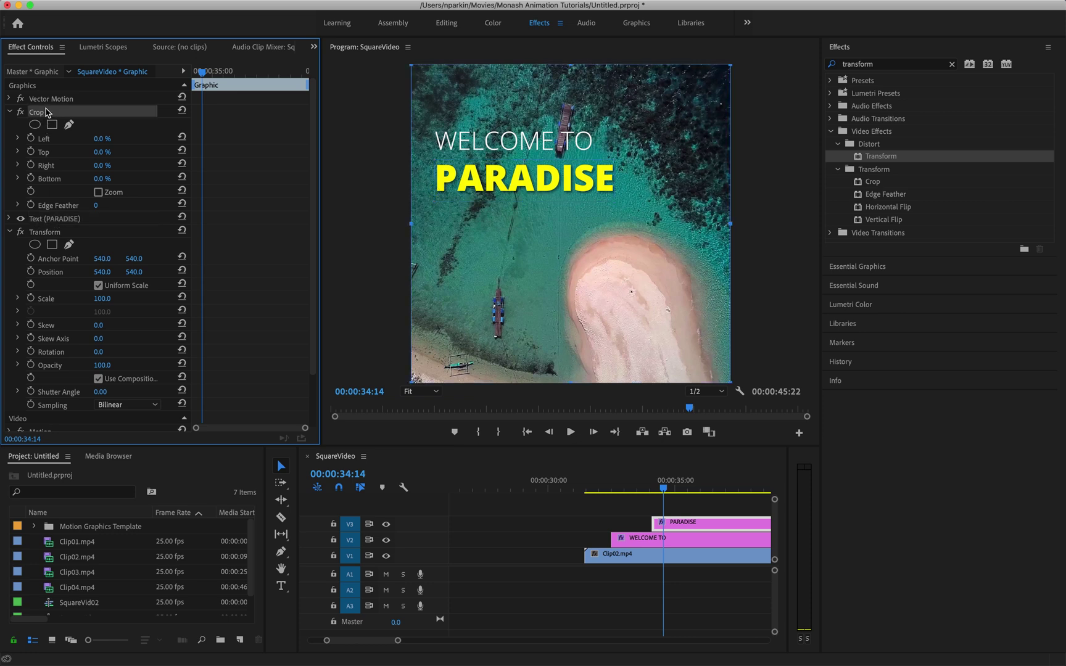
- Keyframe PARADISE's Transform Position at 34:24, then set Y to 1119 at 34:02
{"action": "left_click", "coordinate": [72, 234]}
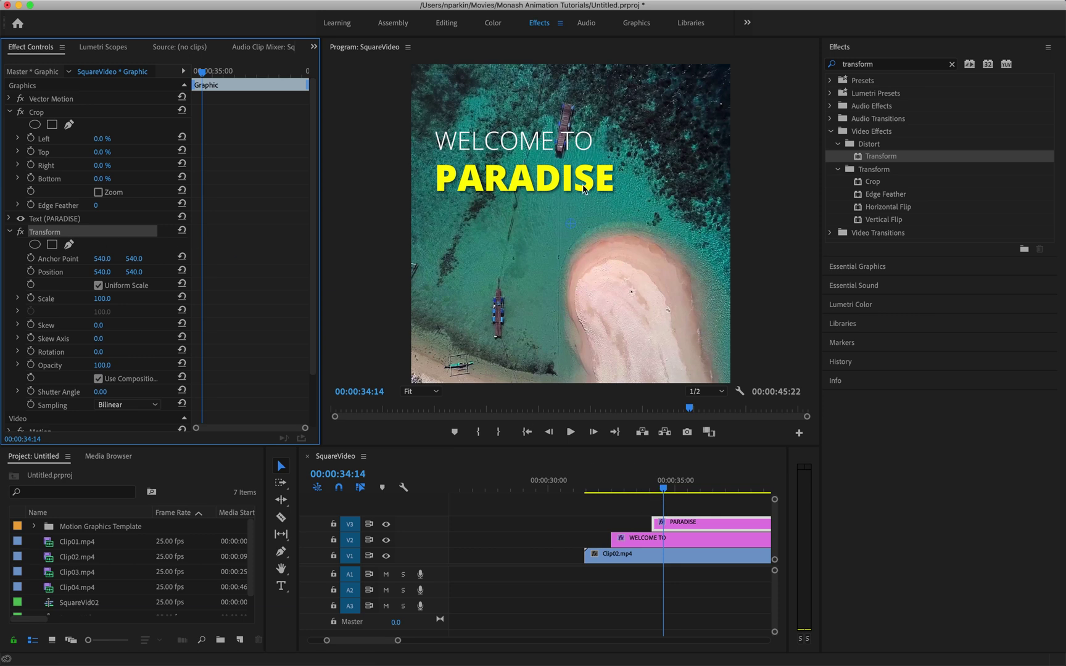
{"action": "left_click", "coordinate": [650, 489]}
{"action": "key", "text": "space"}
{"action": "key", "text": "space"}
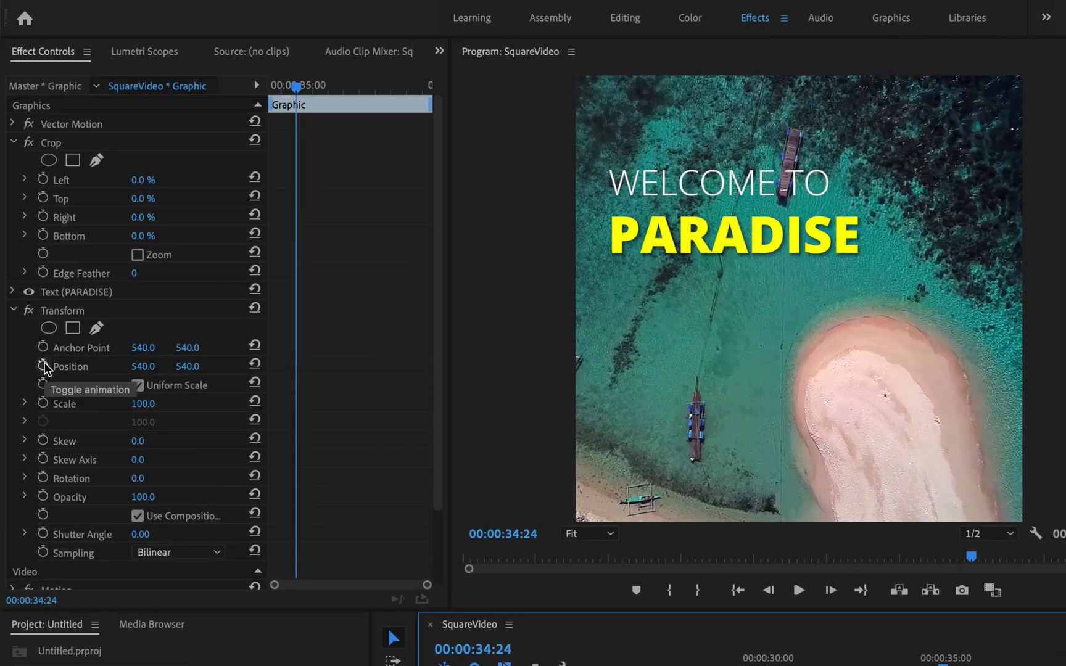
{"action": "left_click", "coordinate": [43, 367]}
{"action": "left_click", "coordinate": [295, 366]}
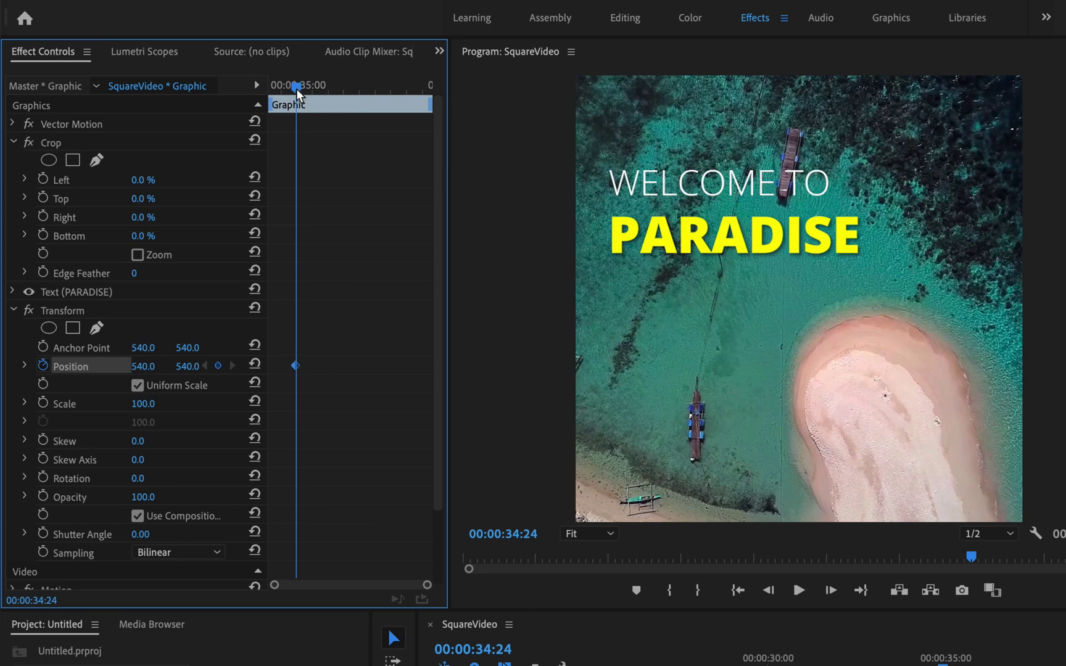
{"action": "left_click_drag", "start_coordinate": [297, 86], "coordinate": [266, 89]}
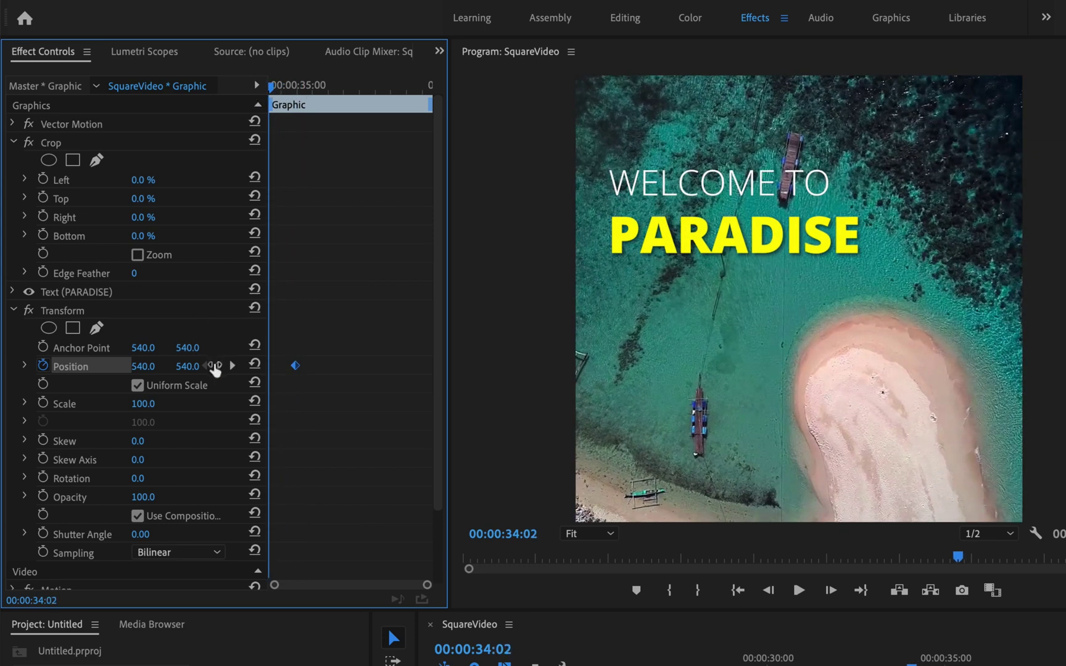
{"action": "left_click", "coordinate": [273, 371]}
{"action": "left_click", "coordinate": [24, 366]}
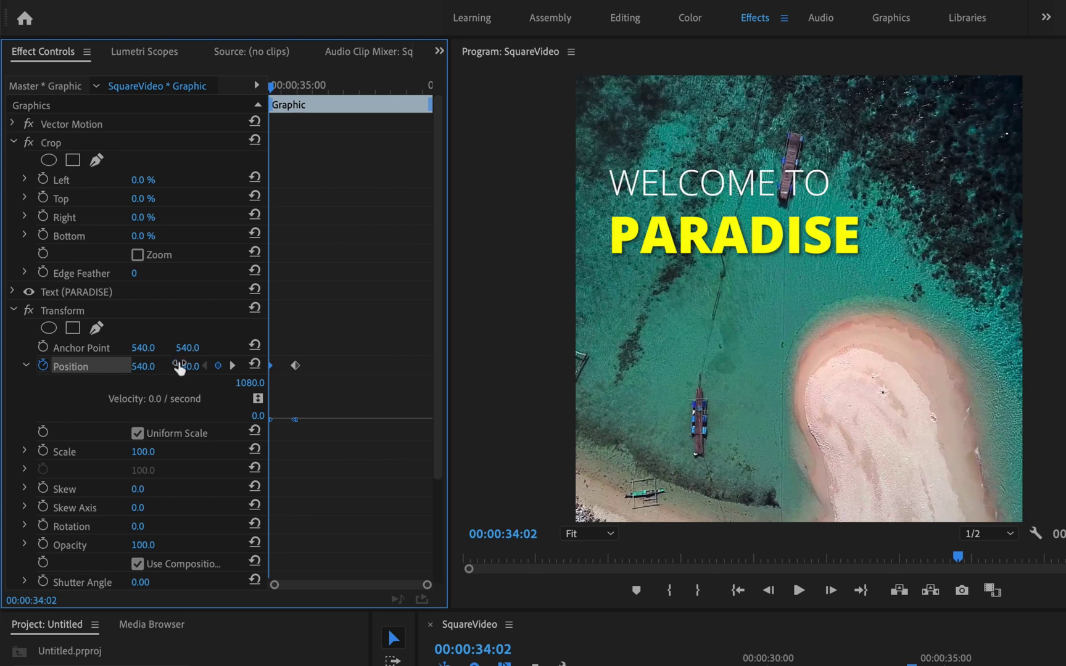
{"action": "left_click_drag", "start_coordinate": [184, 370], "coordinate": [541, 370]}
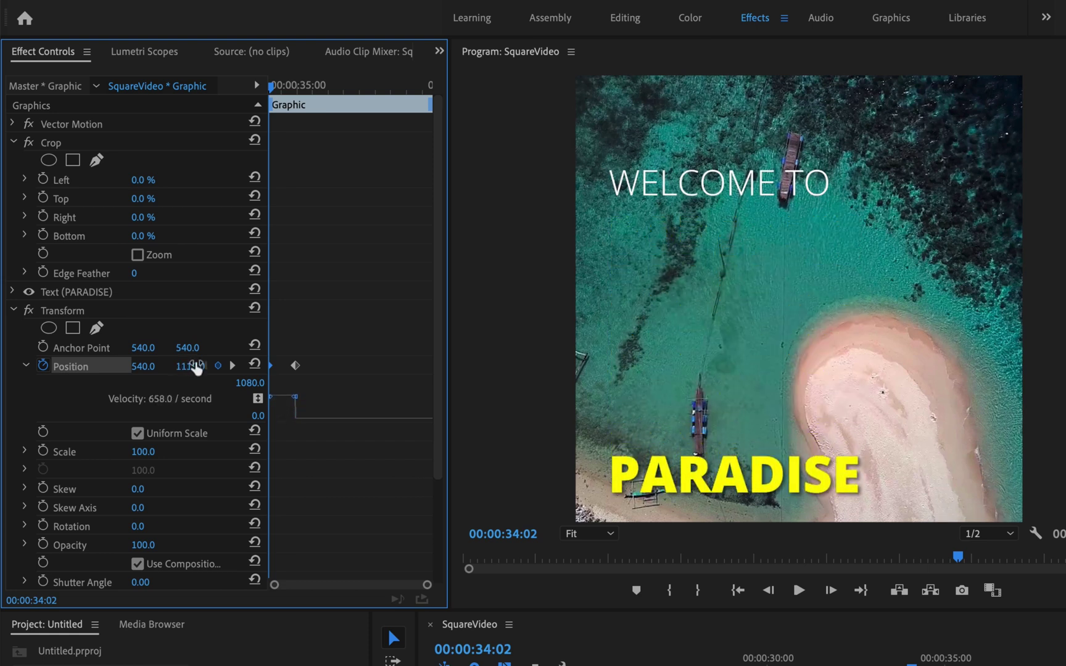
- Ease In the end Position keyframe and raise the starting velocity to 4069.8 per second
{"action": "right_click", "coordinate": [295, 368]}
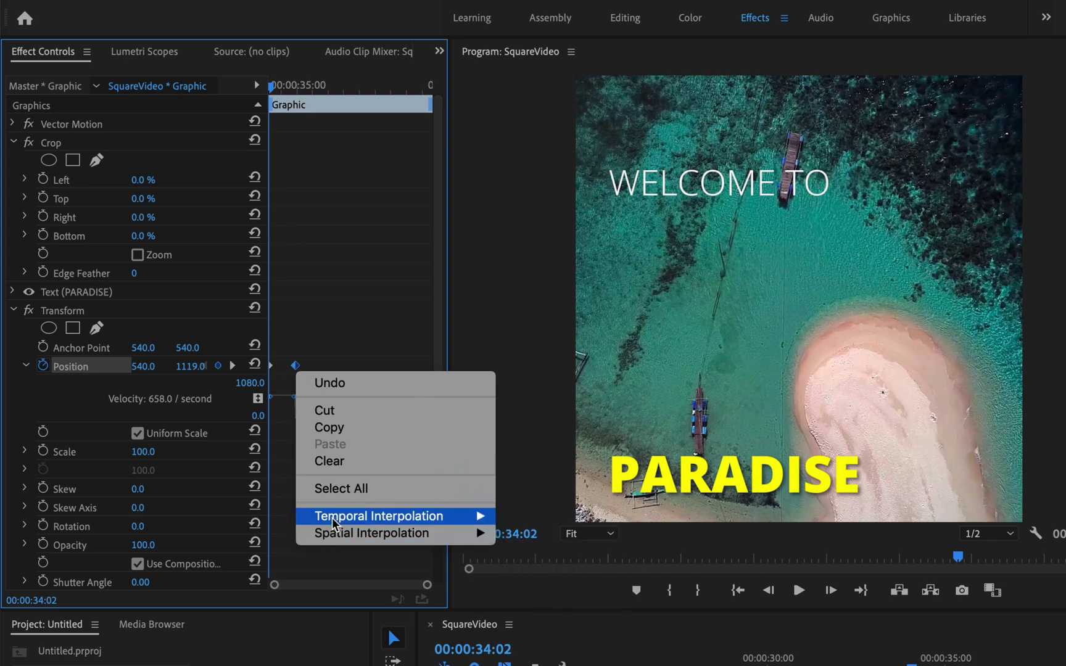
{"action": "mouse_move", "coordinate": [395, 515]}
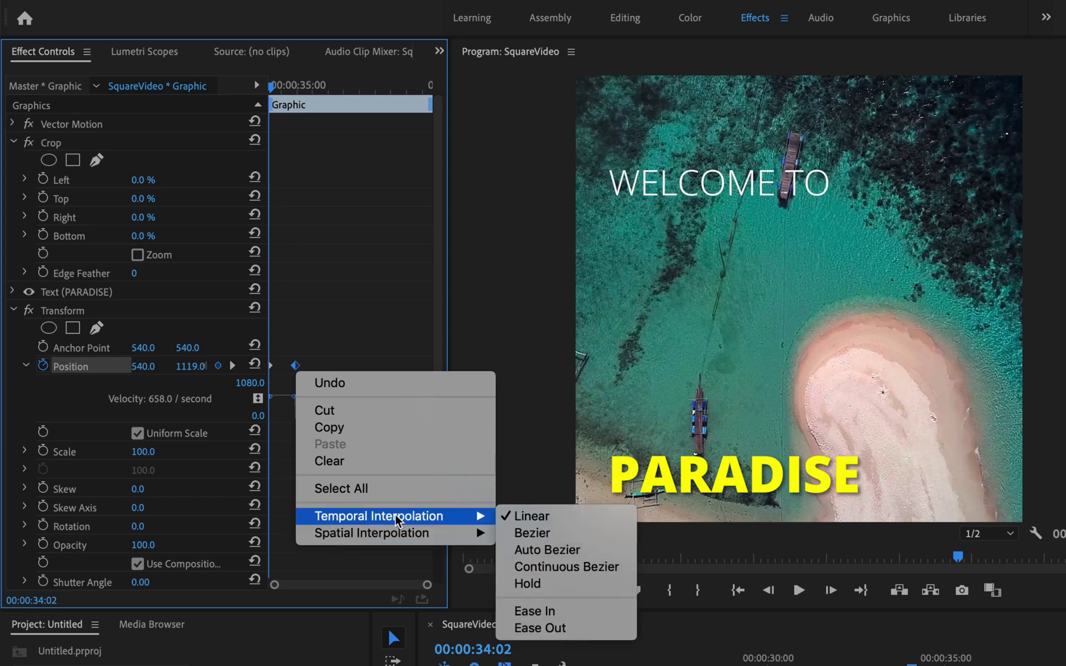
{"action": "left_click", "coordinate": [564, 610]}
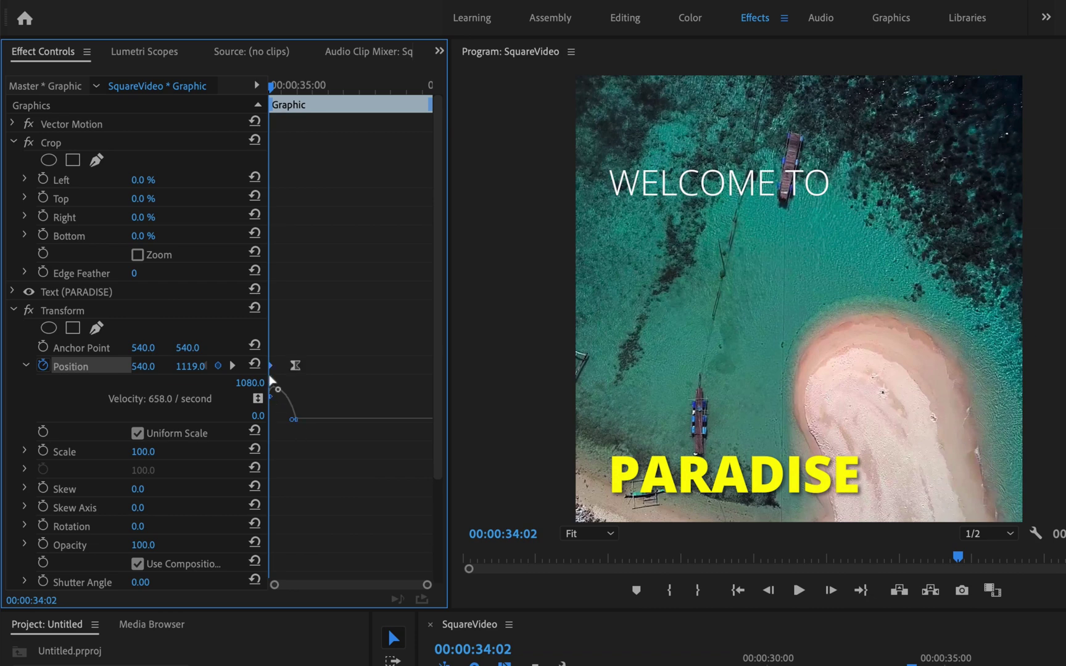
{"action": "left_click_drag", "start_coordinate": [271, 396], "coordinate": [289, 282]}
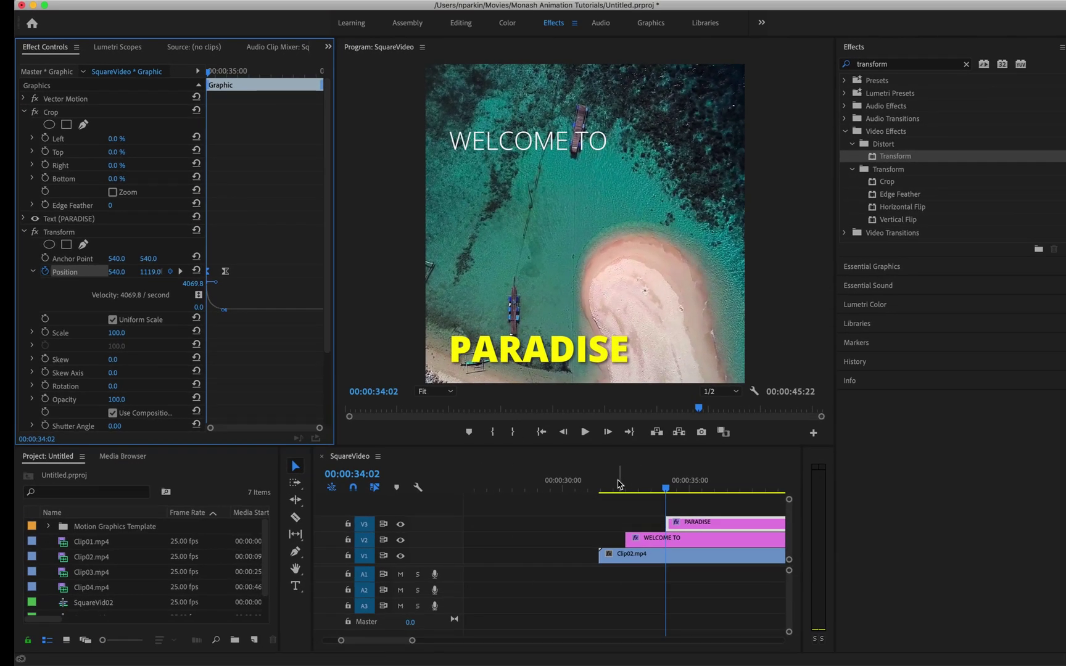
{"action": "left_click", "coordinate": [620, 486]}
{"action": "key", "text": "space"}
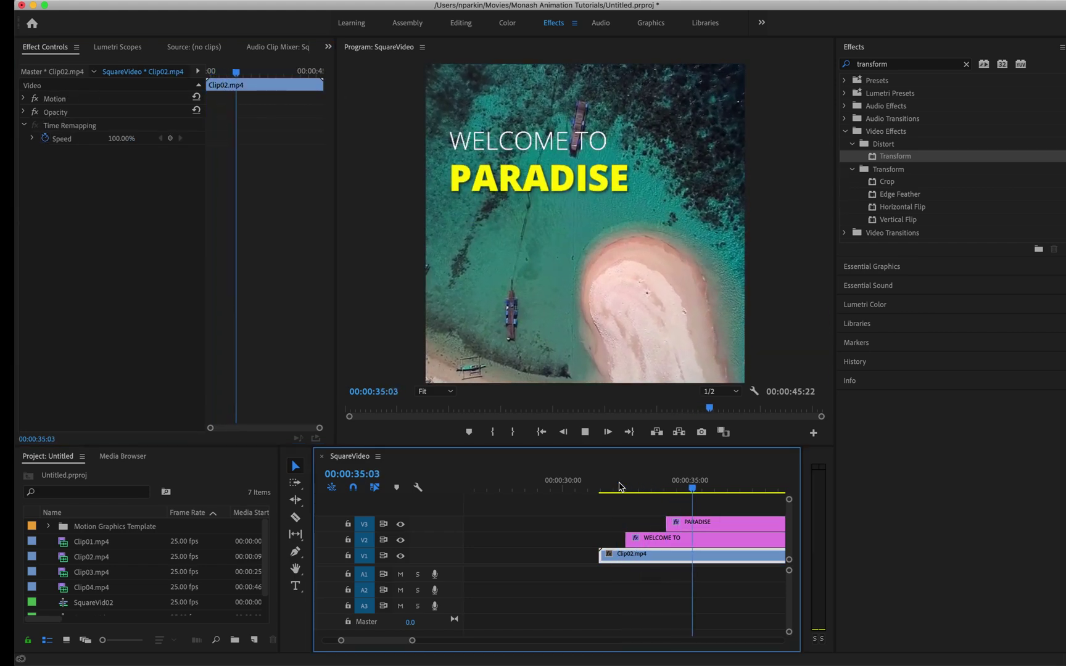
{"action": "key", "text": "space"}
{"action": "left_click", "coordinate": [619, 487]}
{"action": "key", "text": "space"}
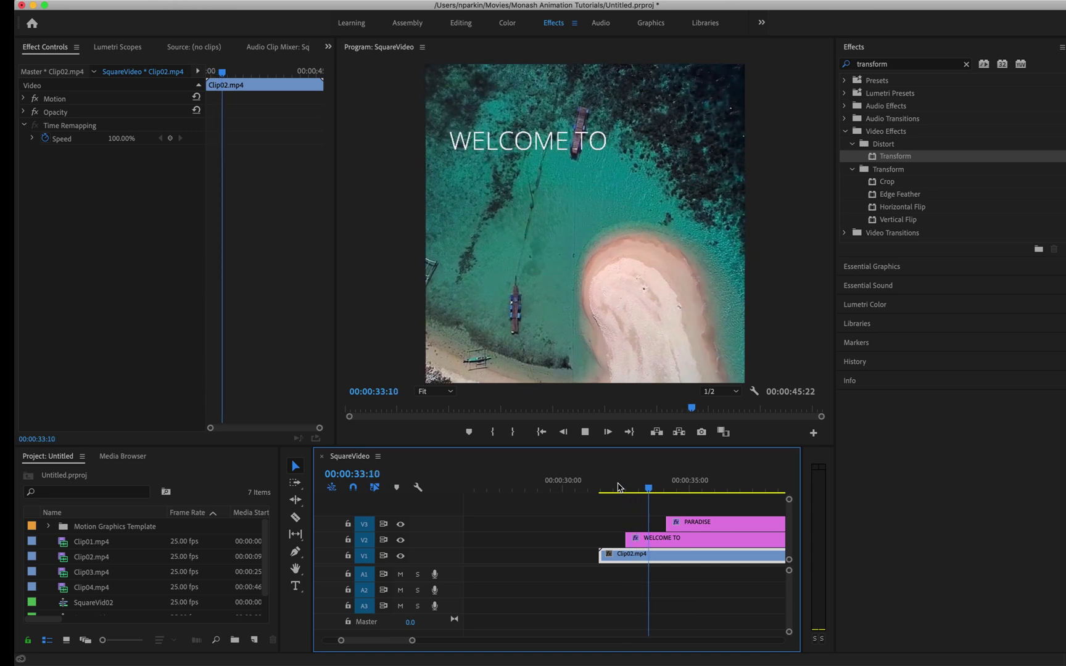
{"action": "key", "text": "space"}
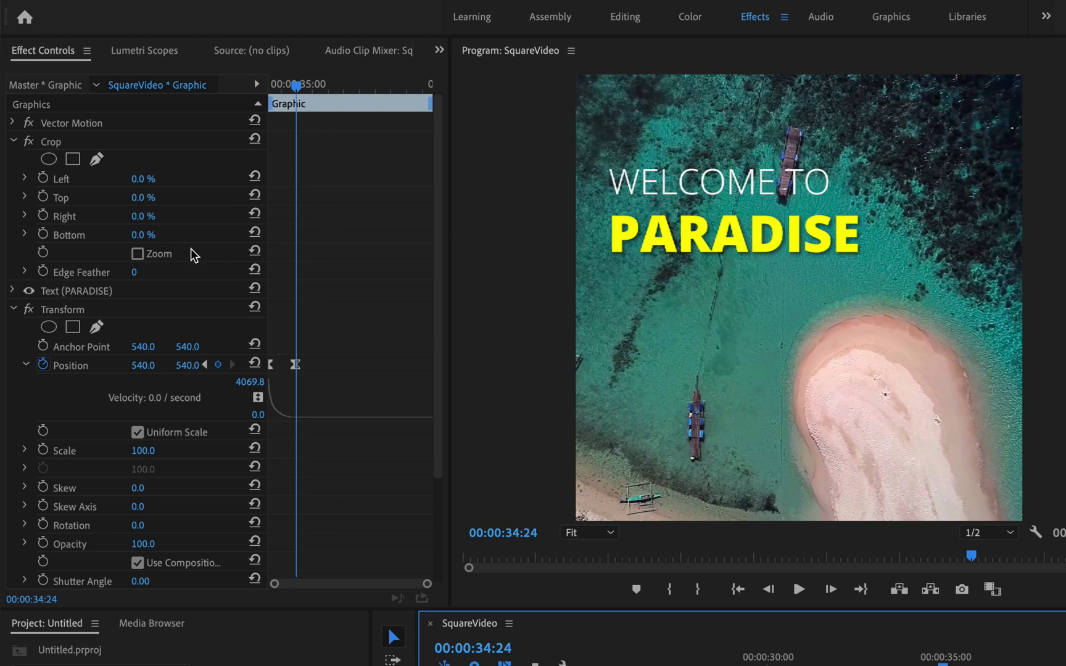
- Crop 57% off the bottom of PARADISE, preview the rise, and zoom the timeline out
{"action": "left_click_drag", "start_coordinate": [138, 241], "coordinate": [168, 240]}
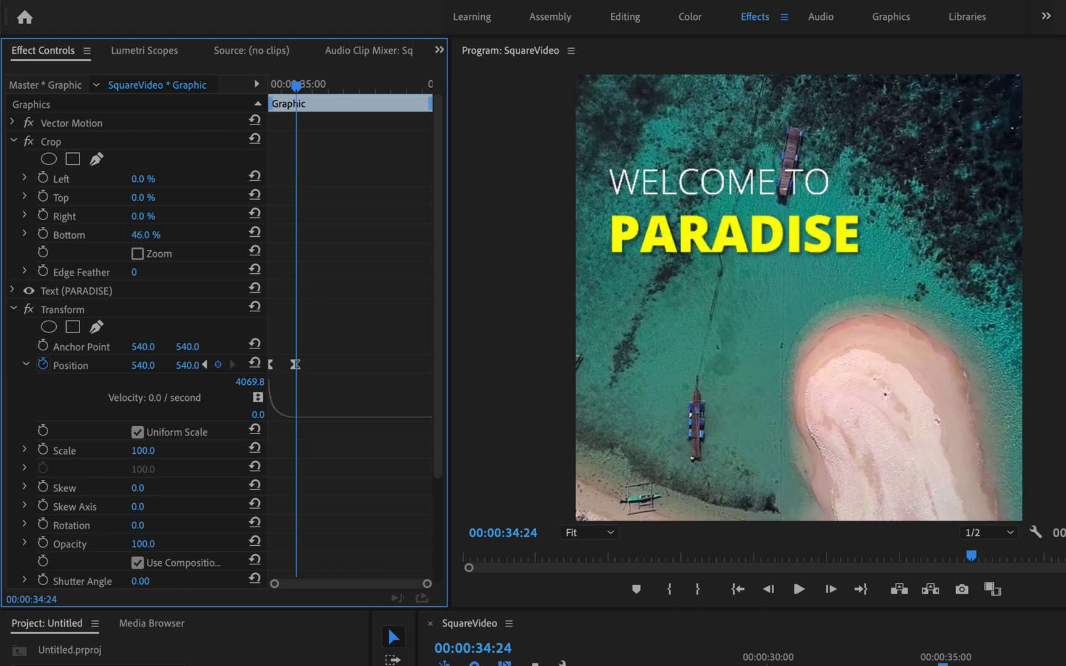
{"action": "left_click_drag", "start_coordinate": [145, 234], "coordinate": [148, 235]}
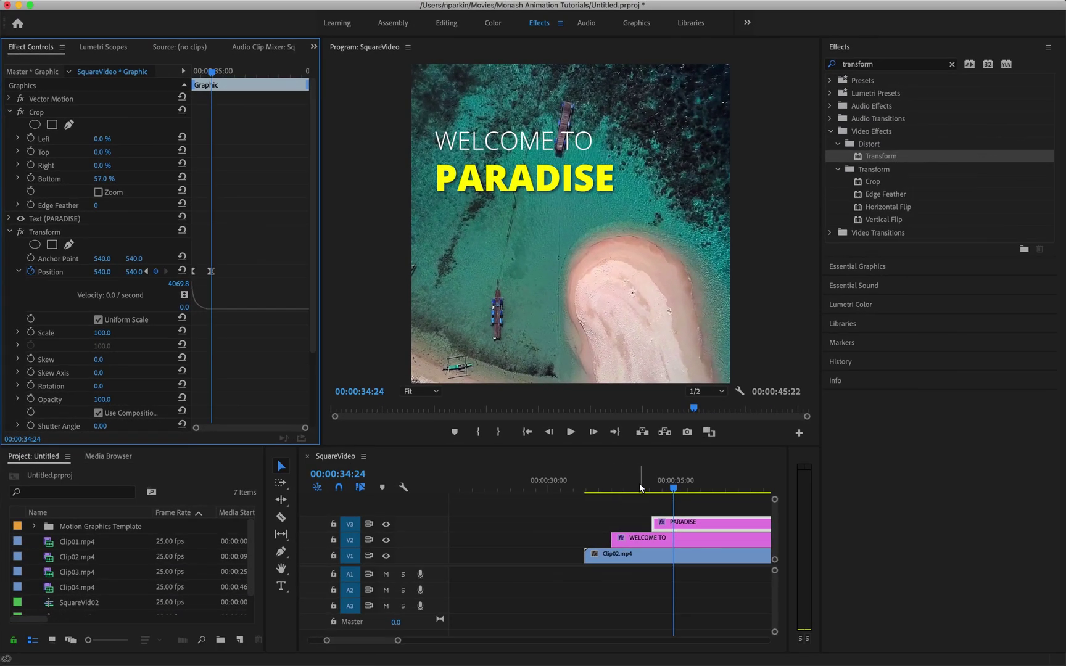
{"action": "left_click", "coordinate": [640, 487]}
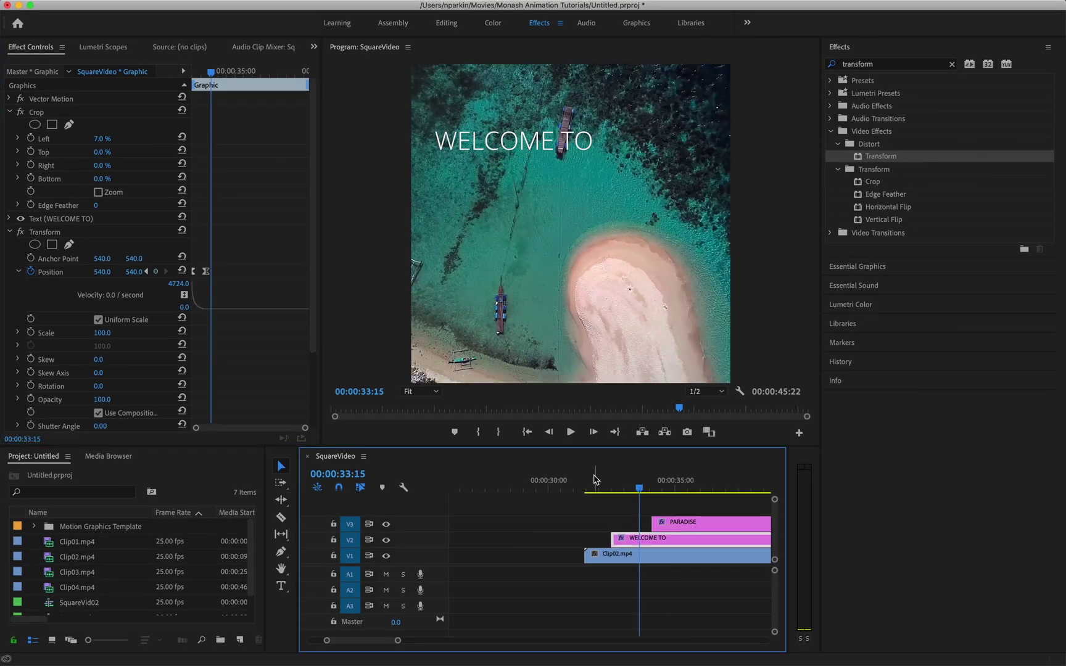
{"action": "left_click", "coordinate": [599, 488]}
{"action": "key", "text": "space"}
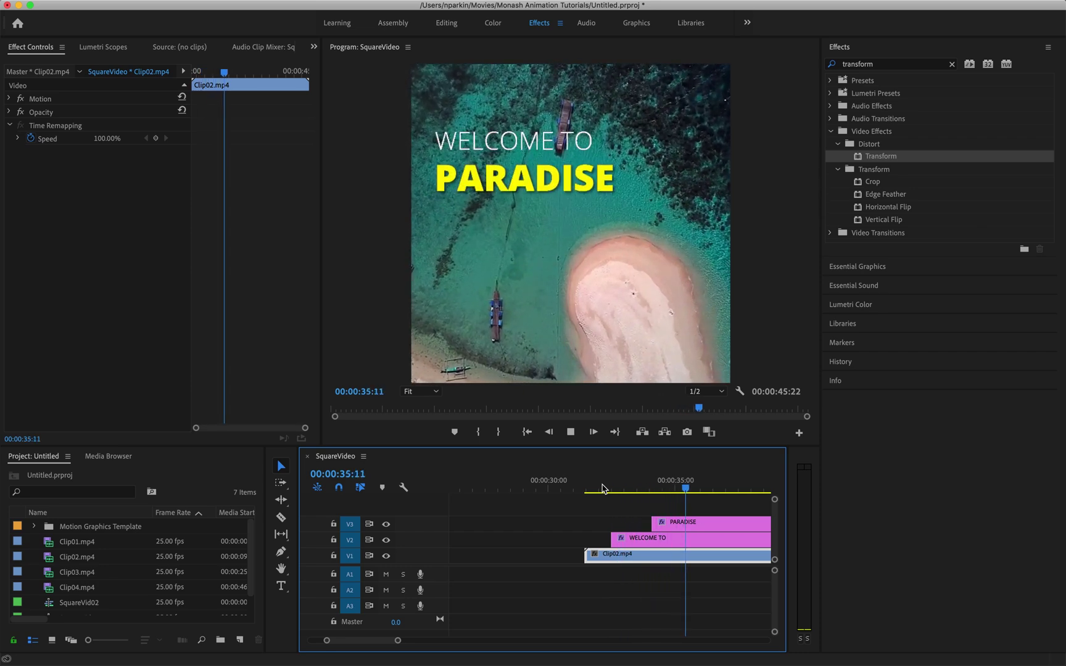
{"action": "left_click", "coordinate": [602, 489]}
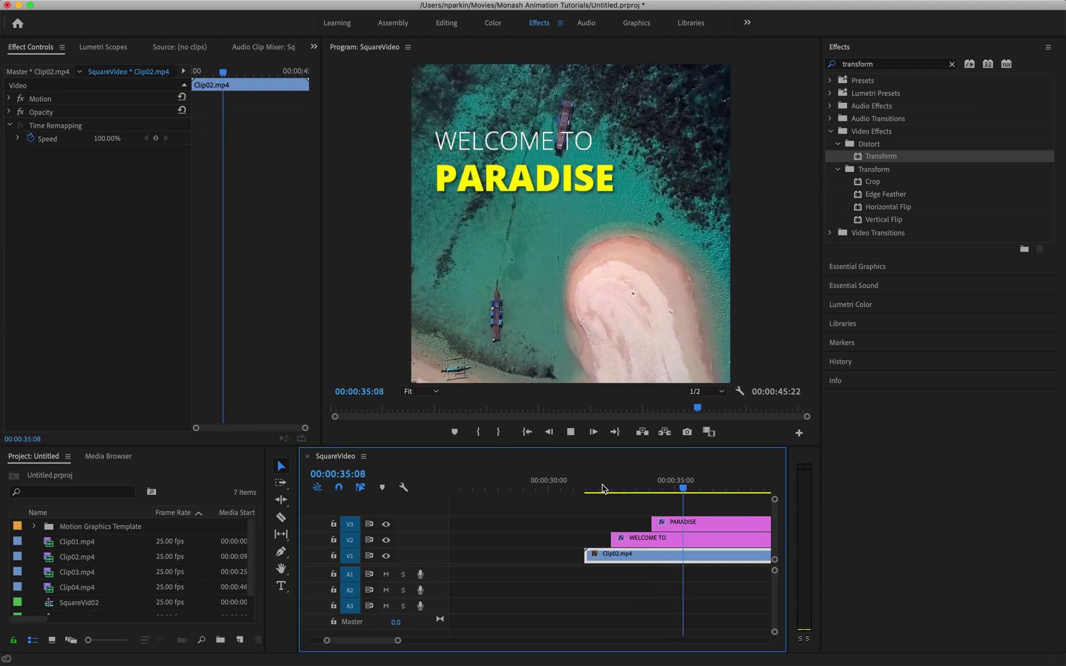
{"action": "key", "text": "space"}
{"action": "scroll", "coordinate": [603, 489], "scroll_direction": "down", "scroll_amount": 4}
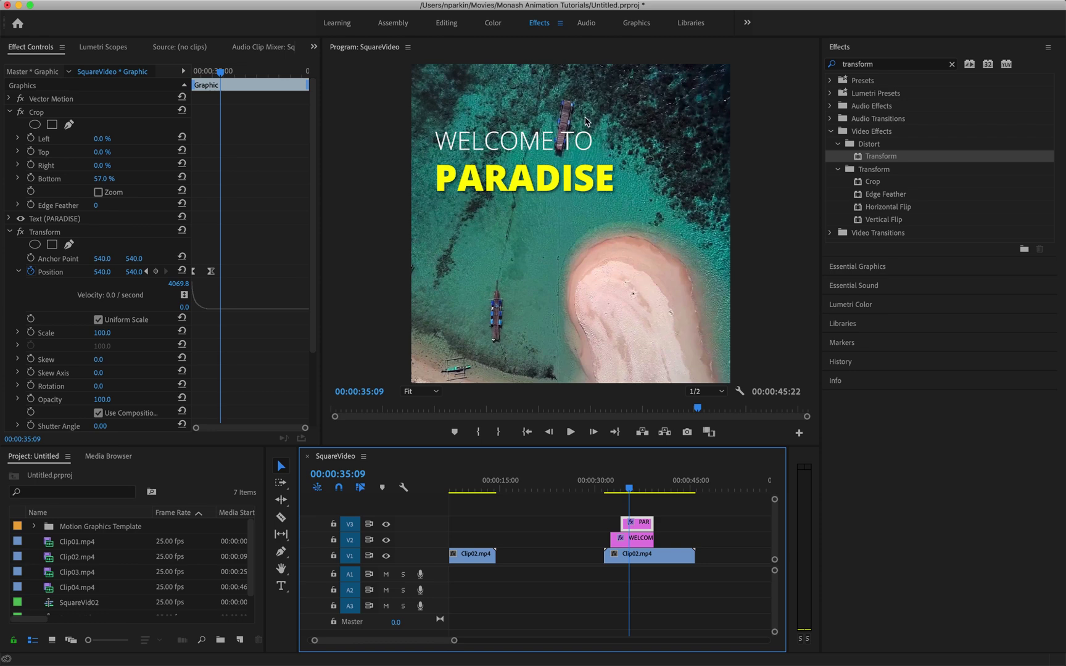
- Add Cross Dissolve transitions to the ends of the PARADISE and WELCOME TO clips
{"action": "left_click_drag", "start_coordinate": [629, 489], "coordinate": [650, 491]}
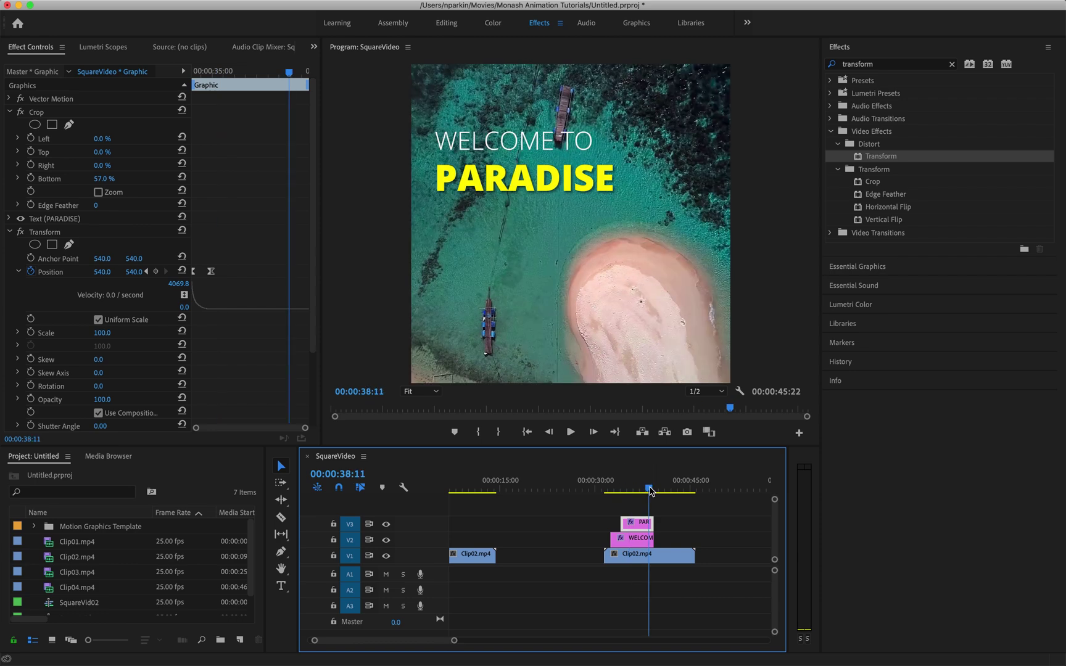
{"action": "left_click", "coordinate": [953, 64]}
{"action": "left_click", "coordinate": [928, 64]}
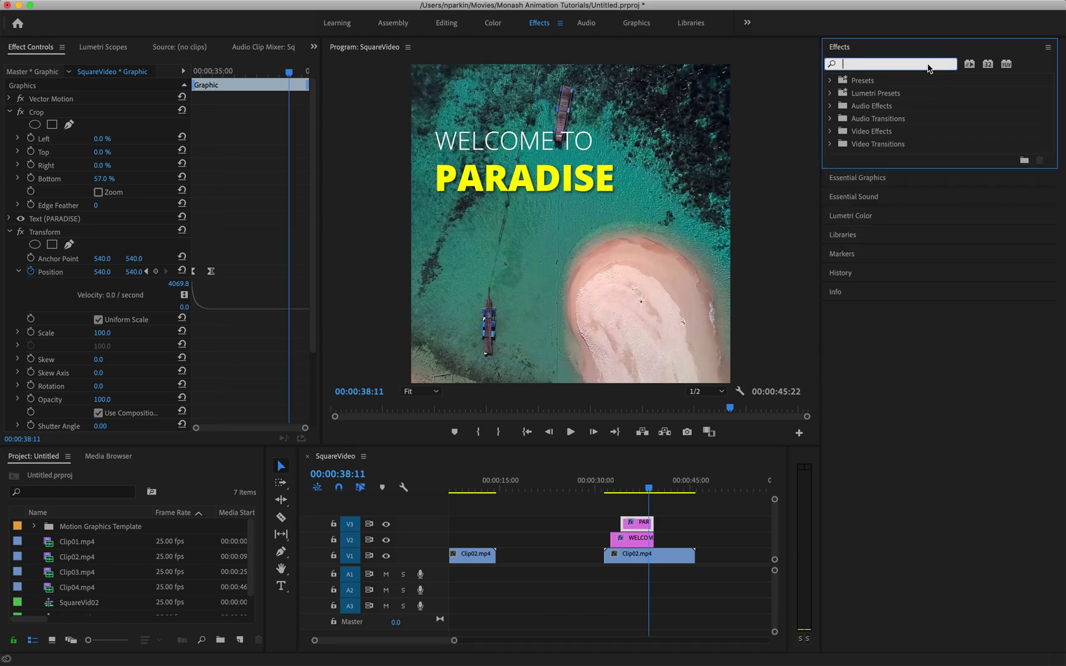
{"action": "type", "text": "cross dis"}
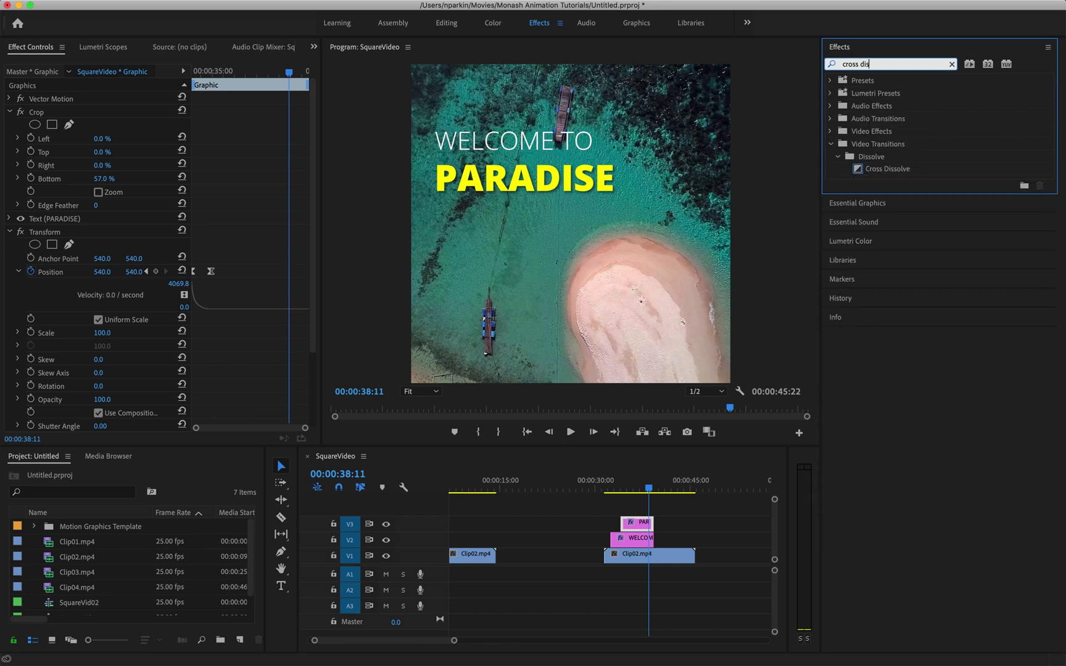
{"action": "left_click", "coordinate": [880, 169]}
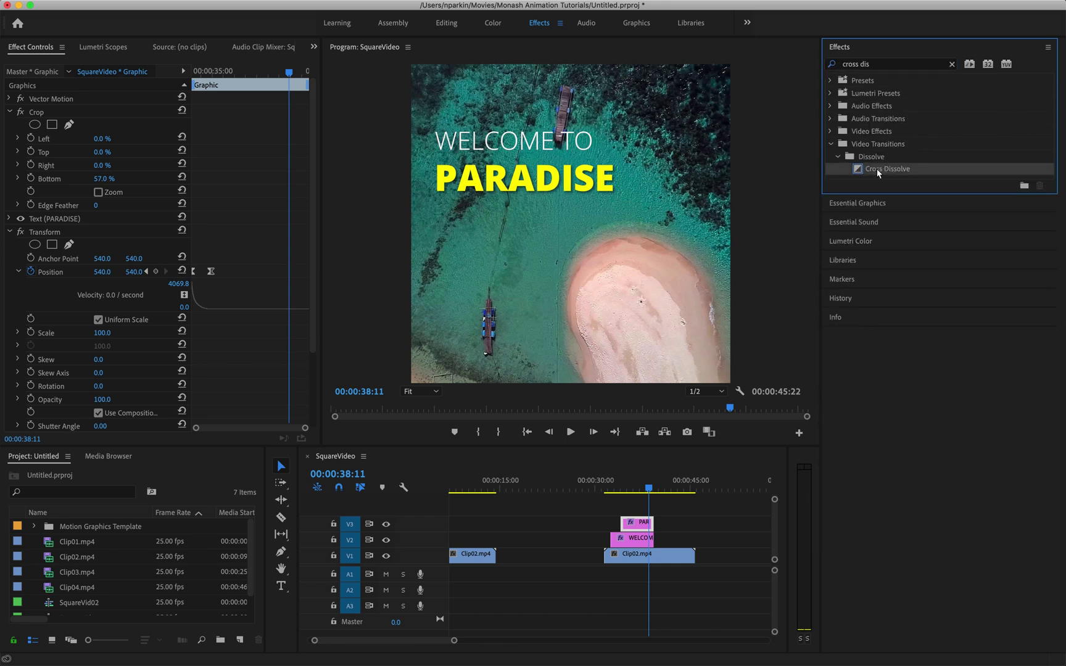
{"action": "left_click_drag", "start_coordinate": [876, 169], "coordinate": [652, 525]}
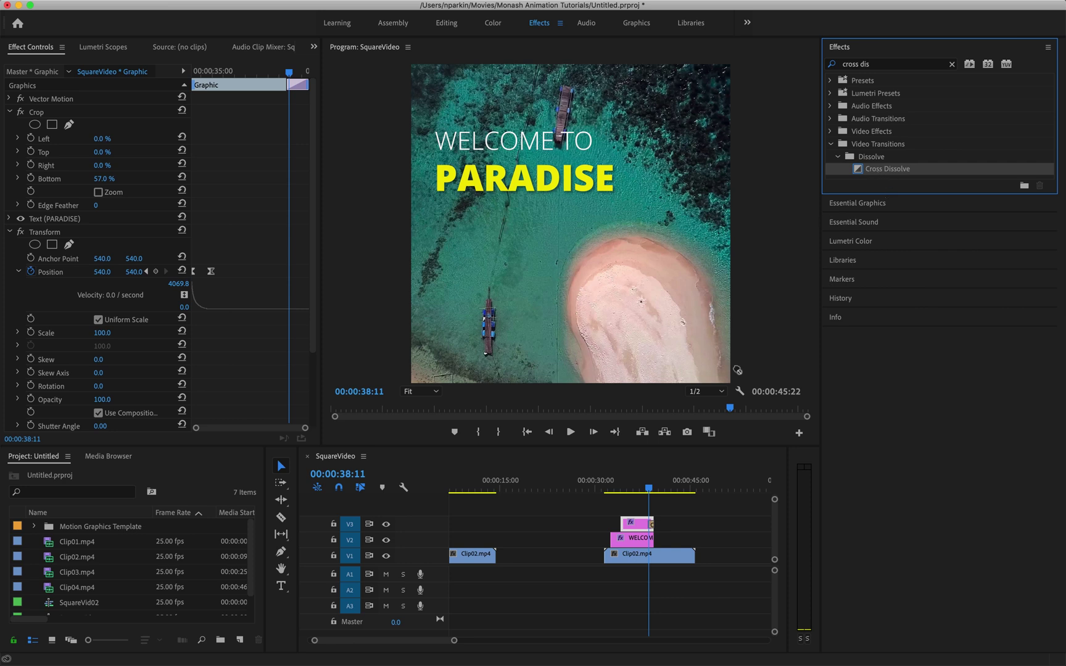
{"action": "left_click_drag", "start_coordinate": [737, 370], "coordinate": [654, 540]}
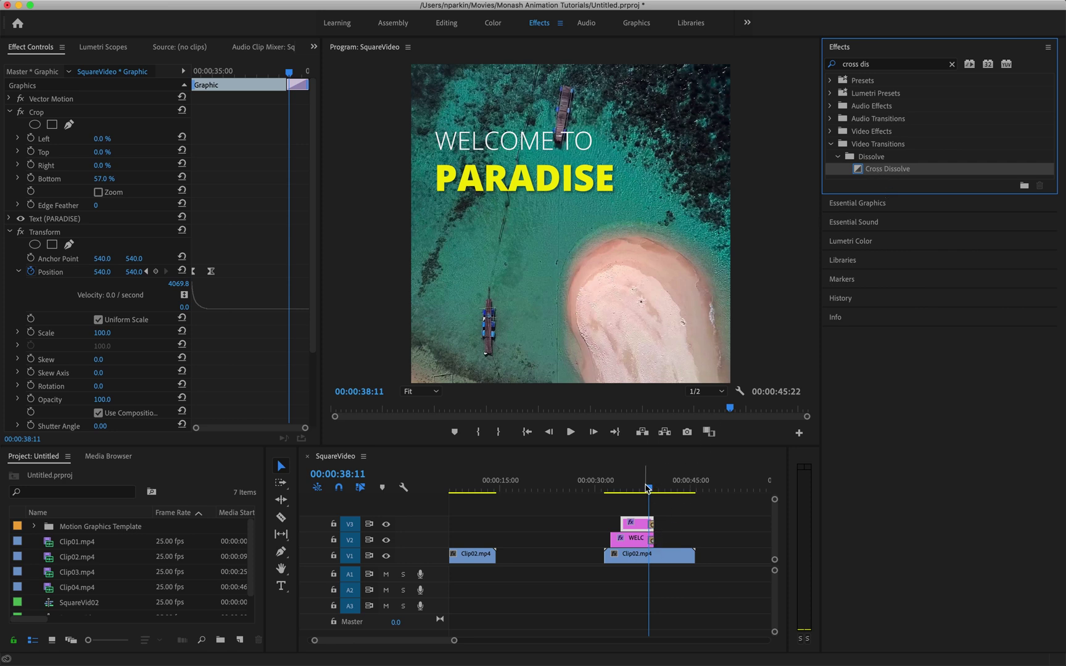
- Play back the end of the titles several times to preview the fade-out
{"action": "left_click", "coordinate": [648, 489]}
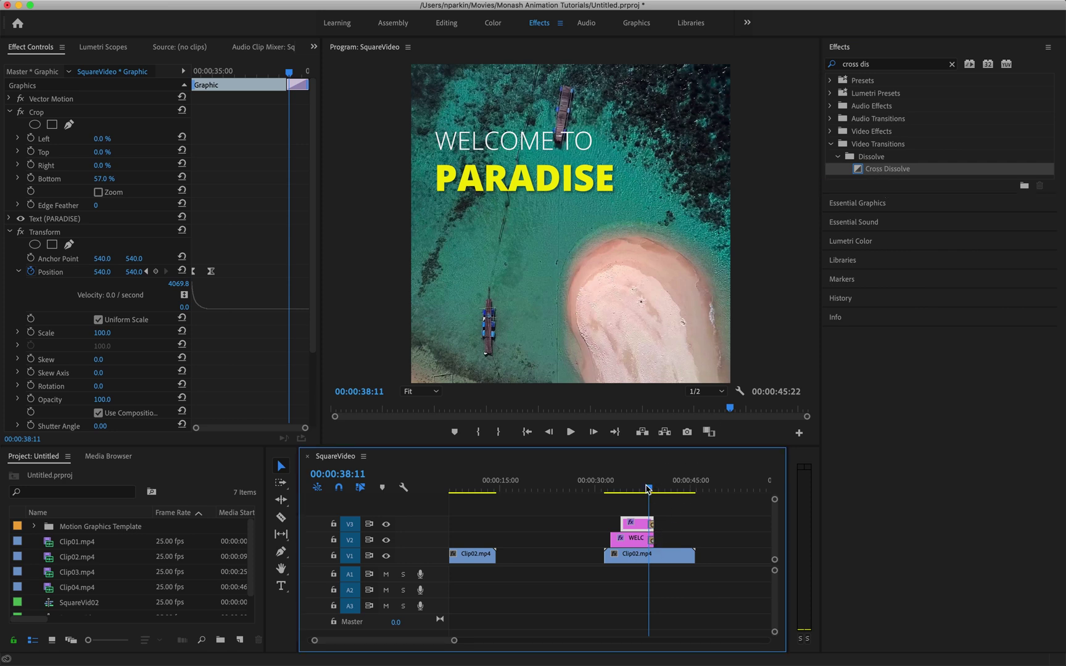
{"action": "key", "text": "space"}
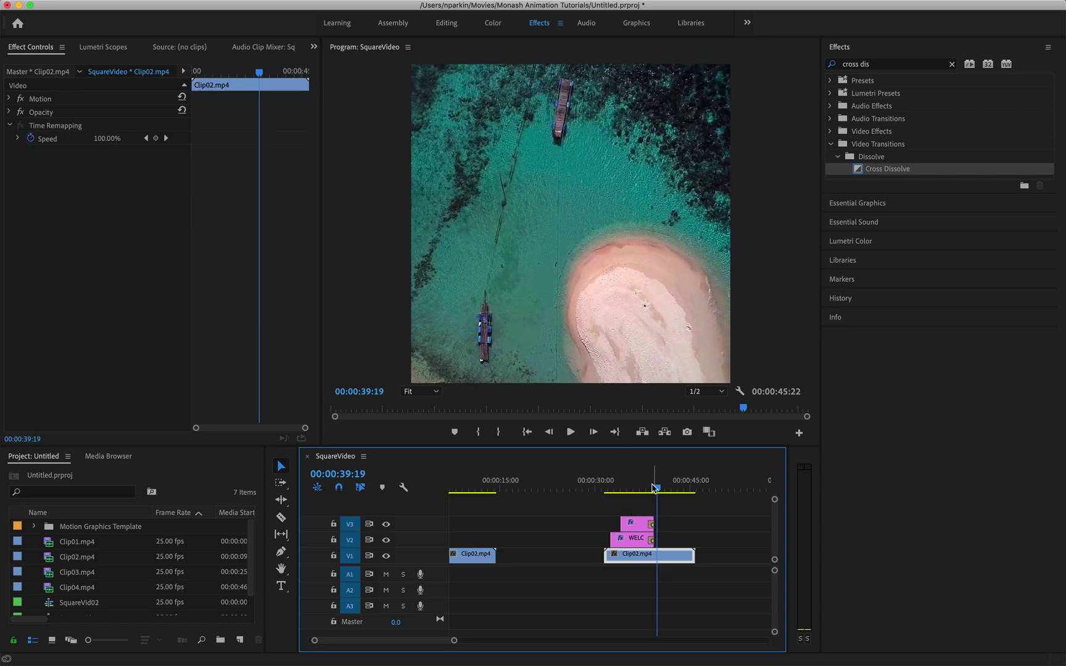
{"action": "left_click", "coordinate": [647, 489]}
{"action": "key", "text": "space"}
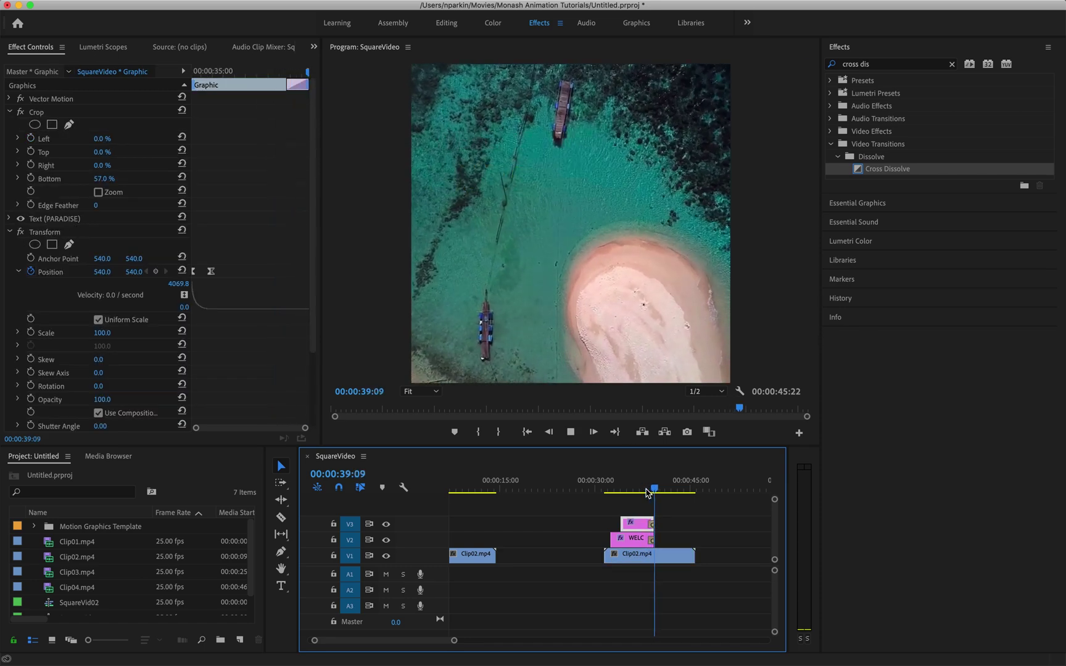
{"action": "left_click", "coordinate": [646, 488]}
{"action": "key", "text": "space"}
- Check the opening animation, then delete both Cross Dissolves at 00:00:39:00
{"action": "key", "text": "minus"}
{"action": "left_click", "coordinate": [466, 489]}
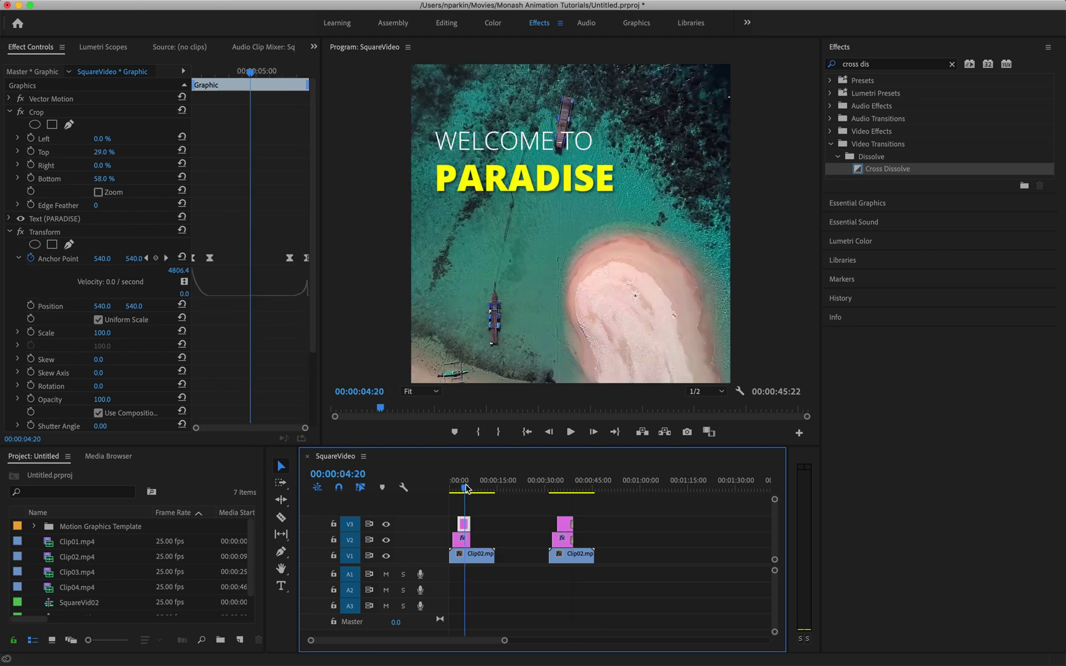
{"action": "key", "text": "space"}
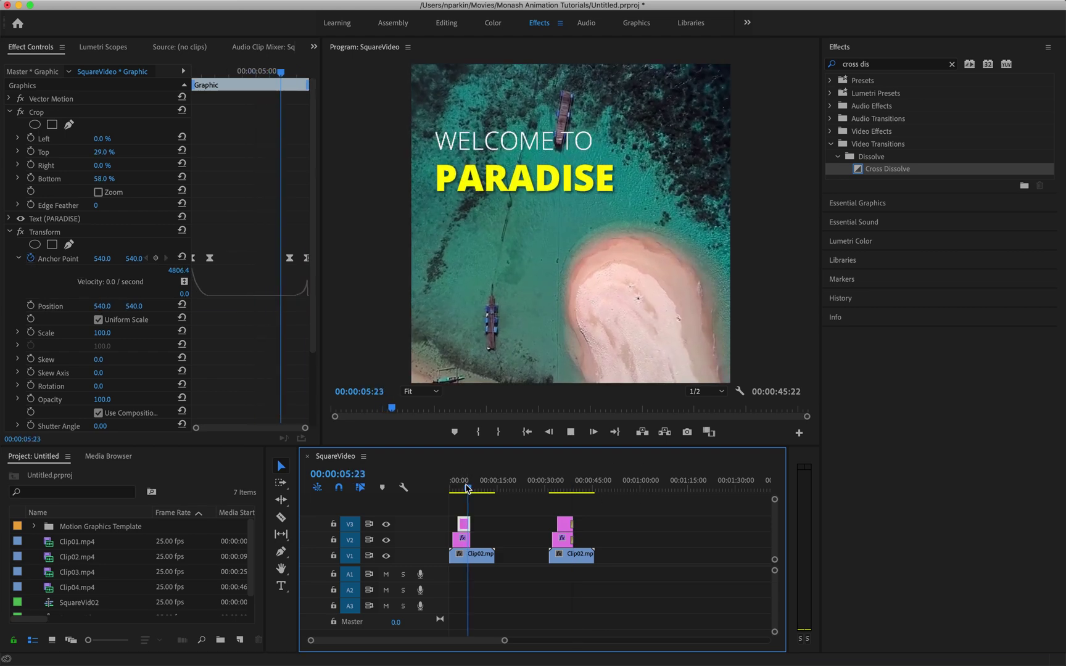
{"action": "left_click", "coordinate": [574, 489]}
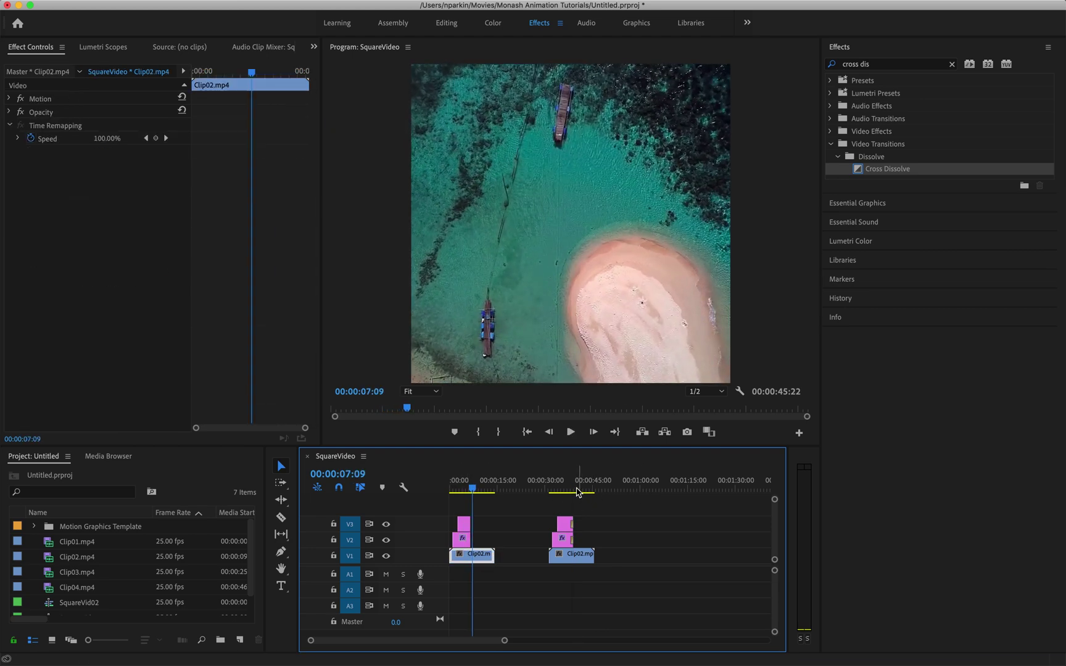
{"action": "key", "text": "equal"}
{"action": "key", "text": "equal"}
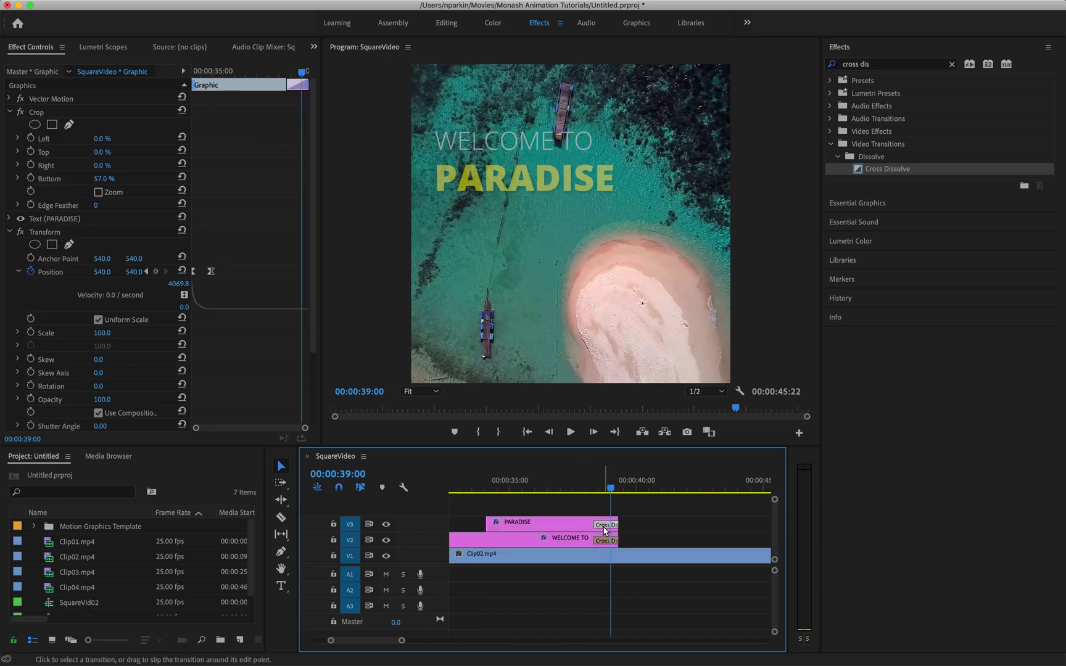
{"action": "left_click", "coordinate": [605, 529]}
{"action": "key", "text": "Delete"}
{"action": "left_click", "coordinate": [602, 542]}
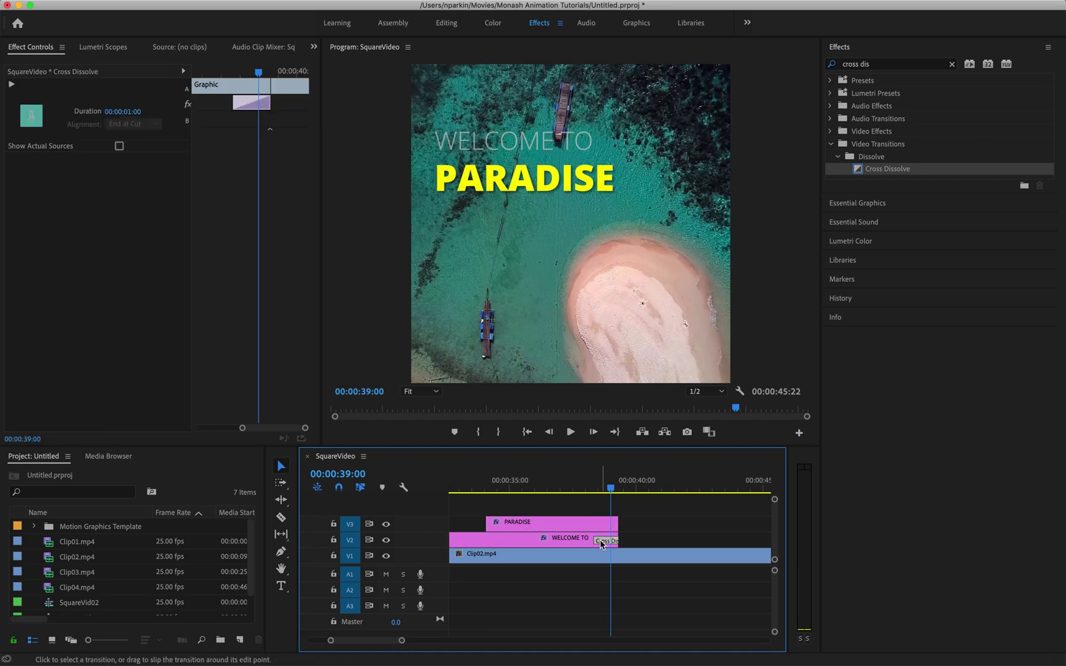
{"action": "key", "text": "Delete"}
- Add a Position keyframe to WELCOME TO at its clip end, 00:00:39:07
{"action": "left_click", "coordinate": [587, 488]}
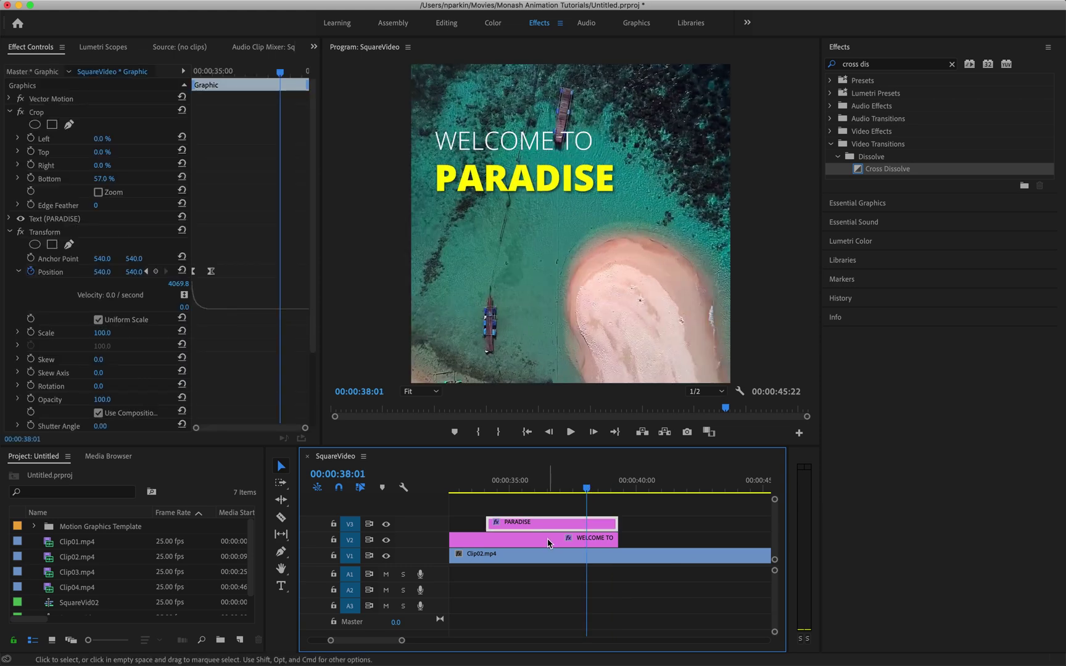
{"action": "left_click", "coordinate": [548, 543]}
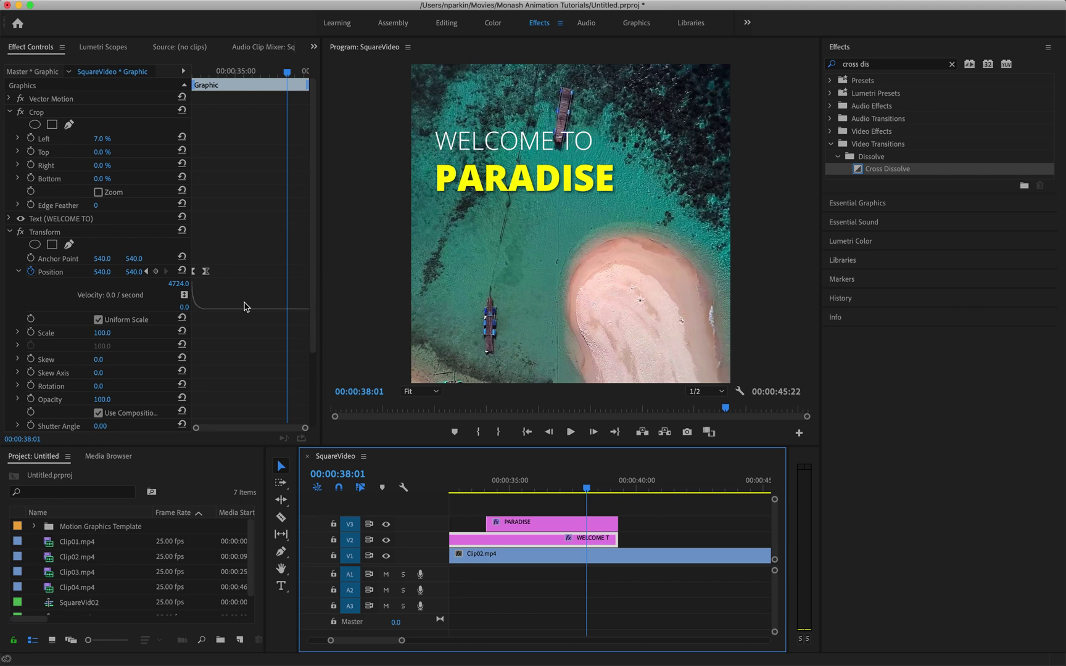
{"action": "left_click_drag", "start_coordinate": [587, 488], "coordinate": [619, 490]}
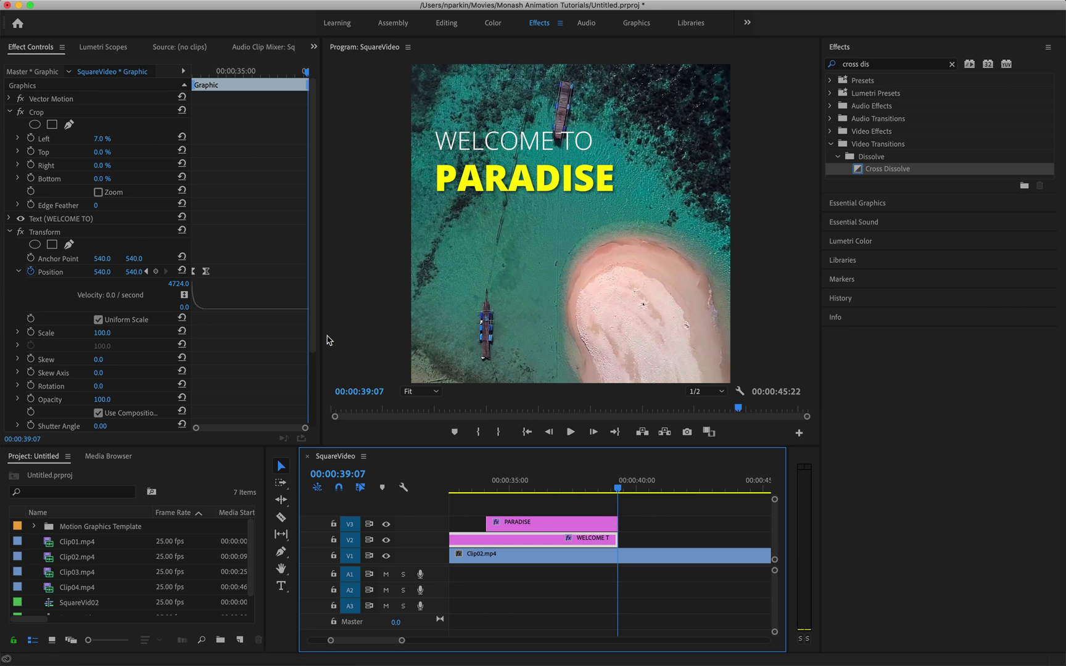
{"action": "left_click", "coordinate": [156, 272]}
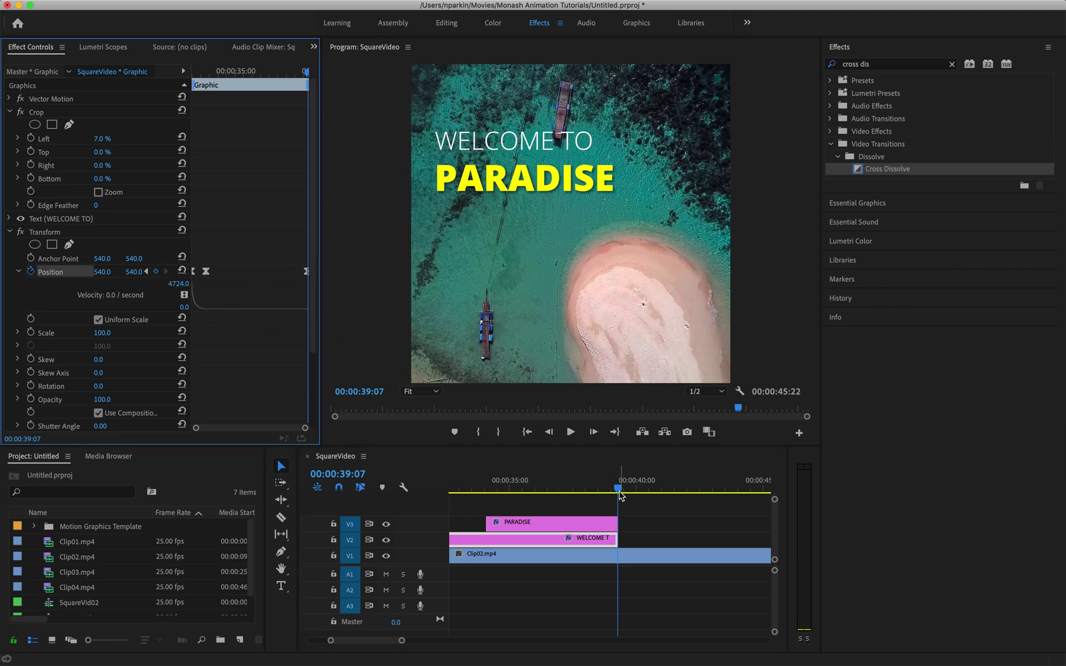
- Add a second Position keyframe at 00:00:38:20 and return to the last keyframe
{"action": "left_click", "coordinate": [619, 491]}
{"action": "left_click_drag", "start_coordinate": [618, 491], "coordinate": [606, 491]}
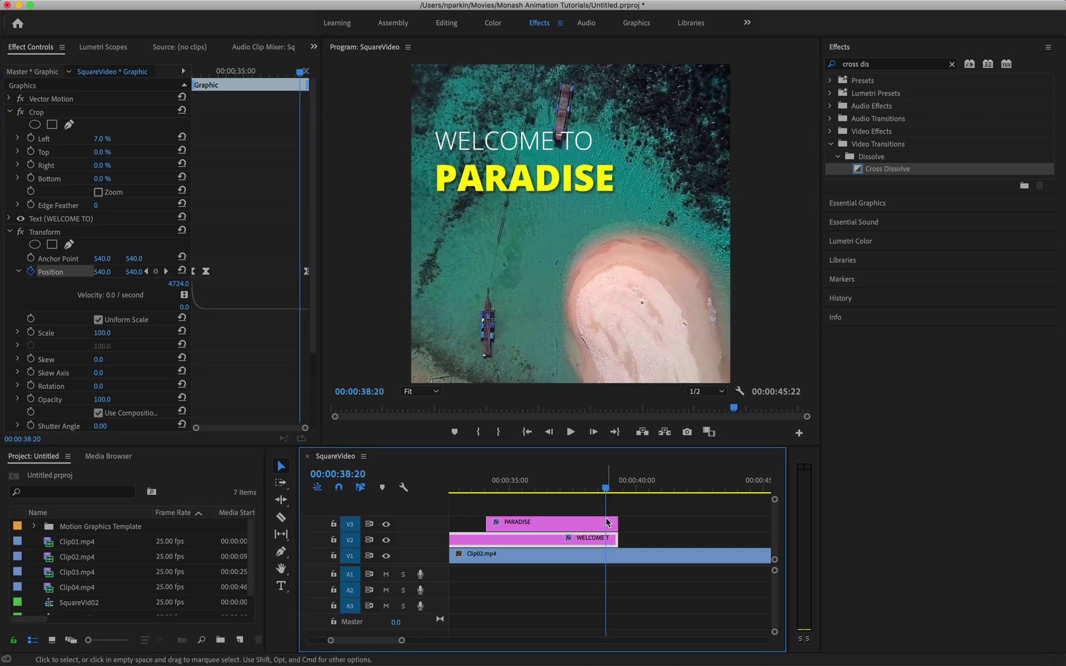
{"action": "left_click", "coordinate": [156, 273]}
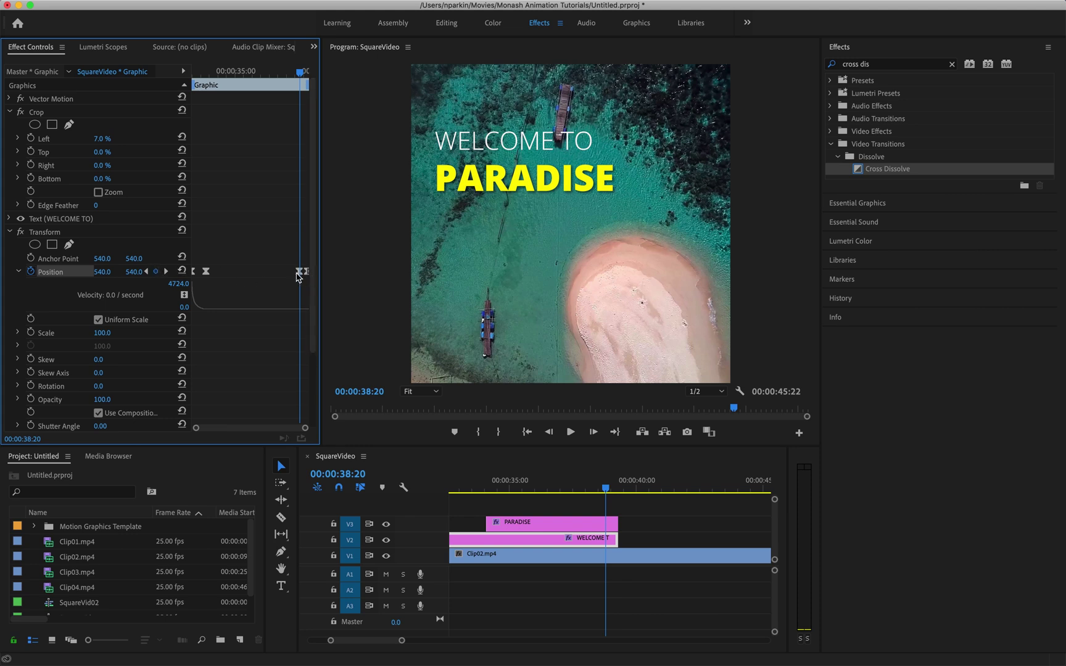
{"action": "left_click", "coordinate": [300, 275]}
{"action": "left_click", "coordinate": [305, 272]}
{"action": "left_click_drag", "start_coordinate": [301, 75], "coordinate": [304, 75]}
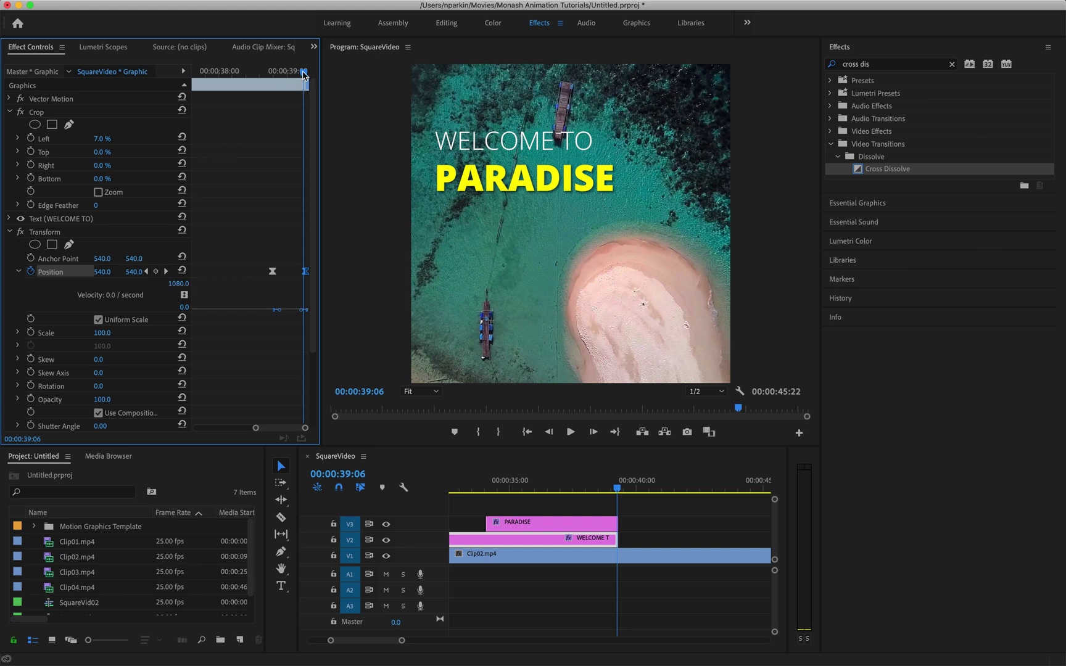
{"action": "left_click_drag", "start_coordinate": [303, 75], "coordinate": [306, 77]}
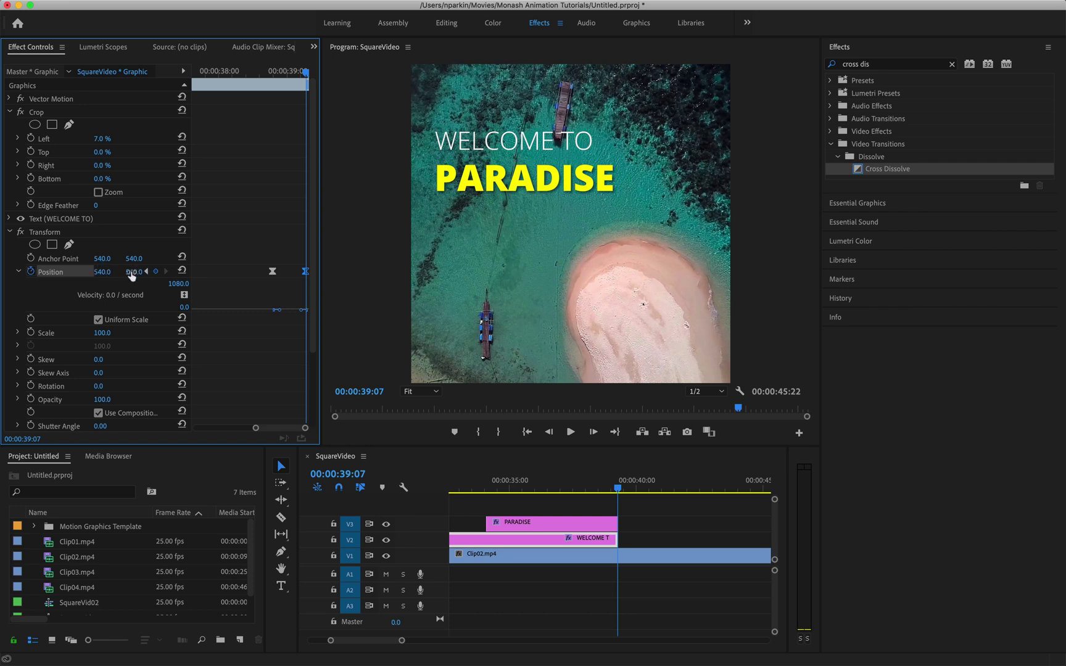
- Drop WELCOME TO to Position 540, 1139, Ease Out the keyframe, and steepen velocity to 10166.4/s
{"action": "left_click_drag", "start_coordinate": [131, 275], "coordinate": [272, 276]}
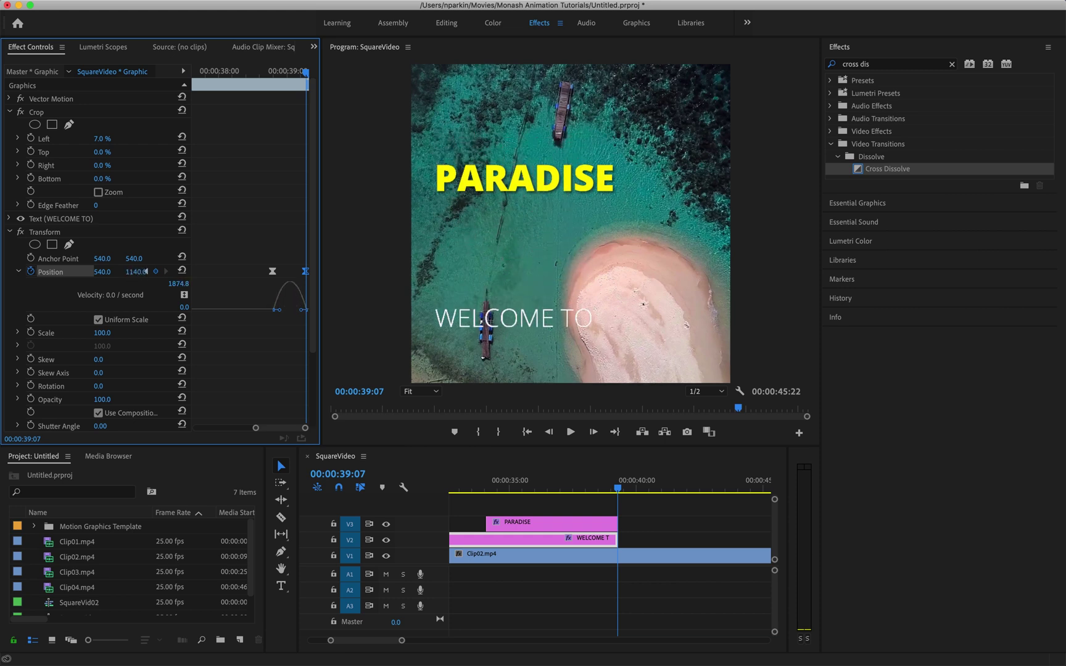
{"action": "right_click", "coordinate": [308, 276]}
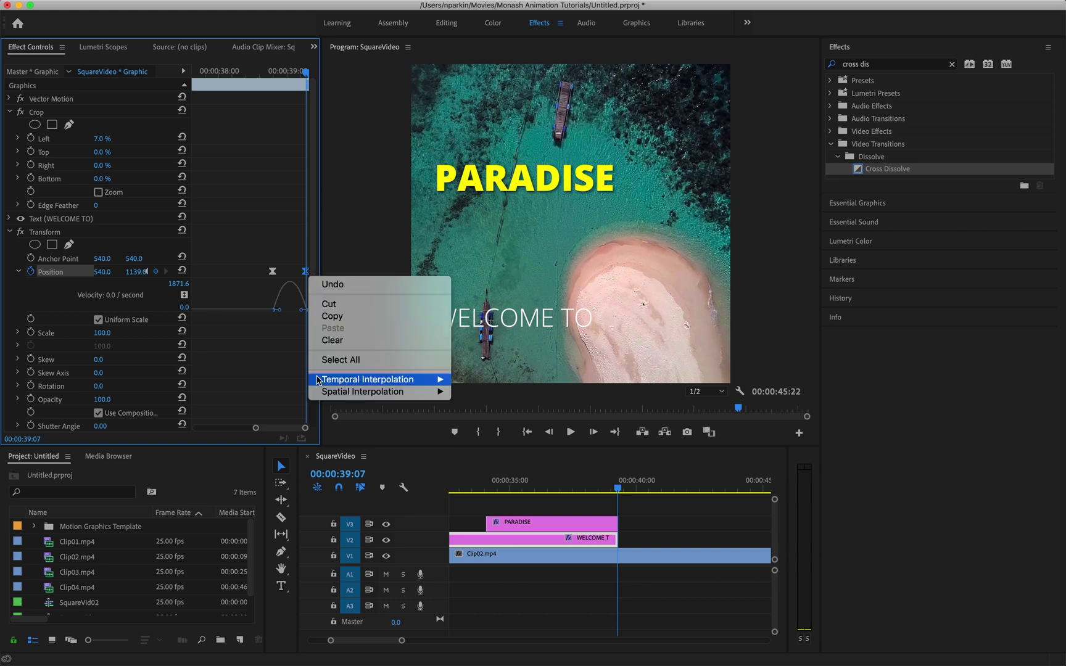
{"action": "mouse_move", "coordinate": [333, 380]}
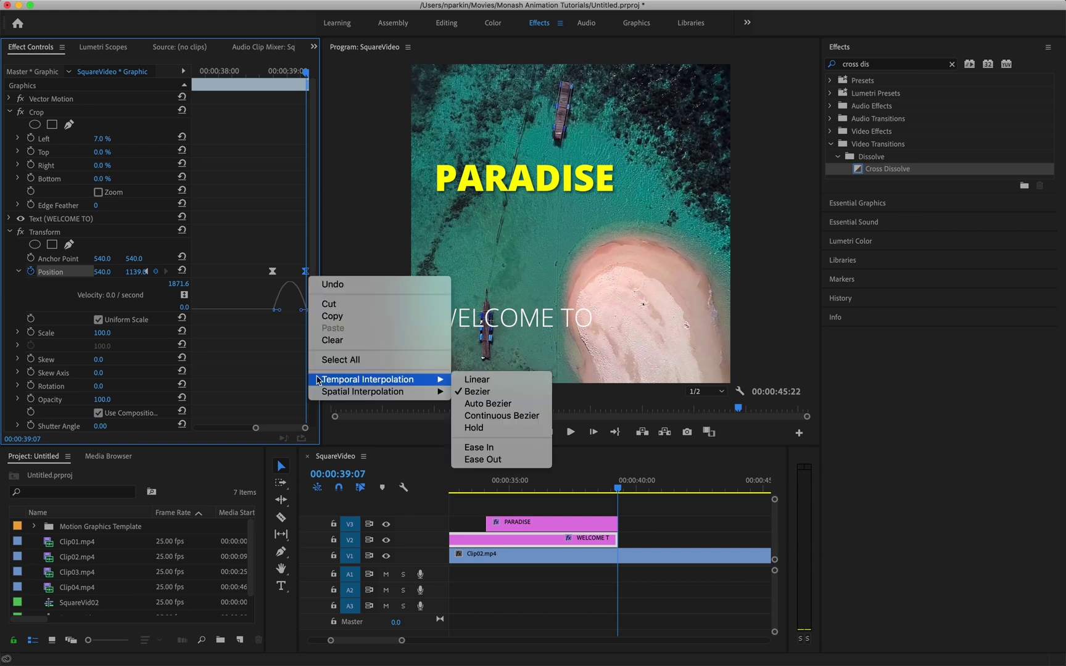
{"action": "left_click", "coordinate": [480, 460]}
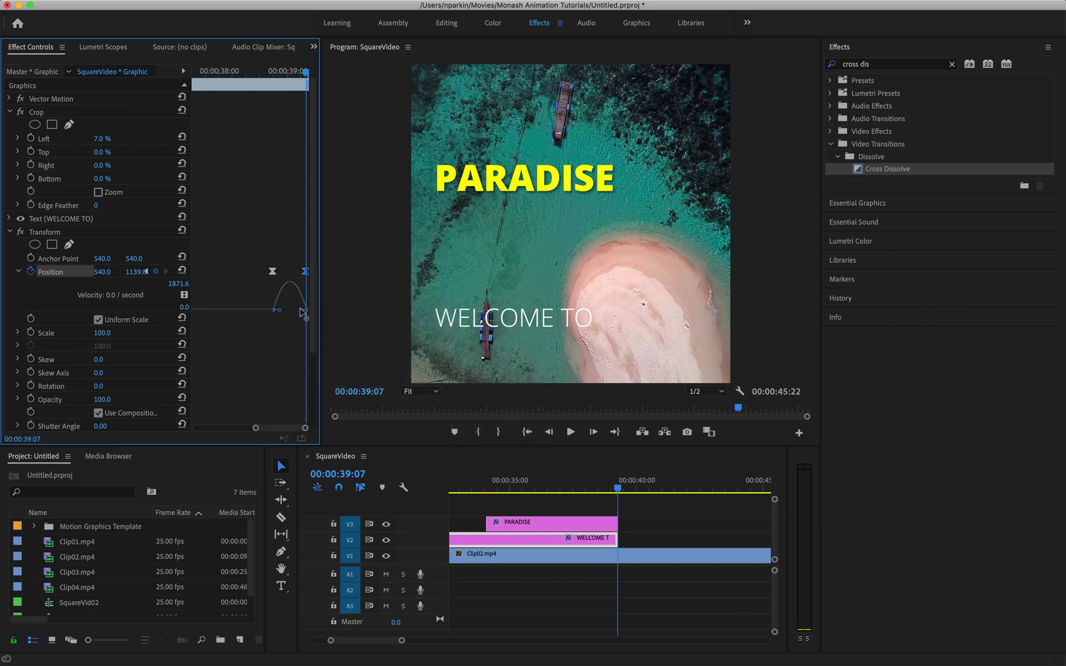
{"action": "left_click_drag", "start_coordinate": [300, 315], "coordinate": [295, 165]}
{"action": "left_click", "coordinate": [584, 480]}
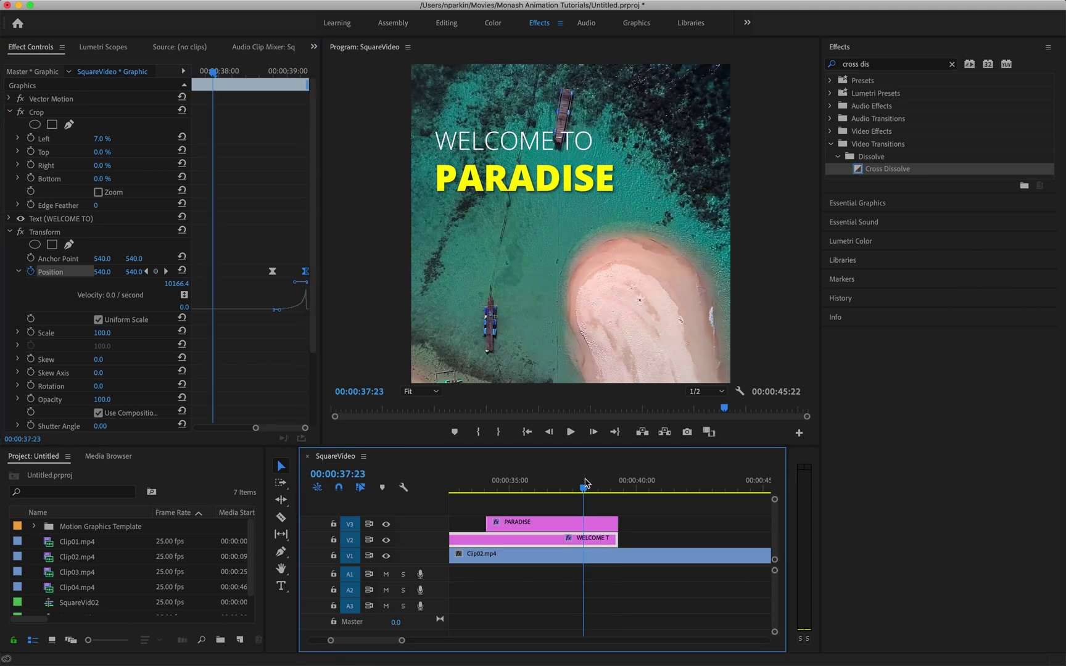
{"action": "key", "text": "space"}
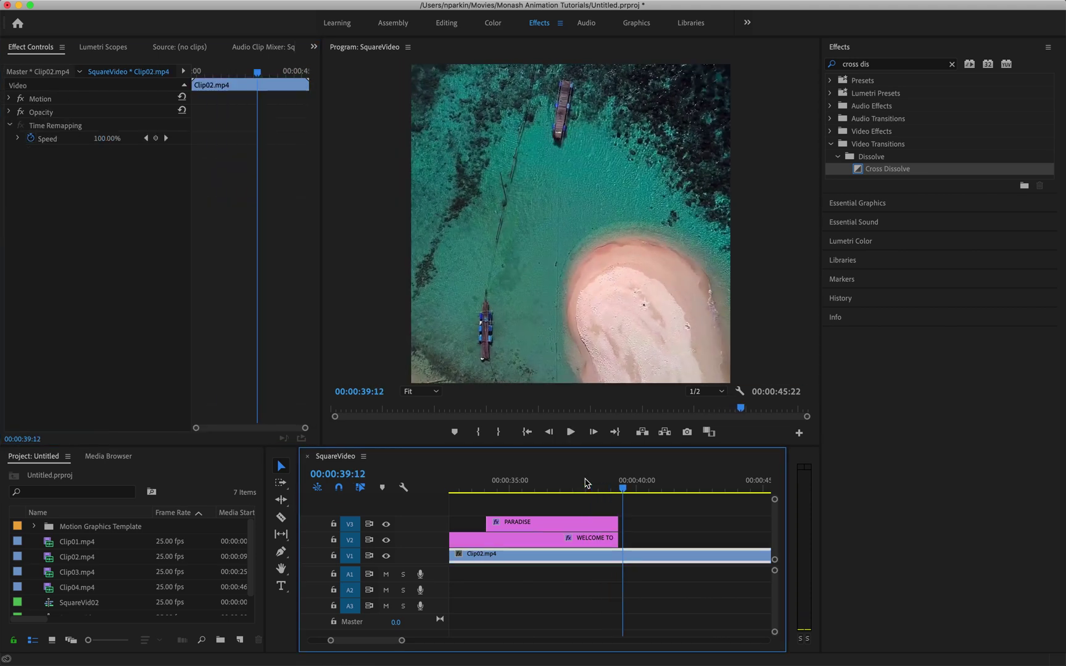
{"action": "left_click", "coordinate": [585, 481]}
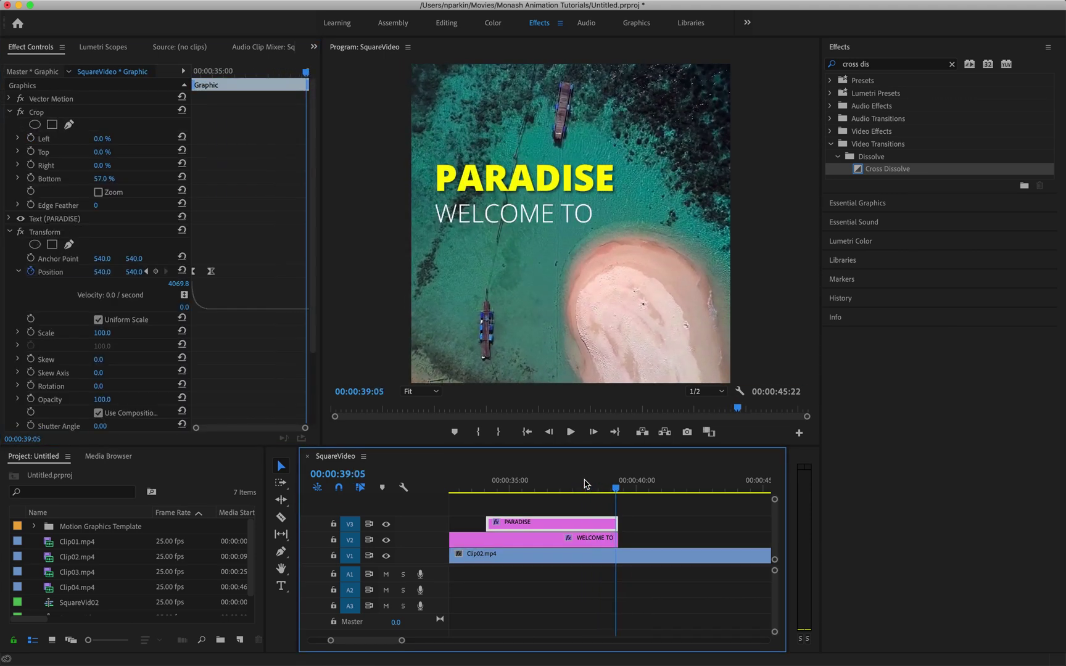
{"action": "left_click", "coordinate": [585, 481]}
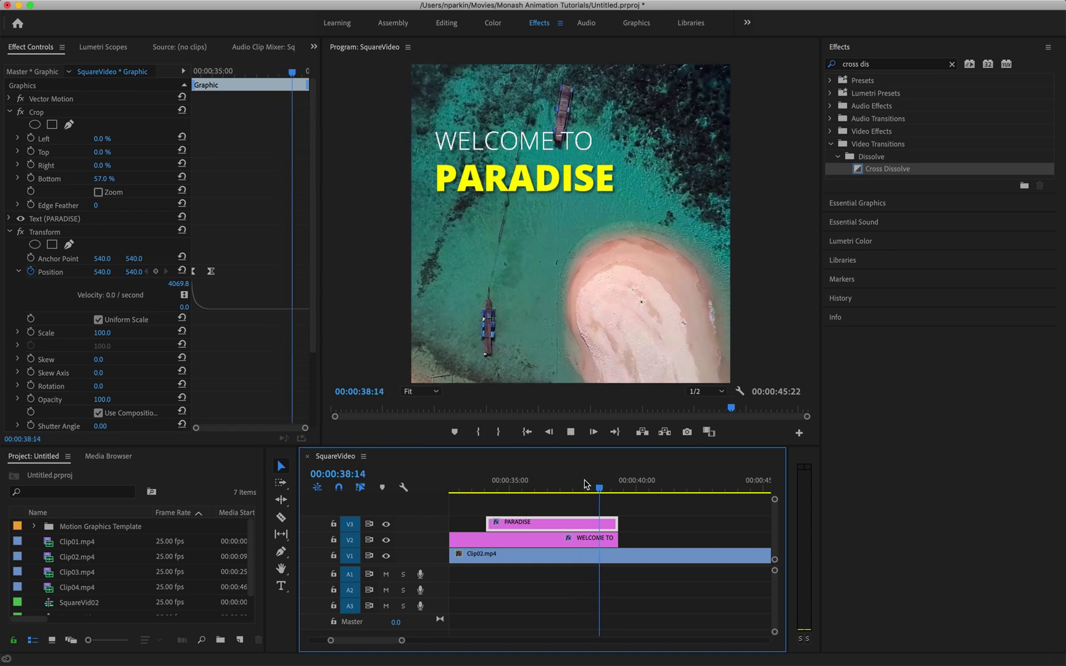
{"action": "key", "text": "space"}
{"action": "left_click", "coordinate": [593, 483]}
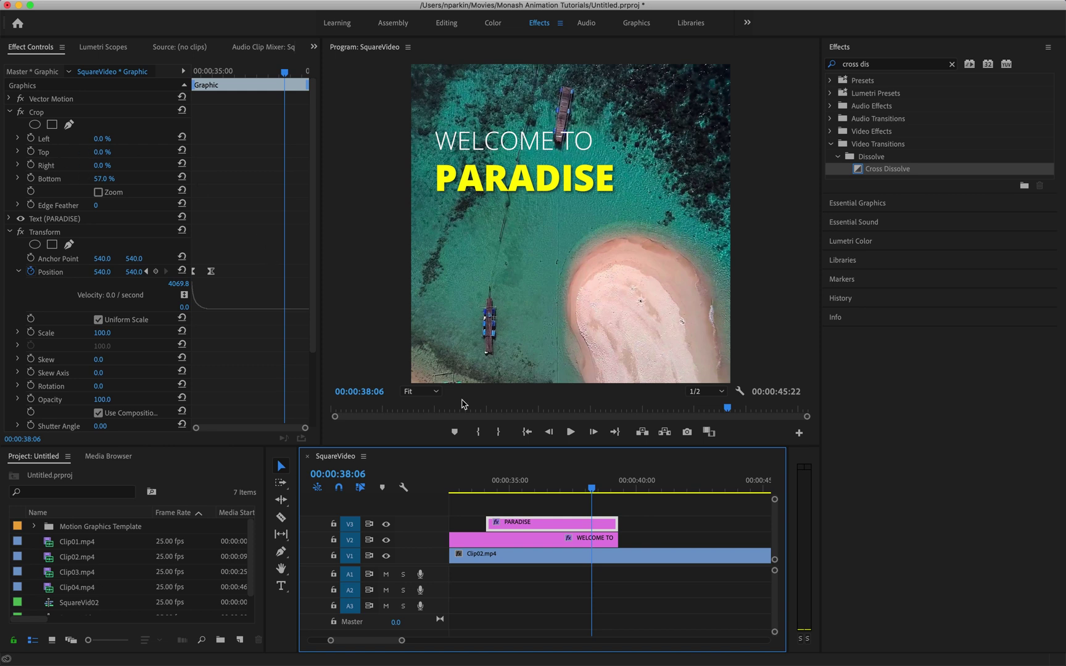
- Increase WELCOME TO's bottom crop and play back the title exit from 37:10
{"action": "left_click", "coordinate": [528, 544]}
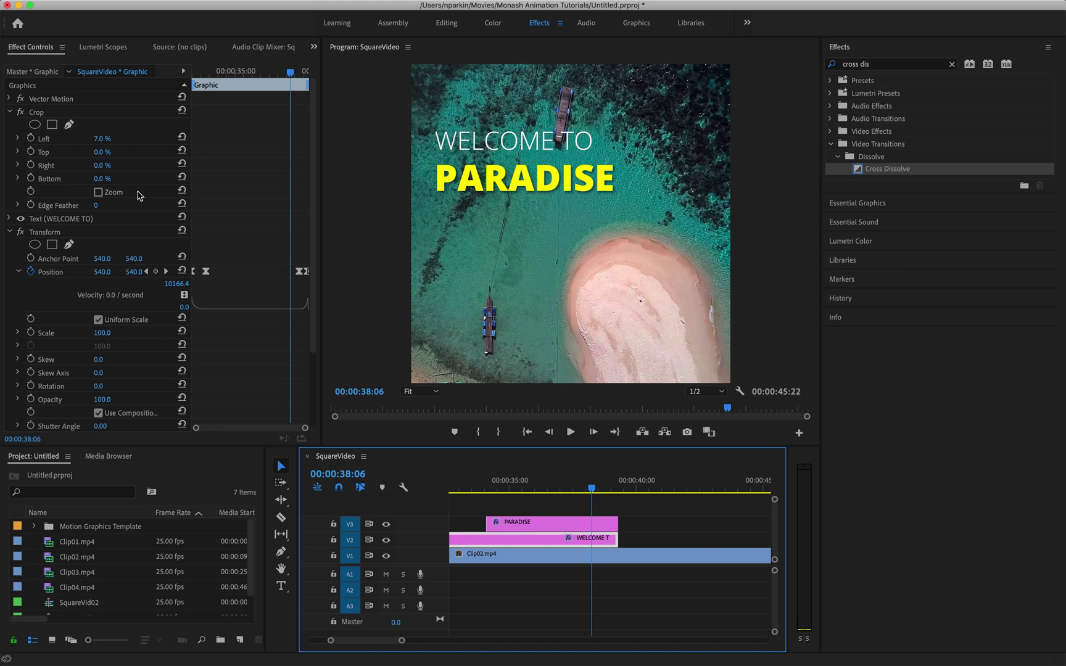
{"action": "left_click", "coordinate": [93, 181]}
{"action": "left_click_drag", "start_coordinate": [99, 178], "coordinate": [132, 178]}
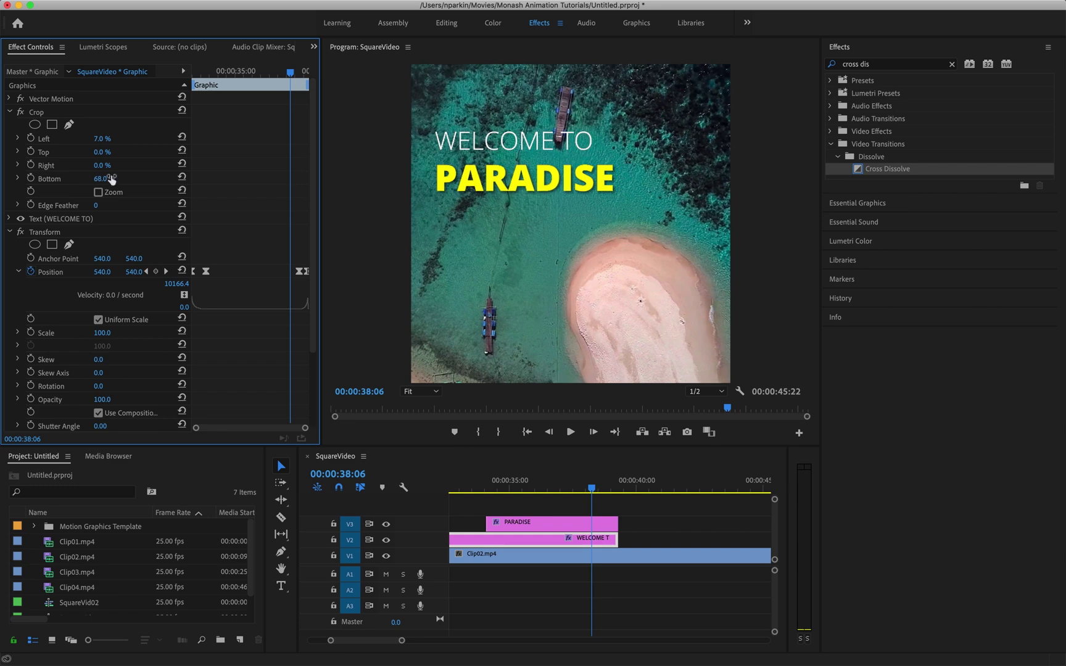
{"action": "left_click", "coordinate": [570, 486]}
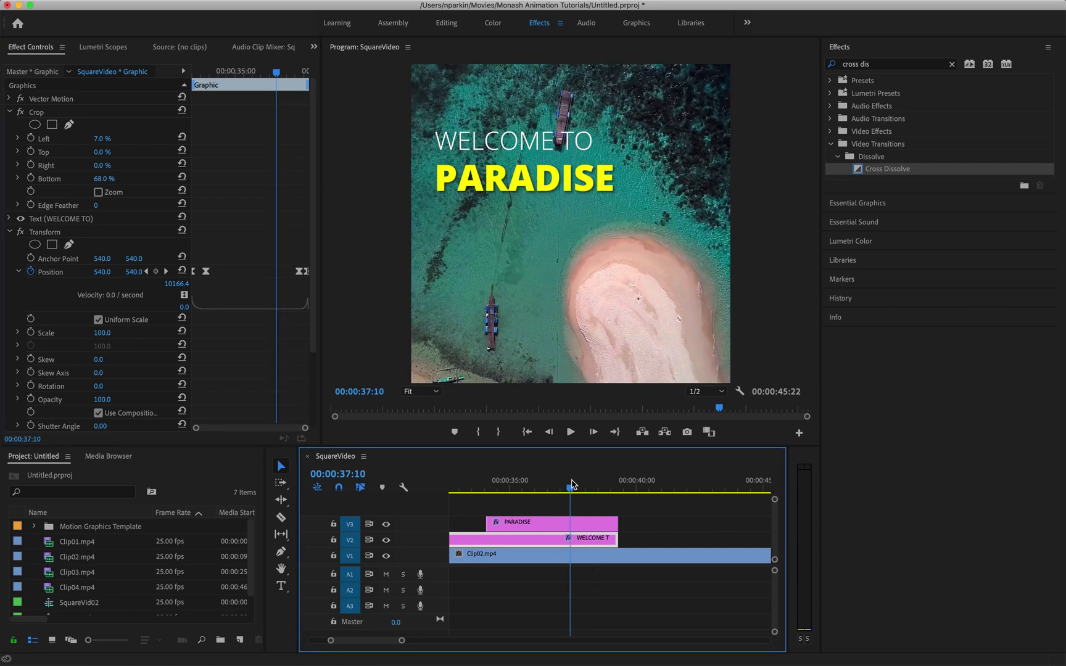
{"action": "key", "text": "space"}
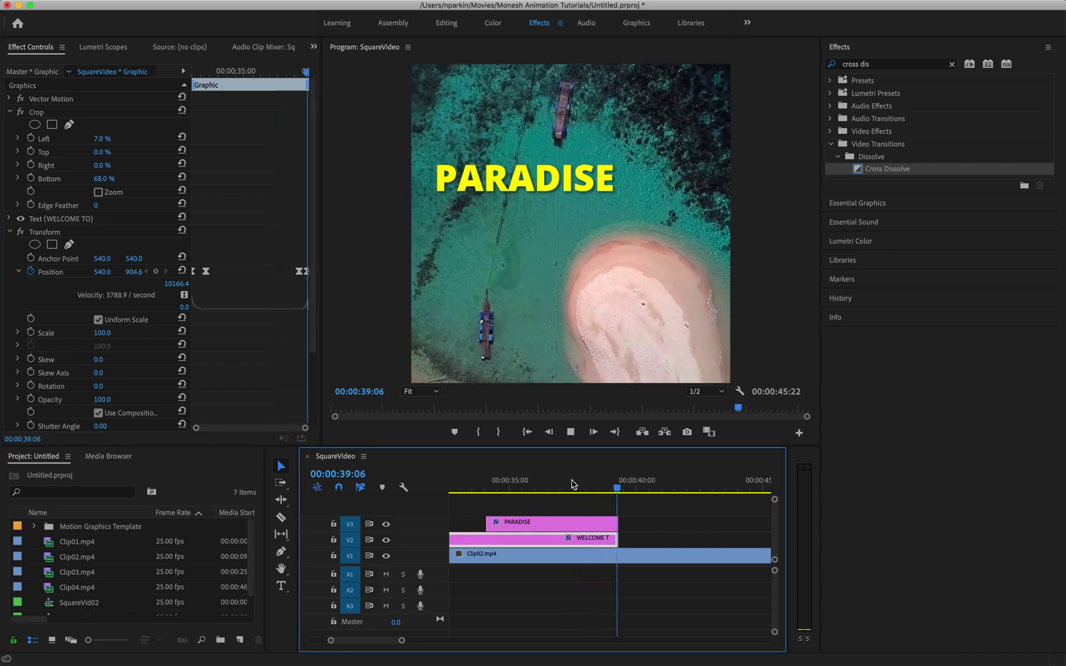
{"action": "left_click", "coordinate": [572, 482]}
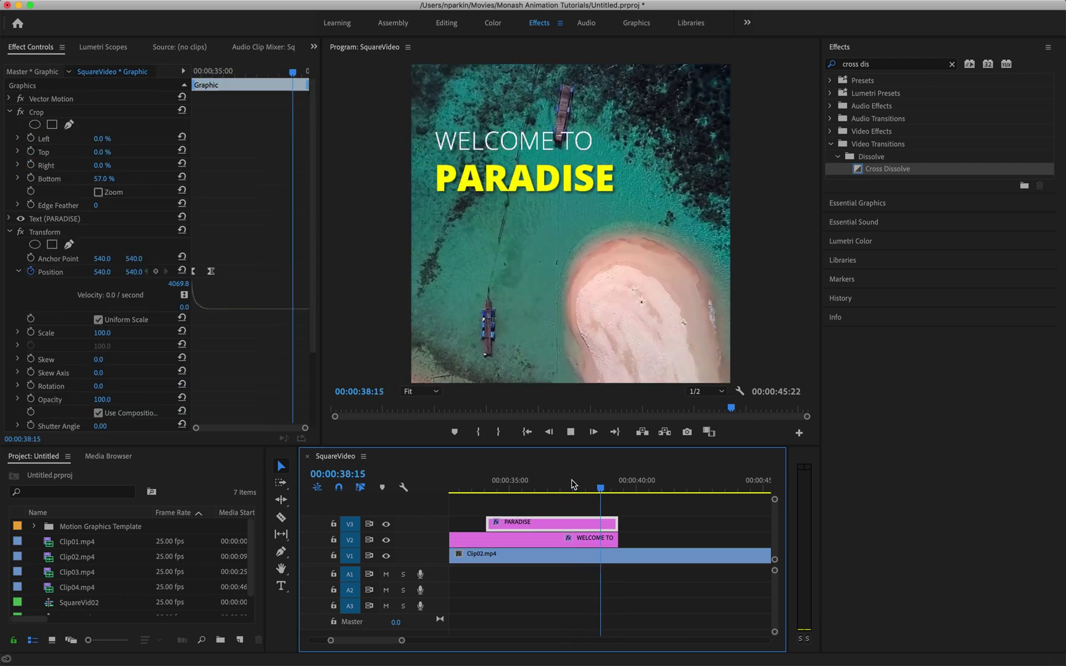
{"action": "left_click_drag", "start_coordinate": [572, 484], "coordinate": [579, 486]}
{"action": "key", "text": "Right"}
{"action": "key", "text": "Right"}
{"action": "key", "text": "Right"}
{"action": "key", "text": "Right"}
{"action": "key", "text": "Right"}
{"action": "key", "text": "Right"}
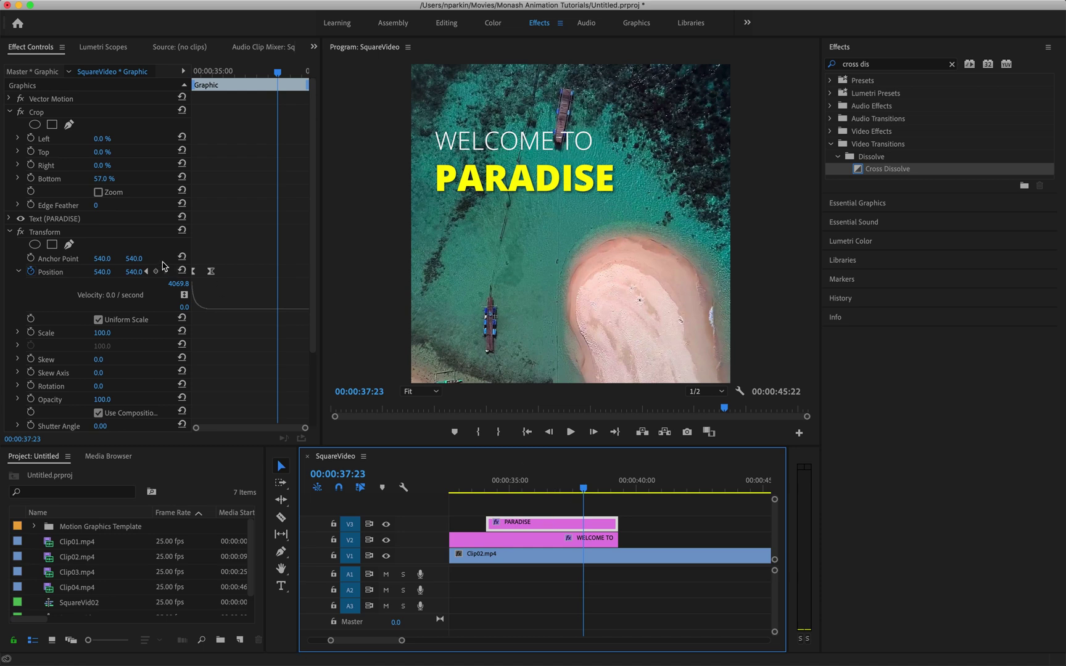
- Try PARADISE bottom crops of 59% and 73%, then undo the change
{"action": "left_click", "coordinate": [103, 178]}
{"action": "type", "text": "59"}
{"action": "key", "text": "Return"}
{"action": "key", "text": "space"}
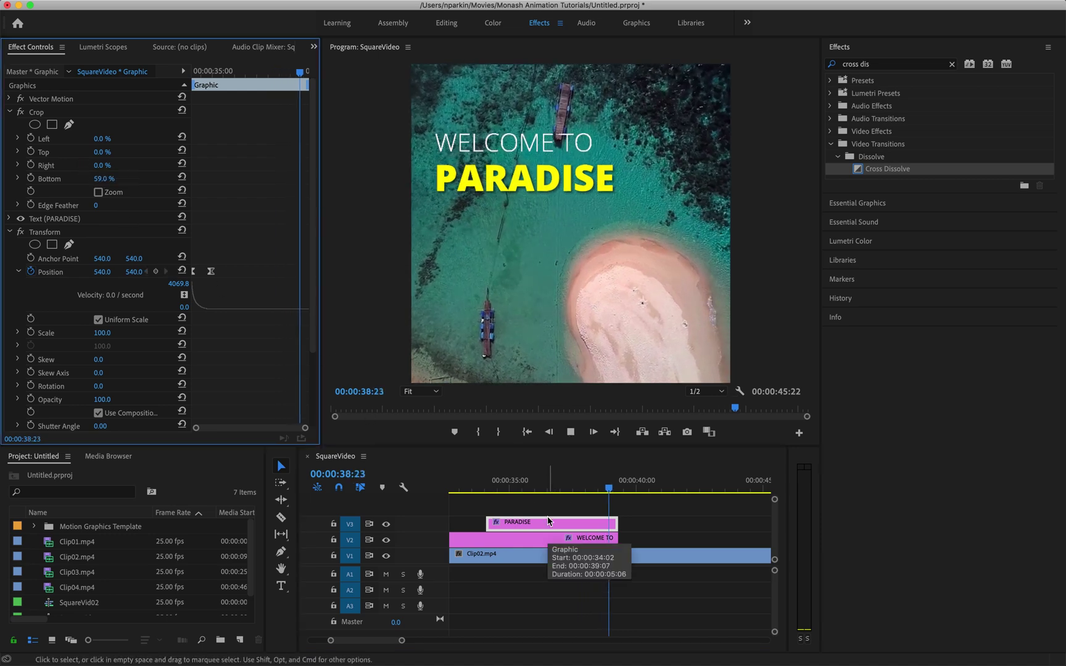
{"action": "left_click", "coordinate": [589, 482]}
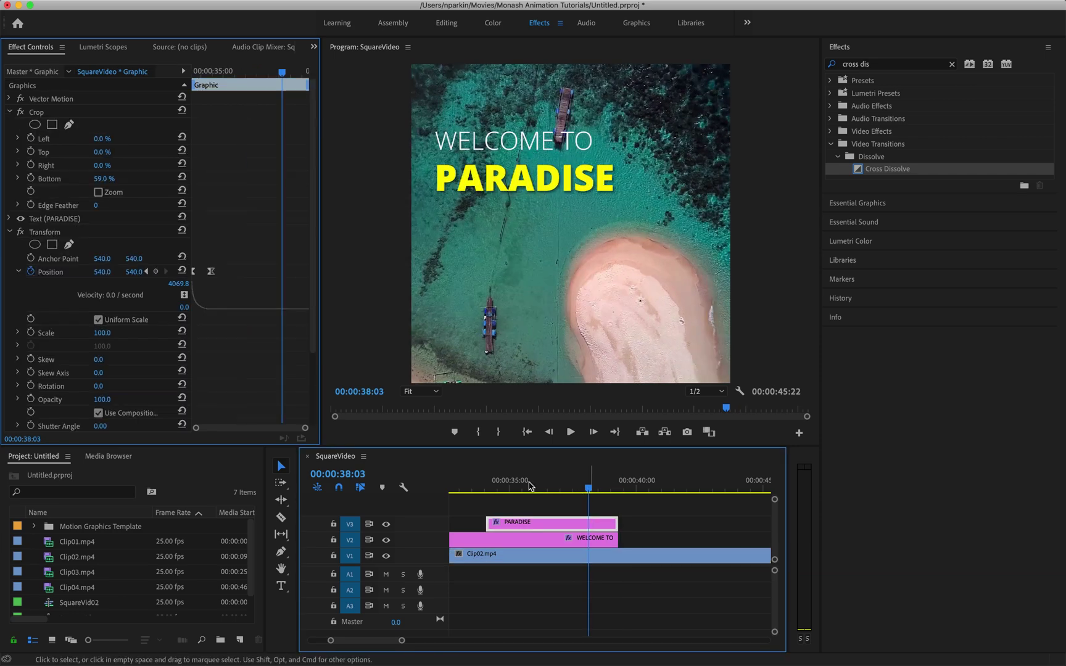
{"action": "left_click", "coordinate": [102, 179]}
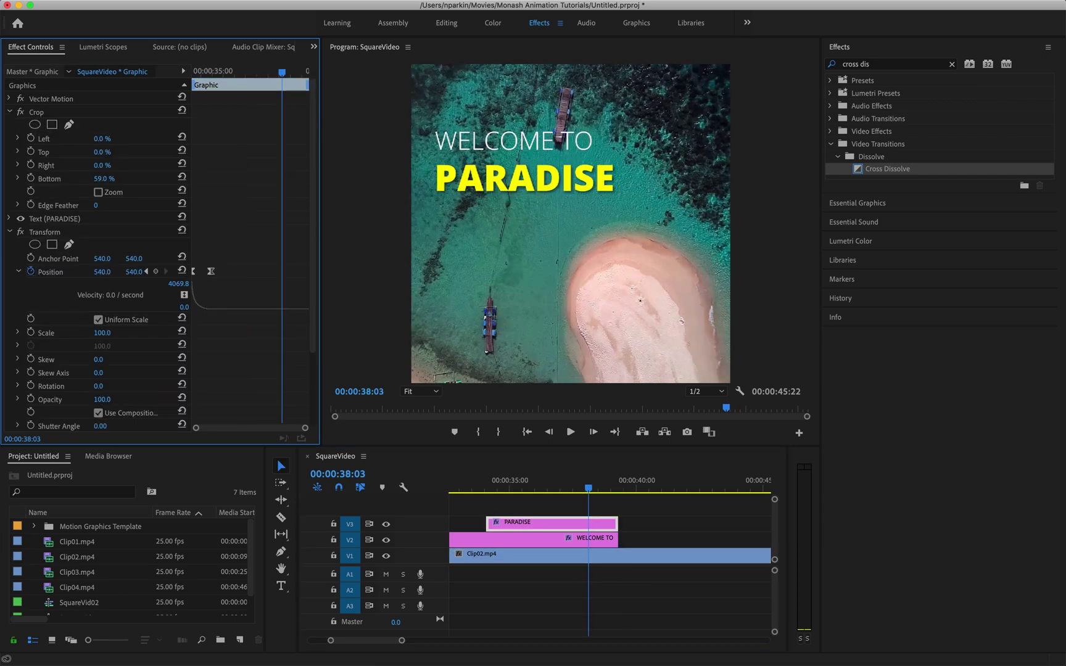
{"action": "type", "text": "73"}
{"action": "key", "text": "Return"}
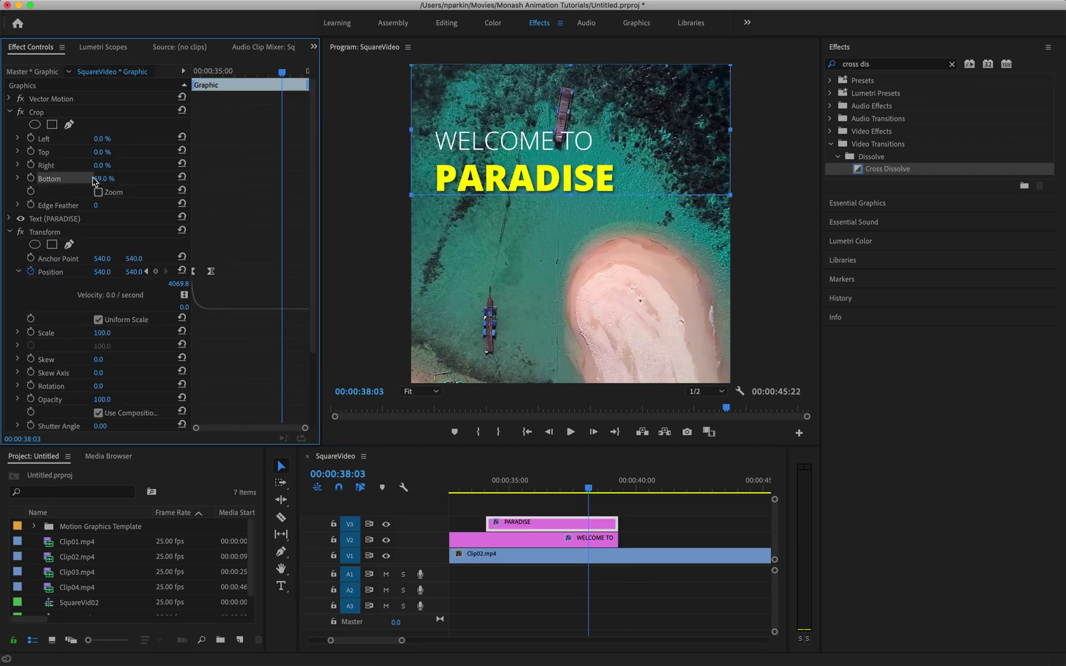
{"action": "left_click_drag", "start_coordinate": [115, 179], "coordinate": [111, 179]}
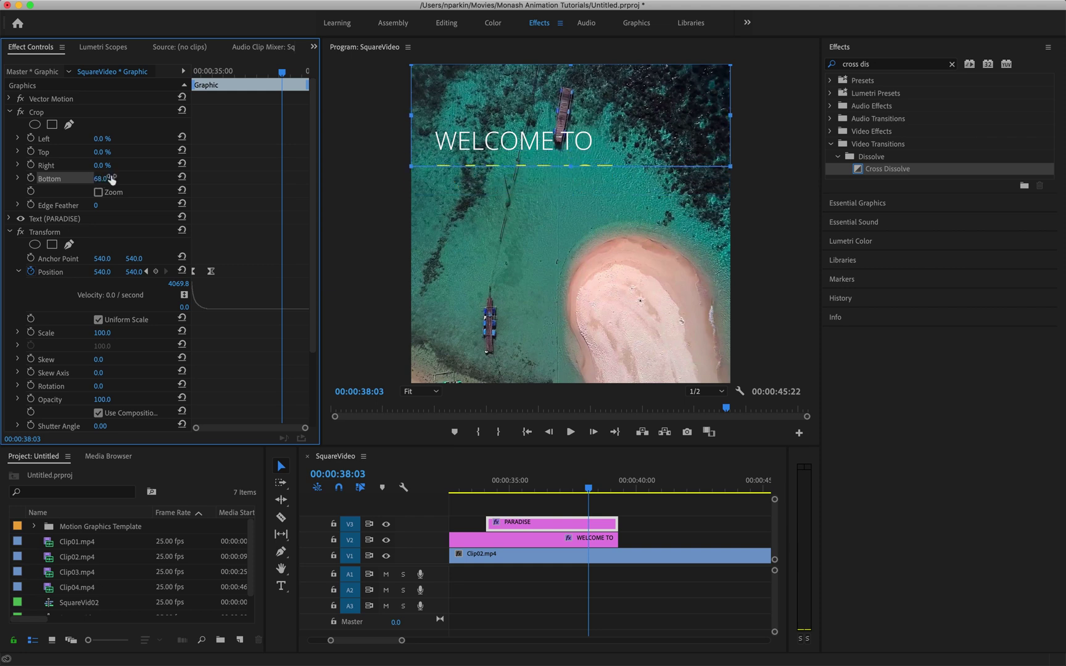
{"action": "key", "text": "super+z"}
{"action": "key", "text": "super+z"}
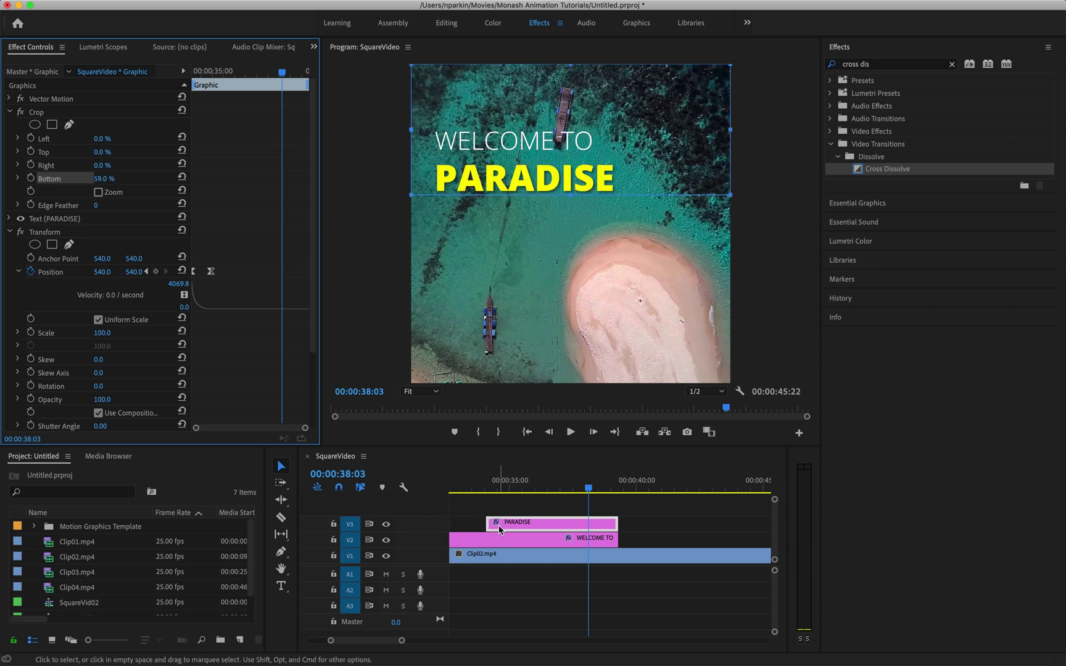
- Set WELCOME TO's bottom crop to 72% and replay the animation from about 37:20
{"action": "left_click", "coordinate": [497, 542]}
{"action": "left_click", "coordinate": [94, 168]}
{"action": "left_click_drag", "start_coordinate": [103, 179], "coordinate": [117, 179]}
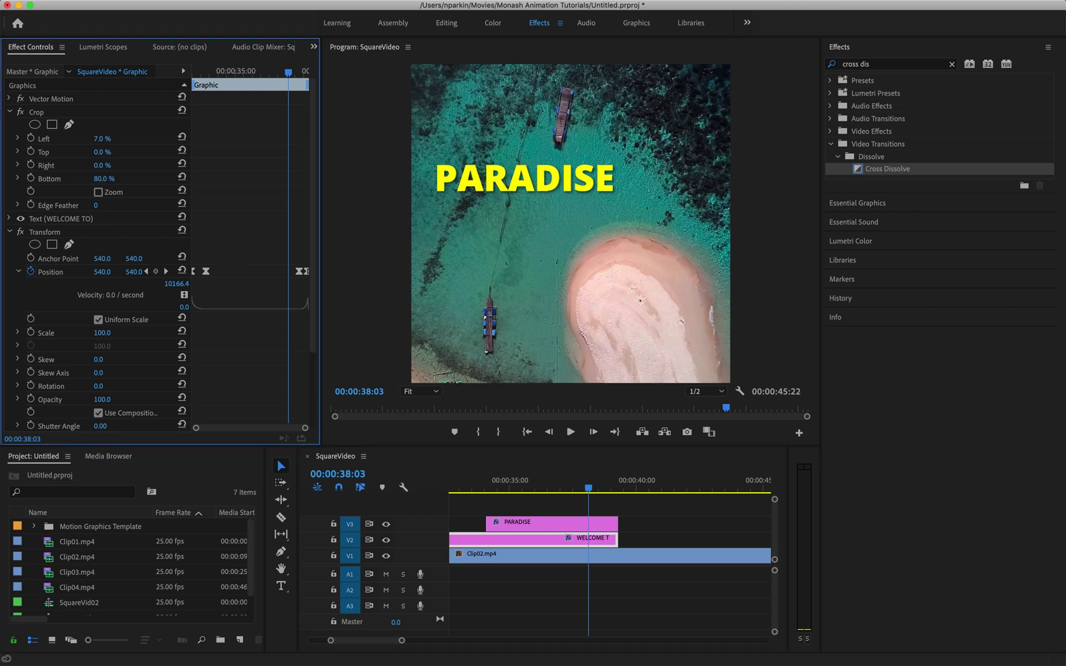
{"action": "left_click_drag", "start_coordinate": [103, 179], "coordinate": [92, 178]}
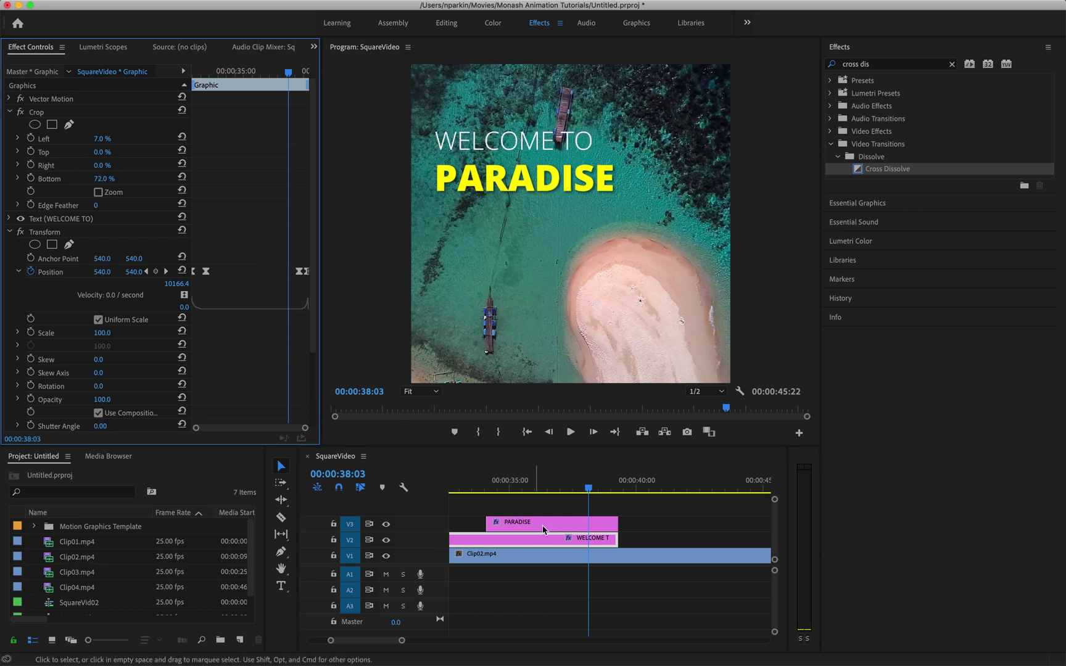
{"action": "left_click", "coordinate": [580, 493]}
{"action": "key", "text": "space"}
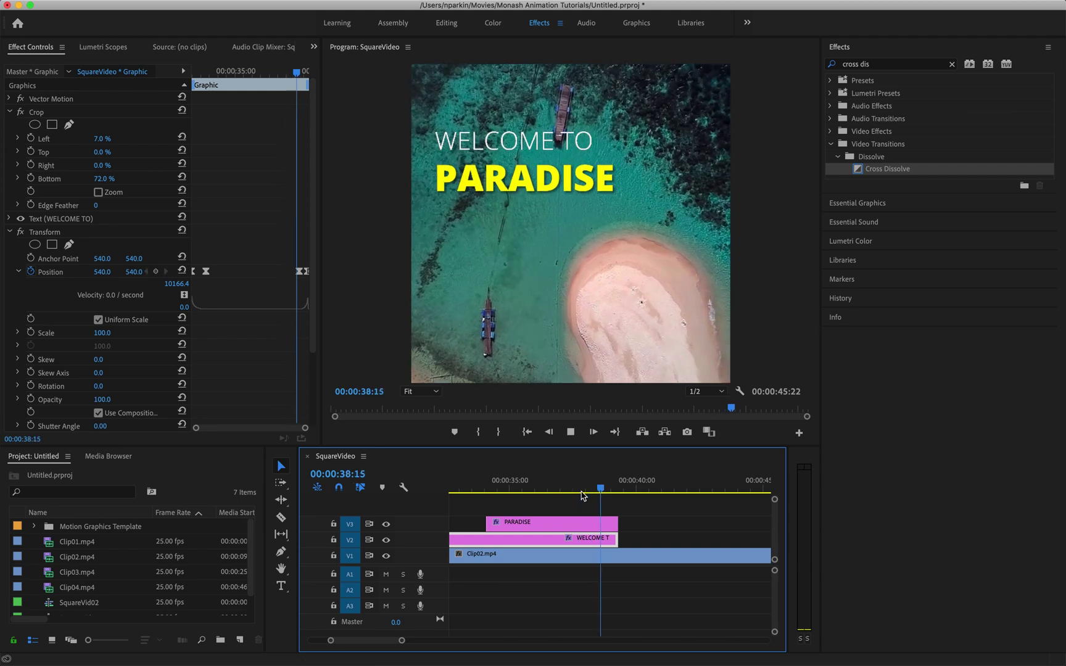
{"action": "left_click", "coordinate": [582, 494]}
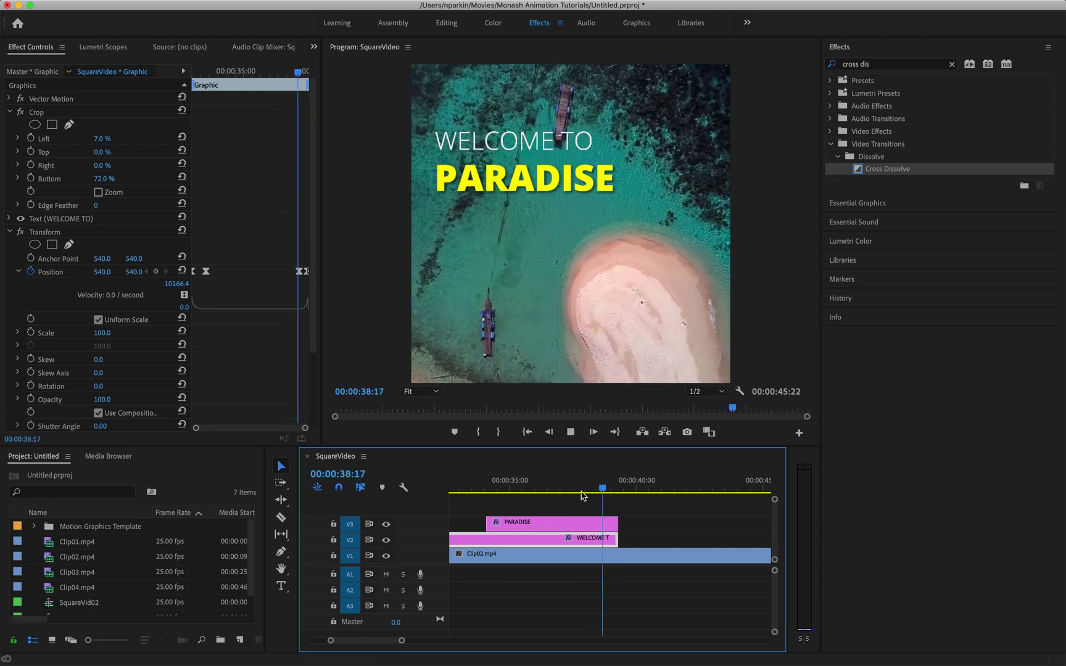
{"action": "left_click", "coordinate": [581, 494]}
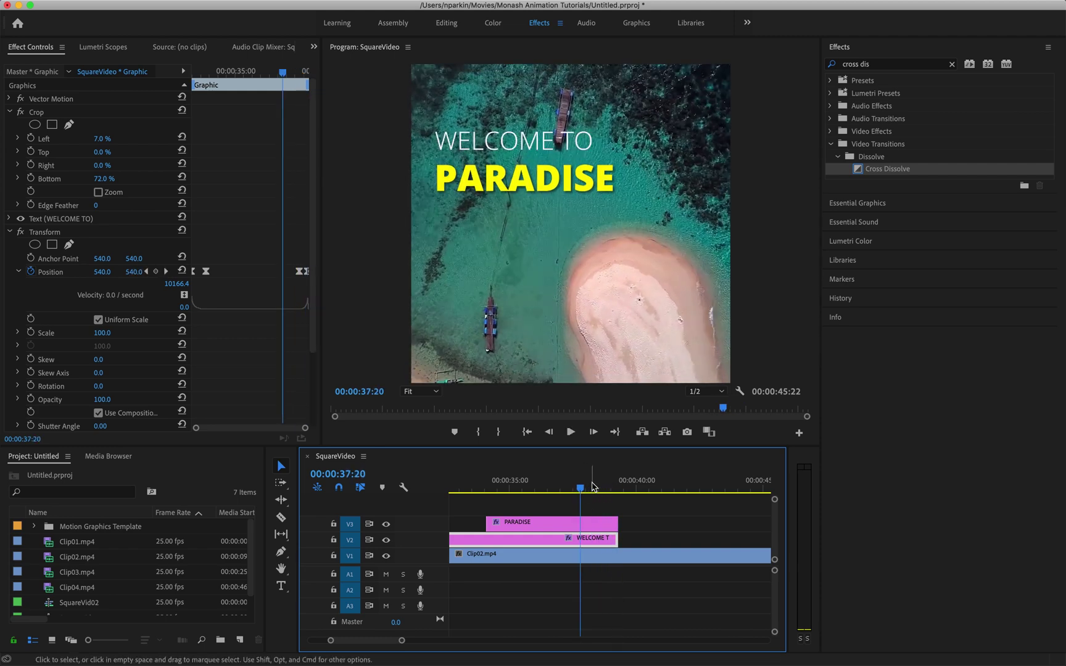
{"action": "left_click", "coordinate": [589, 493]}
- Add a Position keyframe to PARADISE at 00:00:38:20 and select its Position property
{"action": "left_click", "coordinate": [588, 522]}
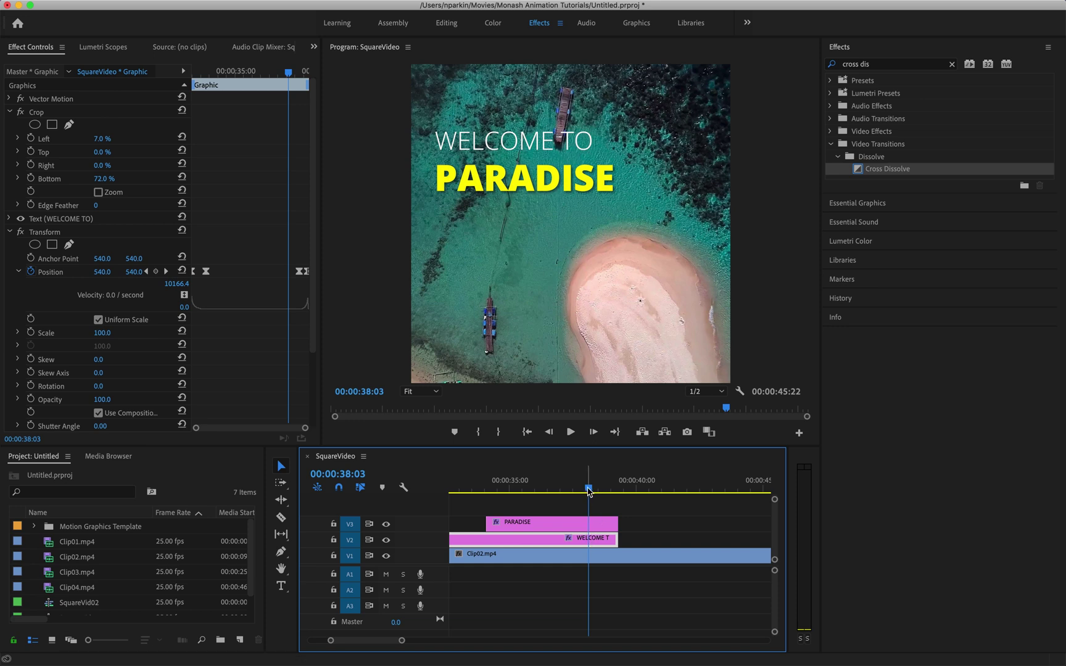
{"action": "left_click_drag", "start_coordinate": [286, 74], "coordinate": [294, 71]}
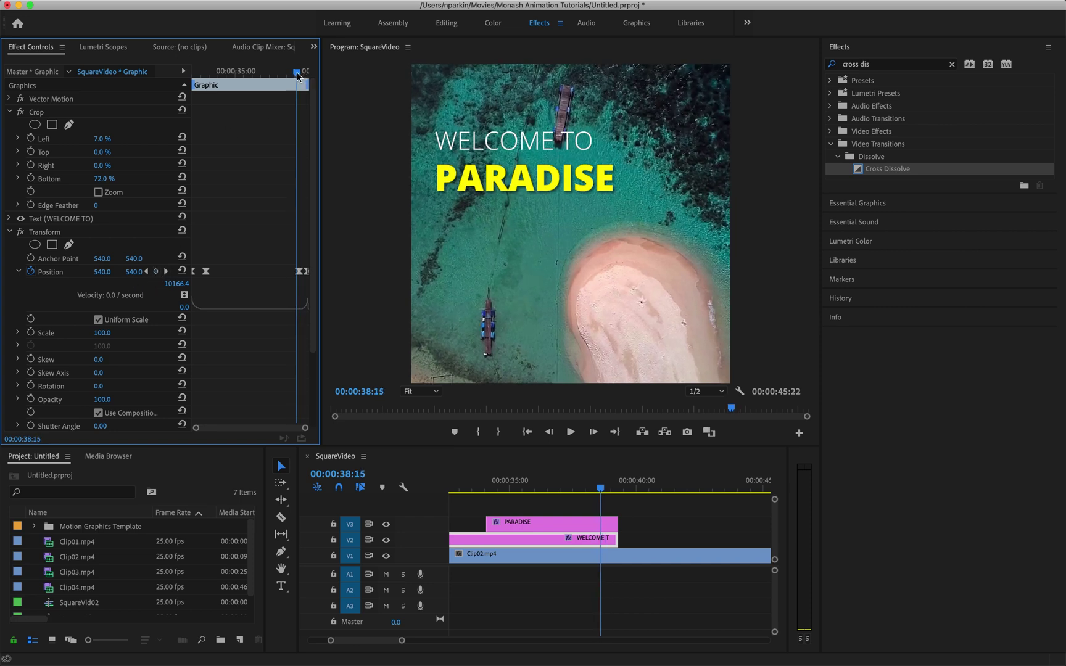
{"action": "left_click_drag", "start_coordinate": [298, 76], "coordinate": [303, 76]}
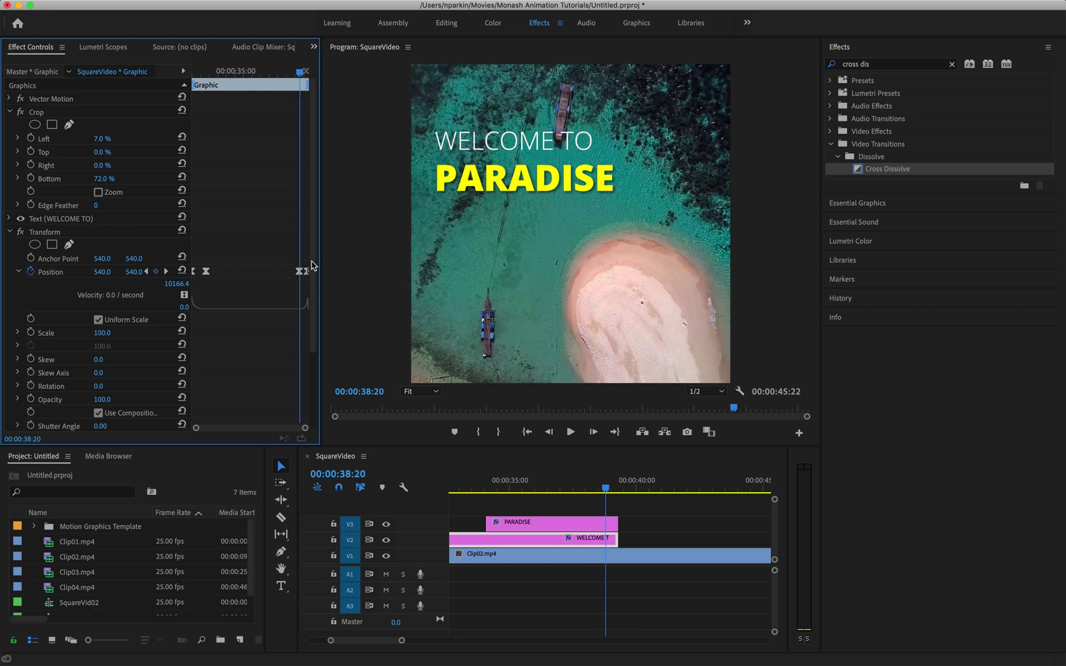
{"action": "left_click", "coordinate": [603, 526]}
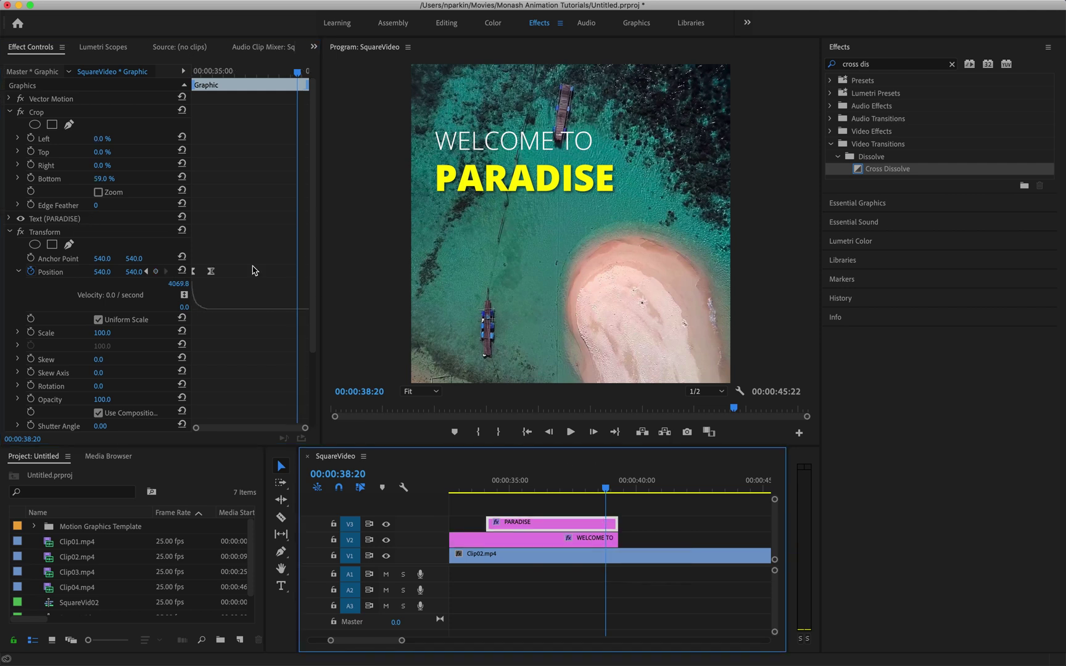
{"action": "left_click", "coordinate": [156, 273]}
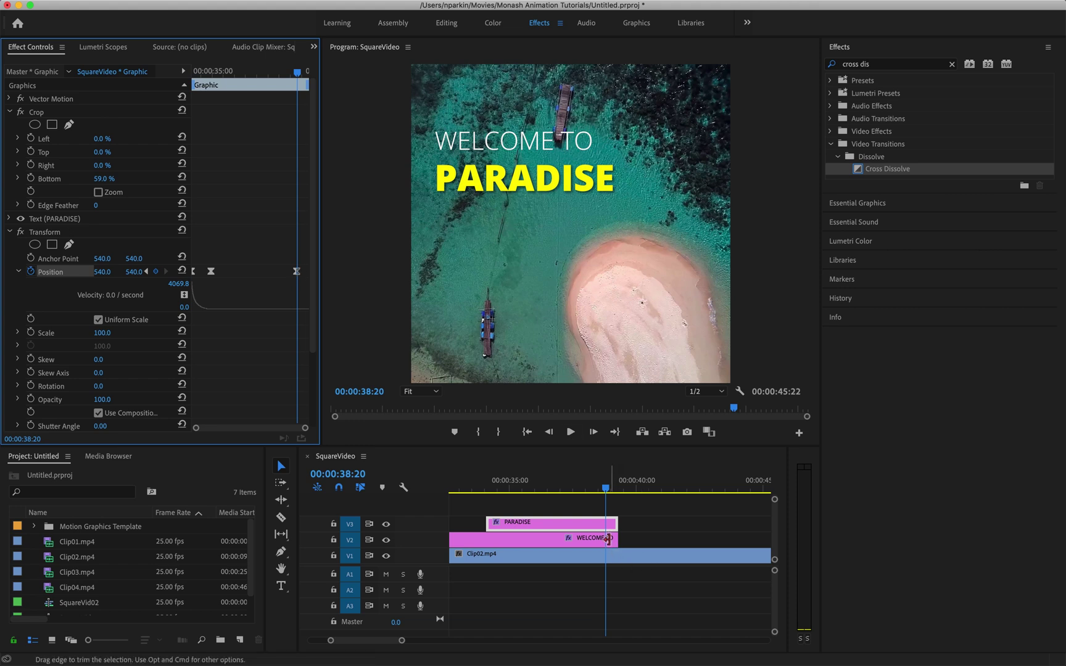
{"action": "left_click", "coordinate": [595, 540]}
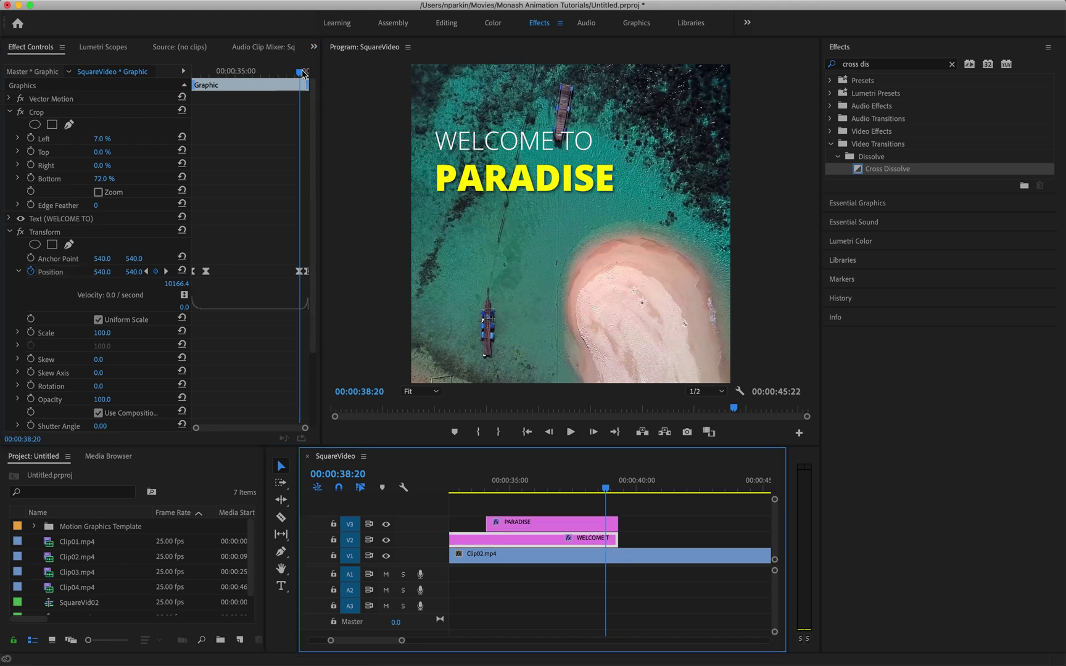
{"action": "left_click_drag", "start_coordinate": [298, 73], "coordinate": [308, 74]}
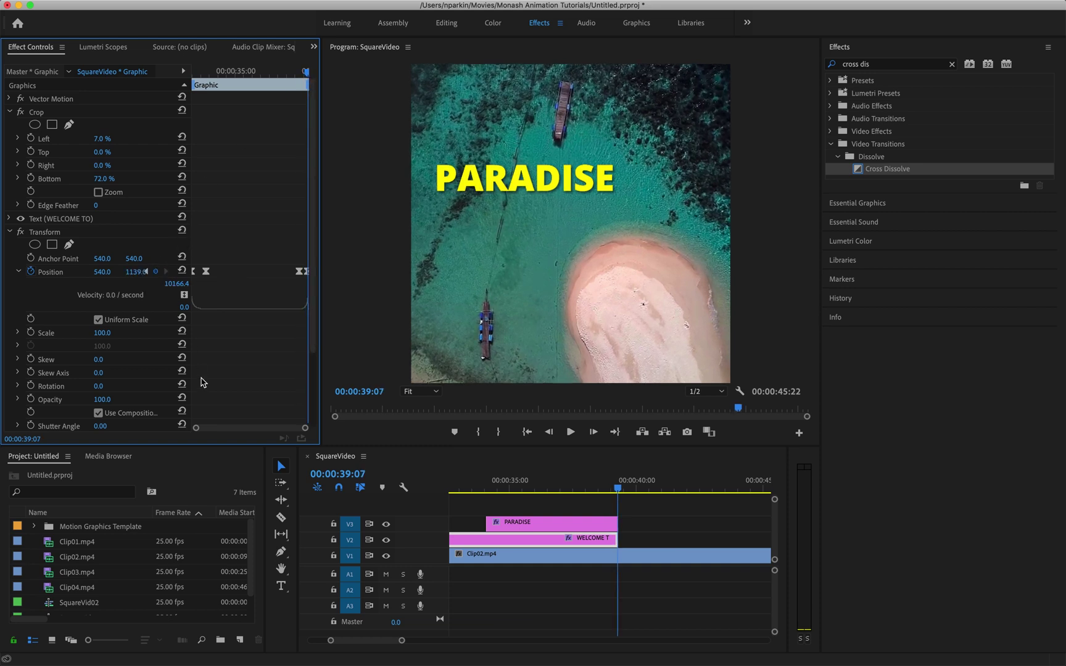
{"action": "left_click", "coordinate": [587, 526]}
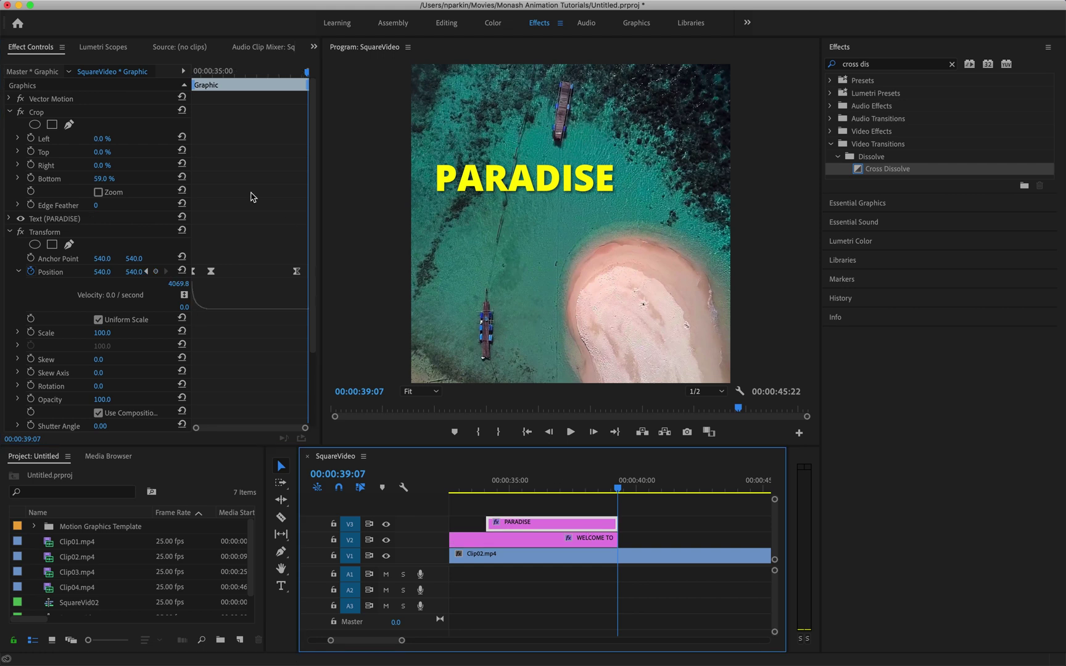
{"action": "left_click", "coordinate": [161, 271]}
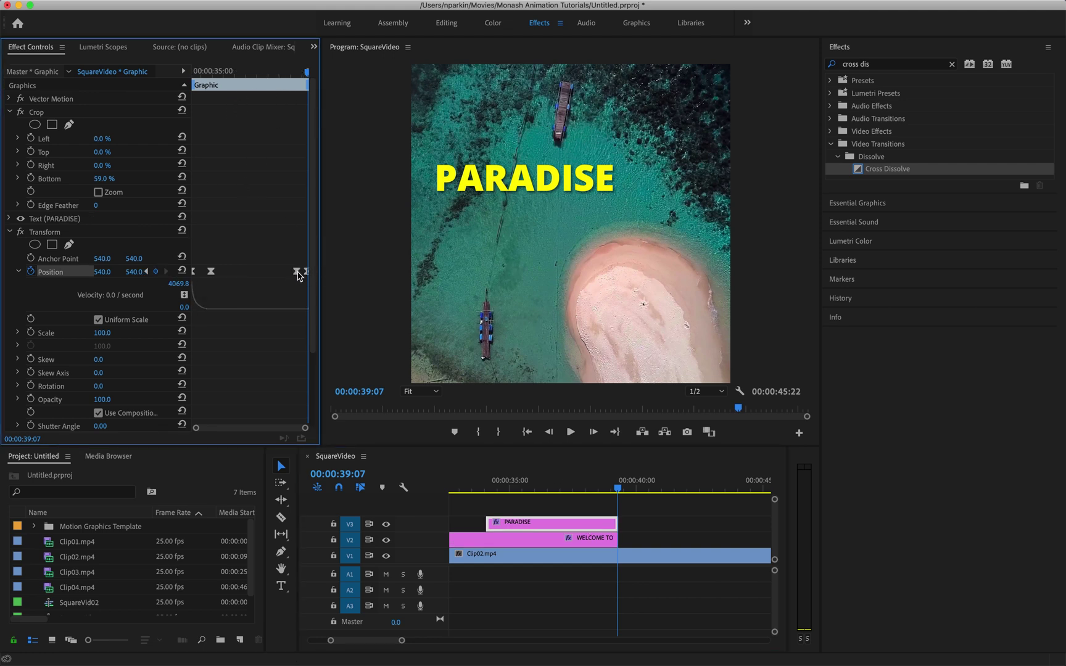
- Ease Out PARADISE's last Position keyframe, lower it to Y 658, and play the exit
{"action": "right_click", "coordinate": [302, 274]}
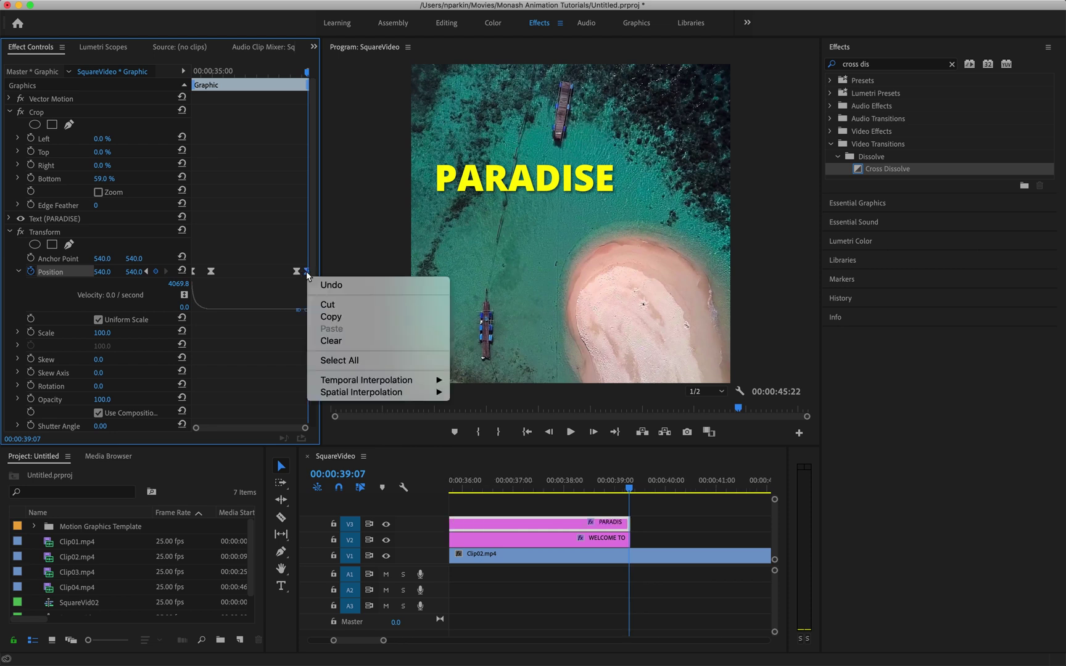
{"action": "mouse_move", "coordinate": [350, 383]}
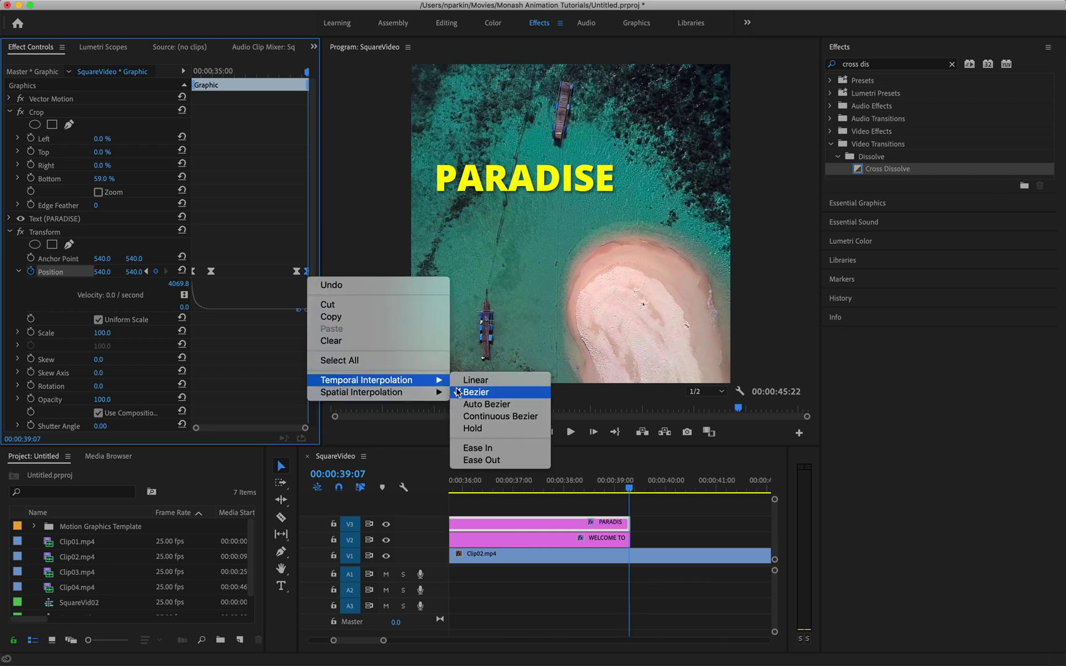
{"action": "left_click", "coordinate": [463, 460]}
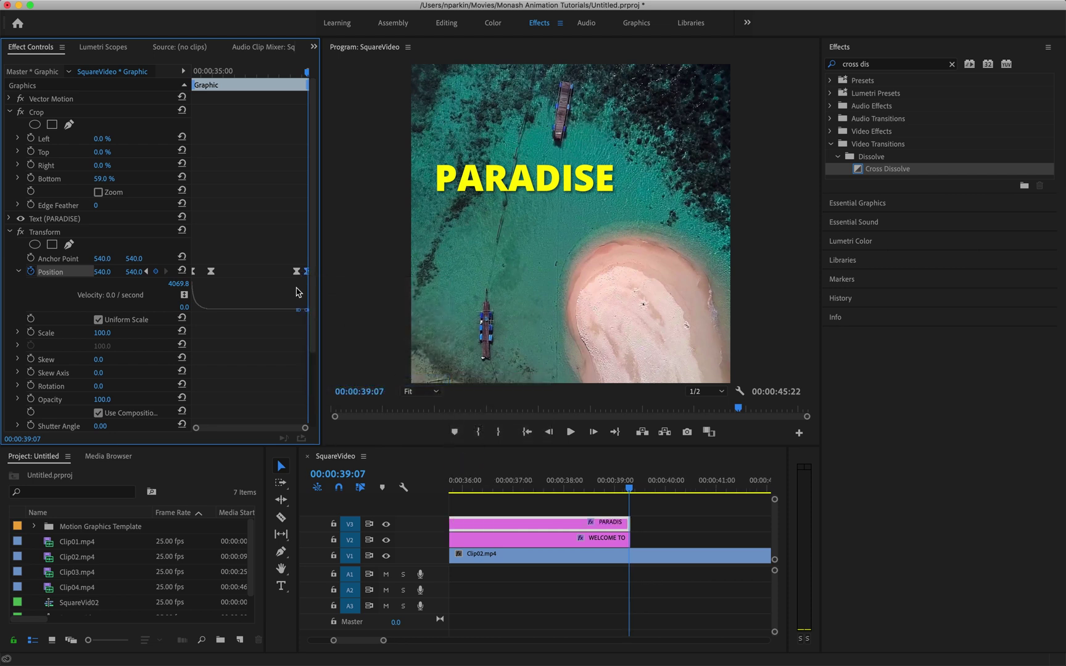
{"action": "scroll", "coordinate": [298, 290], "scroll_direction": "up", "scroll_amount": 2}
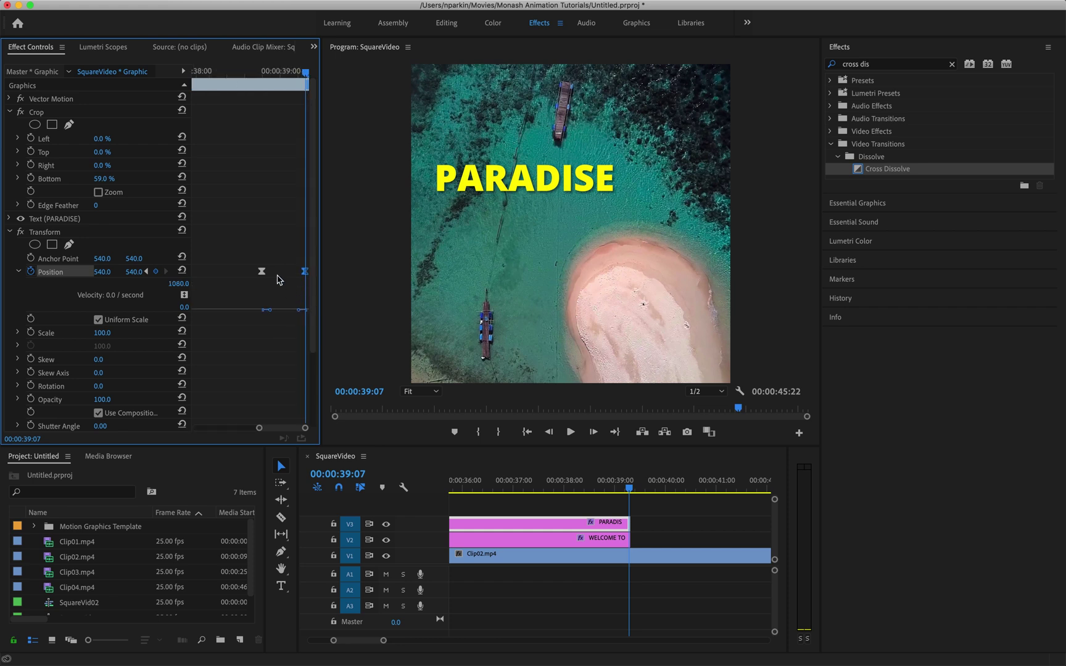
{"action": "left_click_drag", "start_coordinate": [271, 71], "coordinate": [303, 75]}
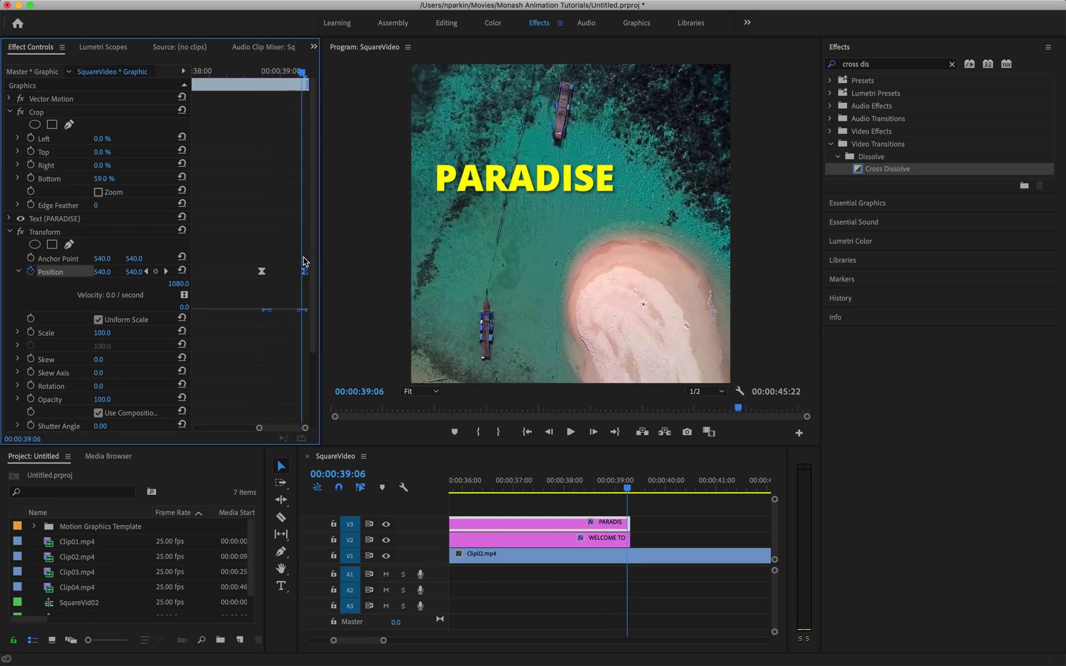
{"action": "left_click_drag", "start_coordinate": [303, 74], "coordinate": [307, 75]}
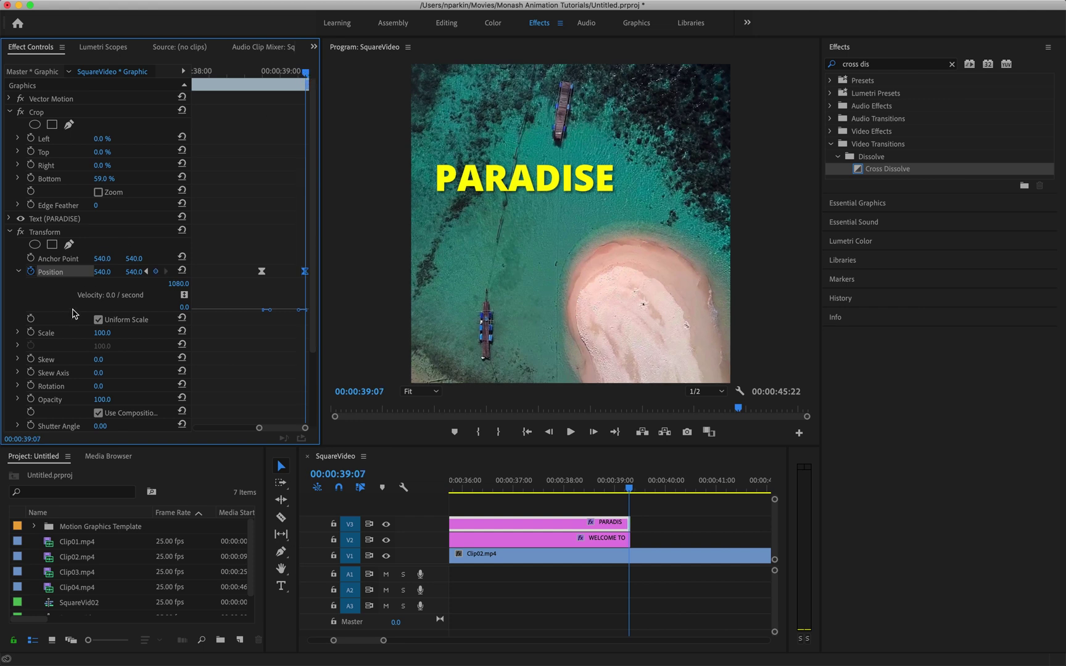
{"action": "left_click_drag", "start_coordinate": [134, 272], "coordinate": [288, 244]}
{"action": "left_click", "coordinate": [572, 485]}
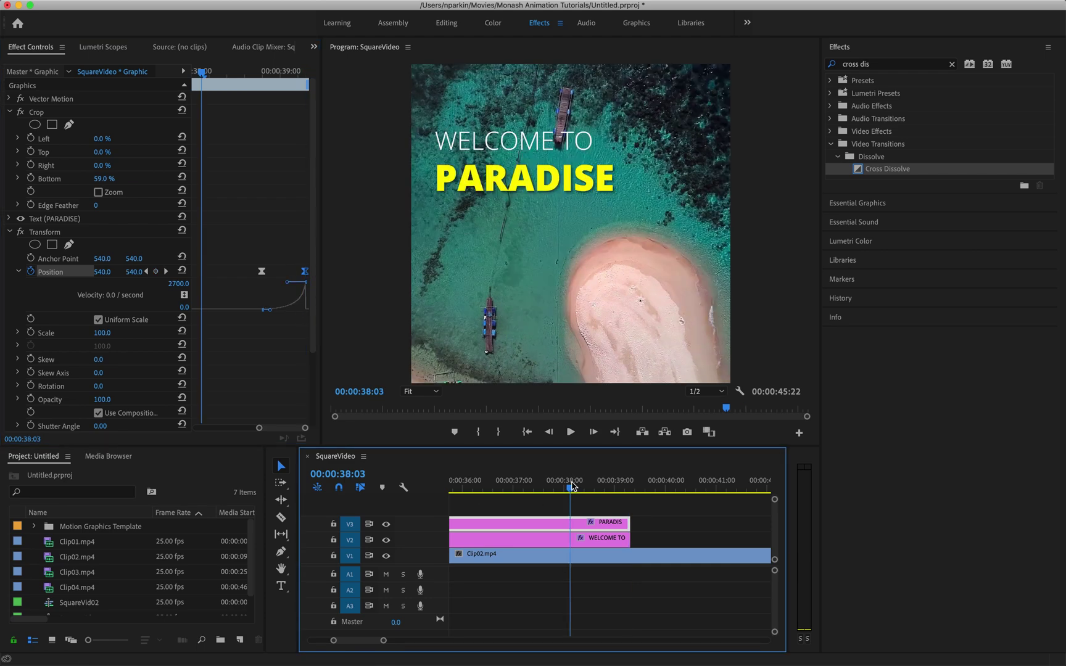
{"action": "key", "text": "space"}
- Replay and scrub through the titles' exit to review the current easing
{"action": "key", "text": "space"}
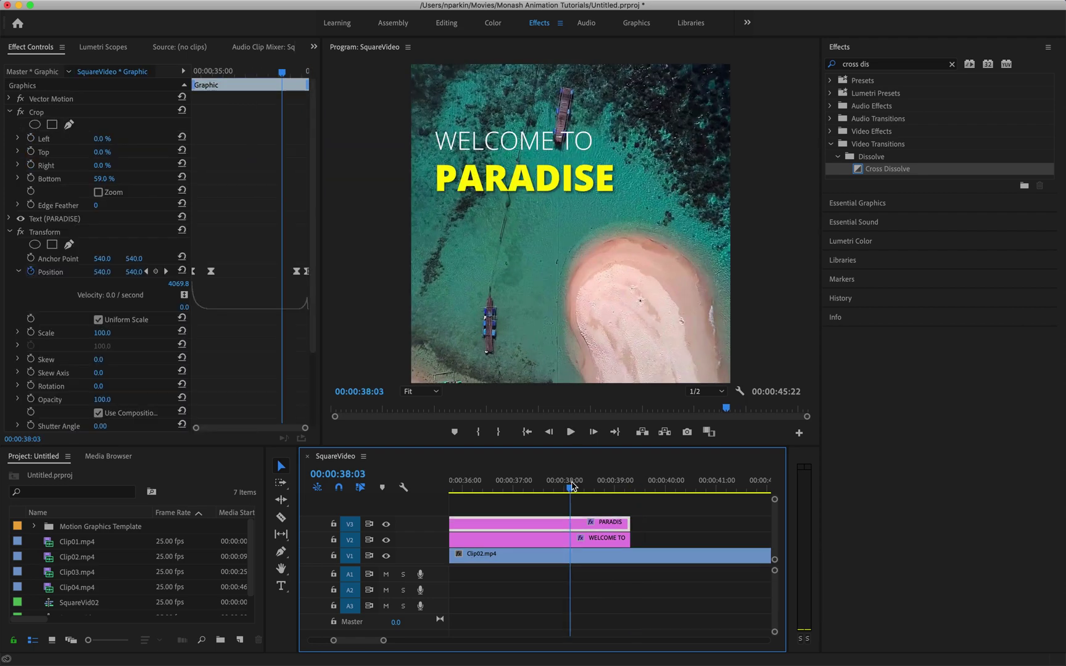
{"action": "key", "text": "space"}
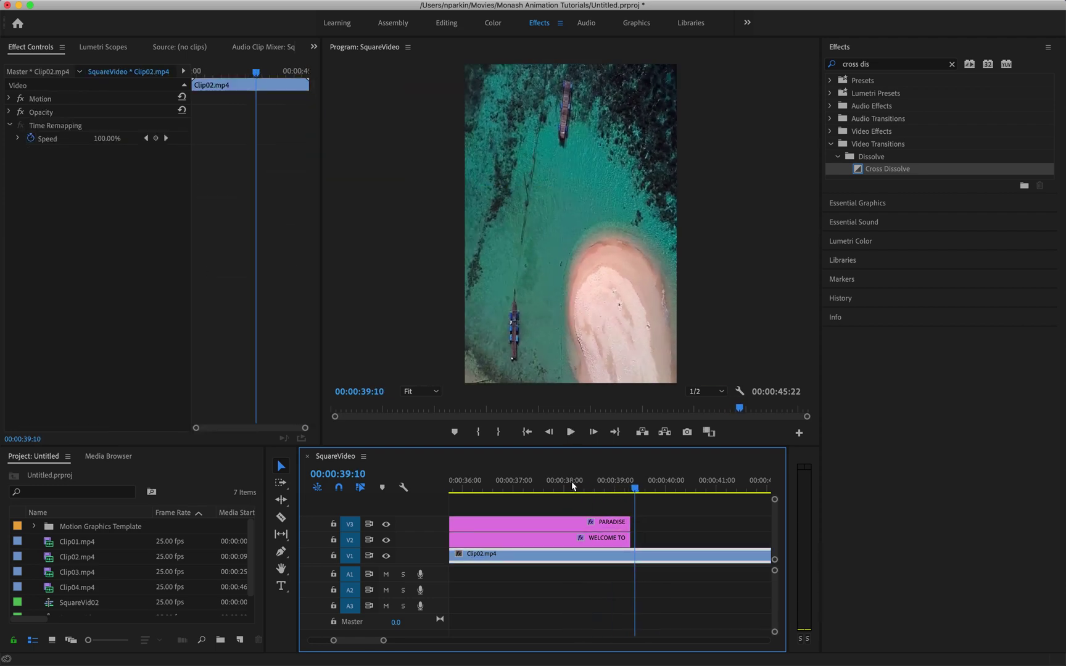
{"action": "key", "text": "space"}
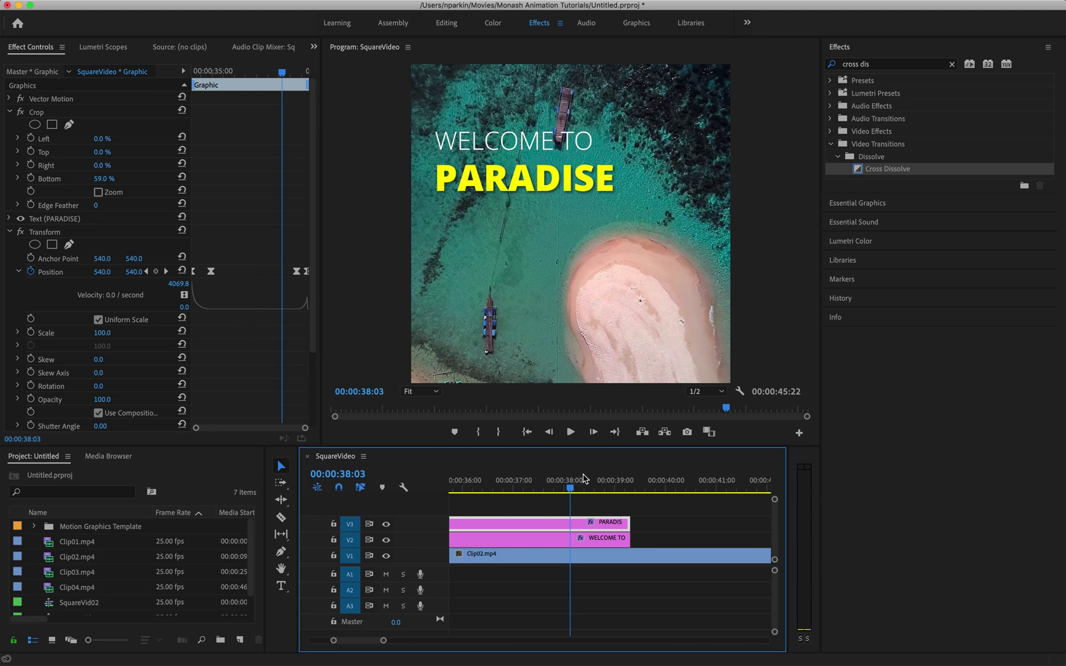
{"action": "left_click_drag", "start_coordinate": [569, 488], "coordinate": [566, 489]}
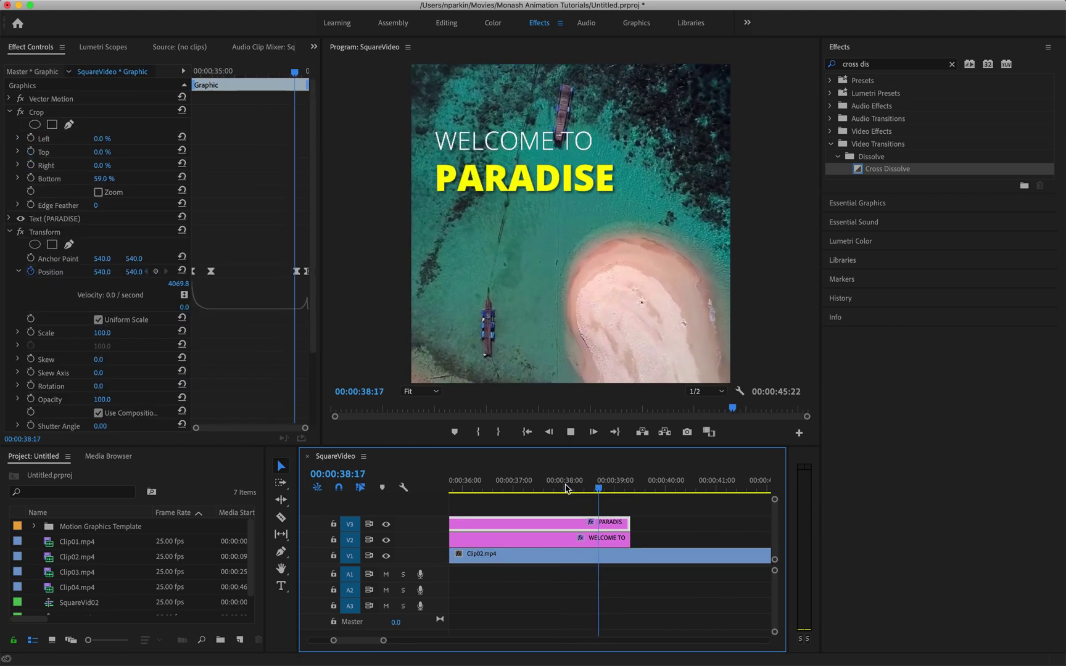
{"action": "key", "text": "space"}
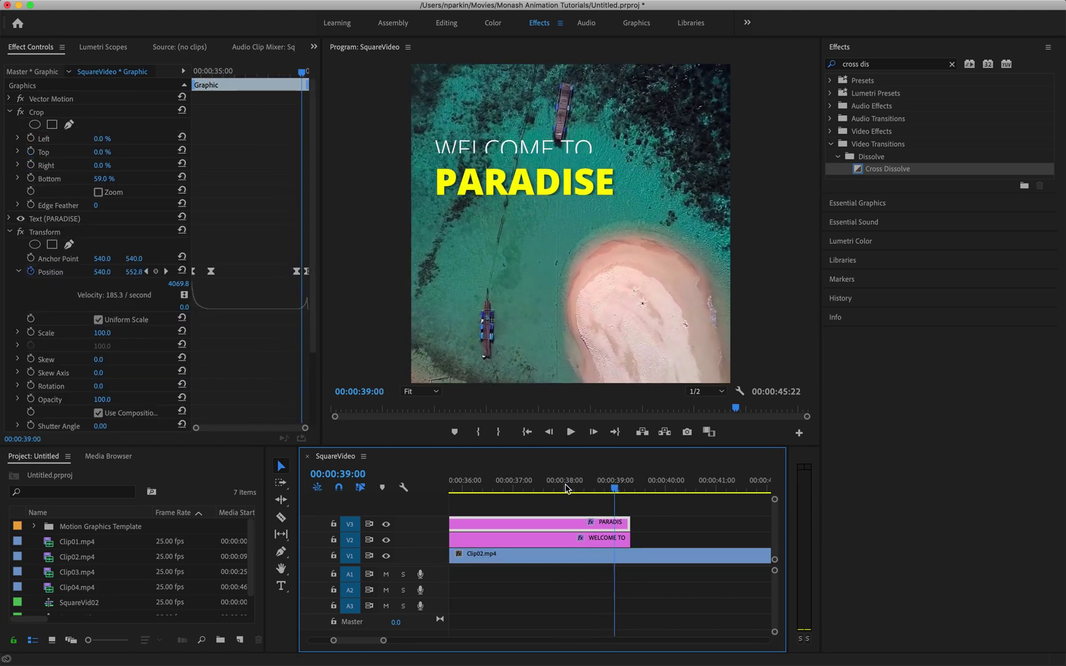
- Raise the WELCOME TO clip's last Position keyframe velocity to about 445 per second
{"action": "left_click", "coordinate": [307, 272]}
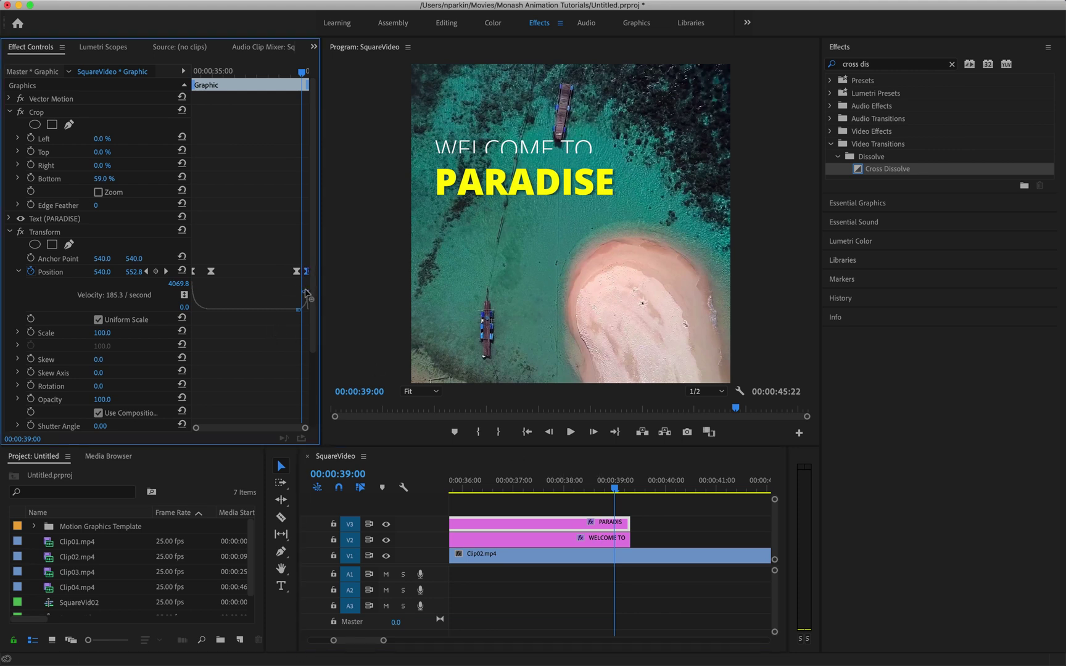
{"action": "left_click", "coordinate": [574, 539]}
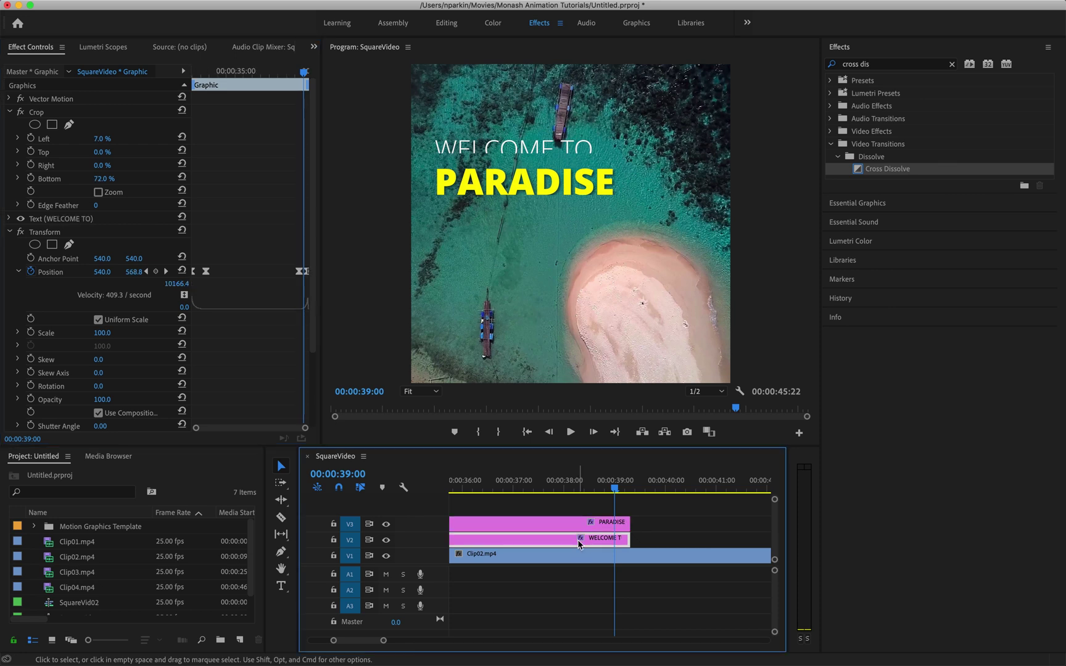
{"action": "left_click", "coordinate": [306, 271]}
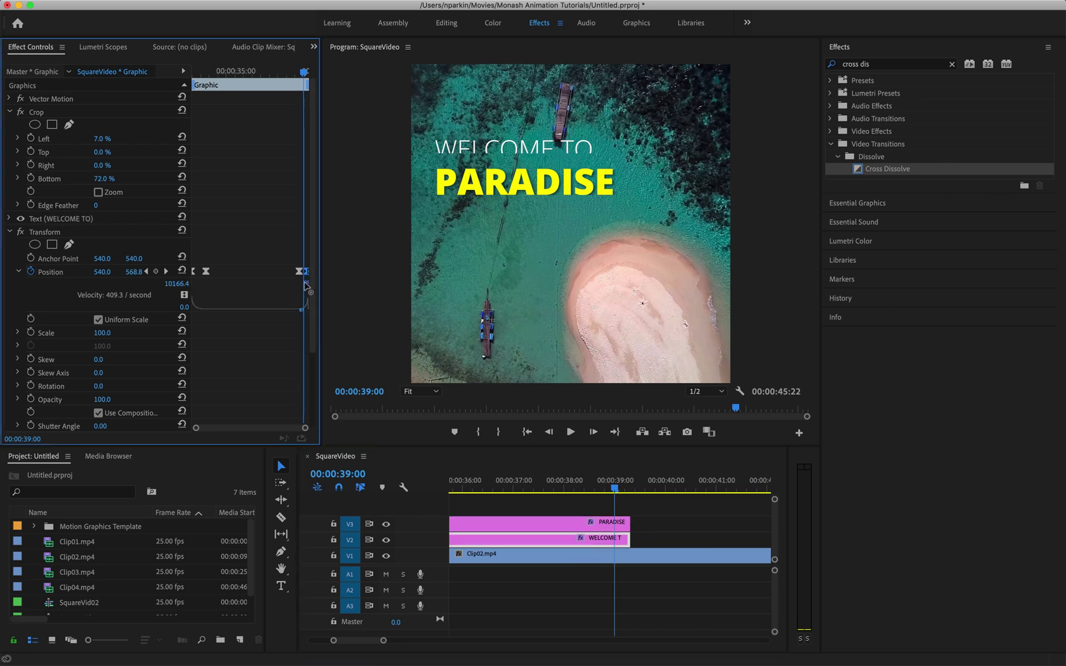
{"action": "left_click_drag", "start_coordinate": [307, 287], "coordinate": [308, 302]}
- Preview the revised exit animation, then zoom the timeline out to the whole sequence
{"action": "left_click", "coordinate": [583, 489]}
{"action": "key", "text": "space"}
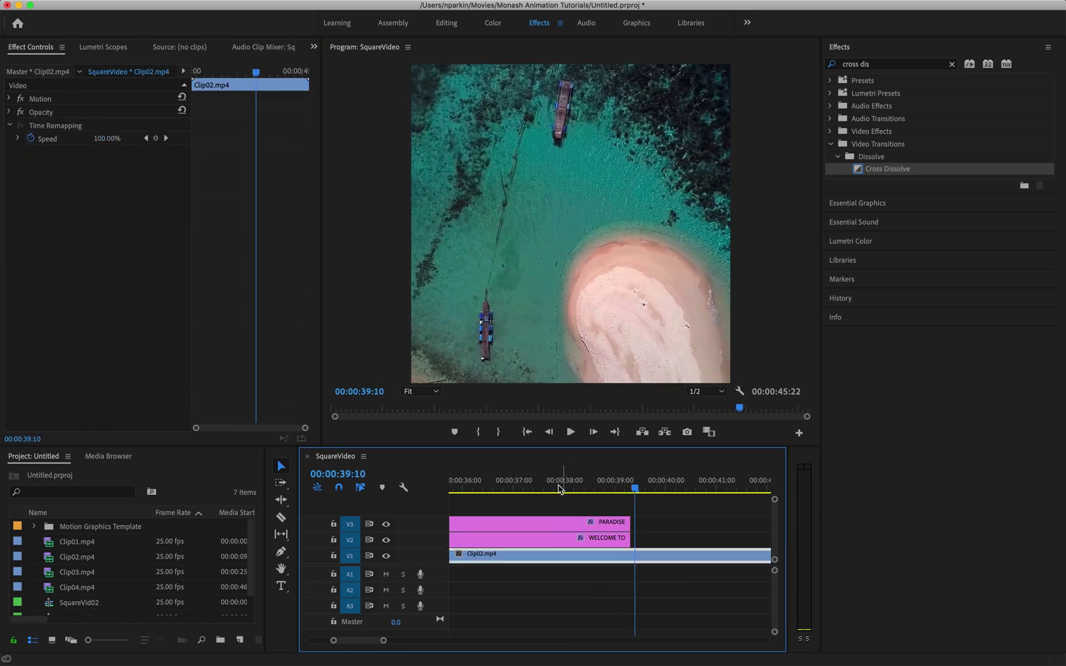
{"action": "left_click", "coordinate": [559, 489]}
{"action": "key", "text": "space"}
{"action": "key", "text": "minus"}
{"action": "key", "text": "minus"}
{"action": "key", "text": "minus"}
{"action": "left_click_drag", "start_coordinate": [559, 489], "coordinate": [611, 485]}
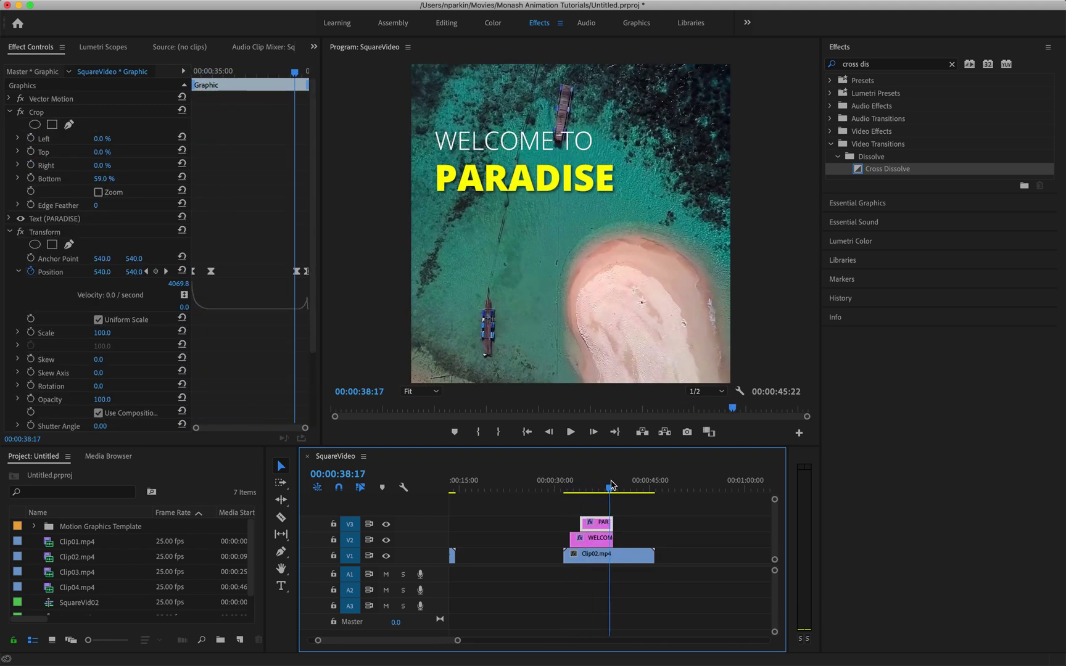